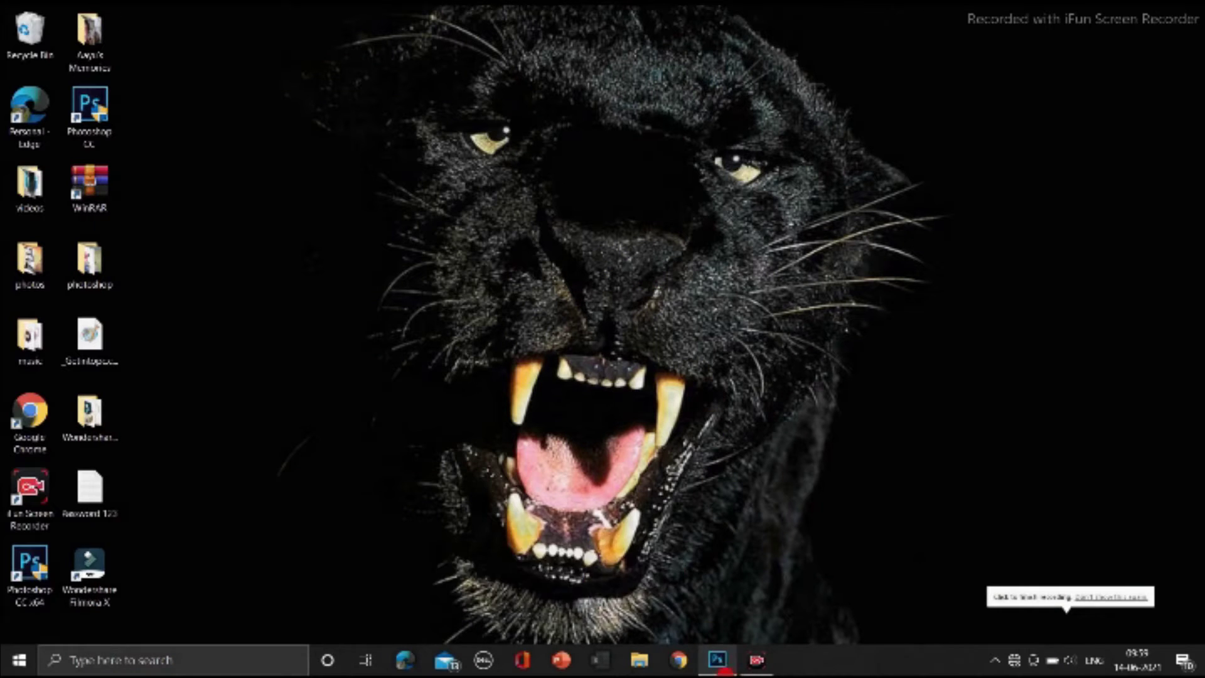
Restore the Photoshop window showing the photo of the seated man from the taskbar.
click(722, 664)
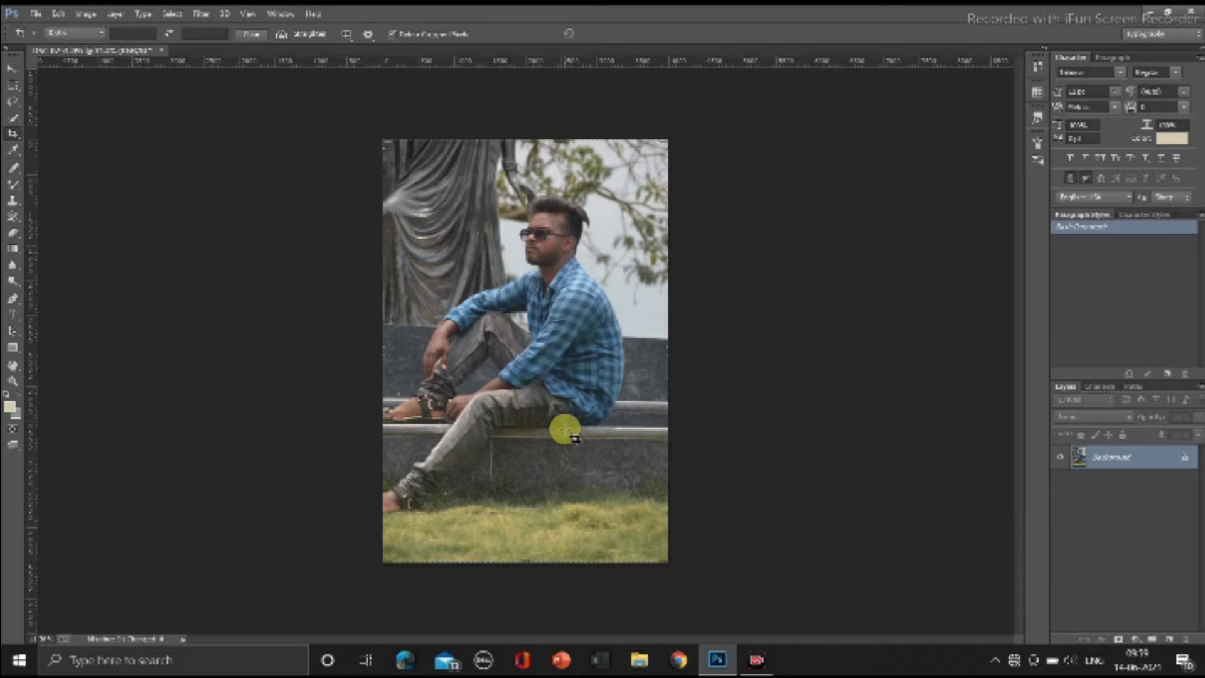
Zoom and pan around the seated man's photo, close up and in full.
scroll(564, 430, up, 2)
scroll(564, 431, up, 1)
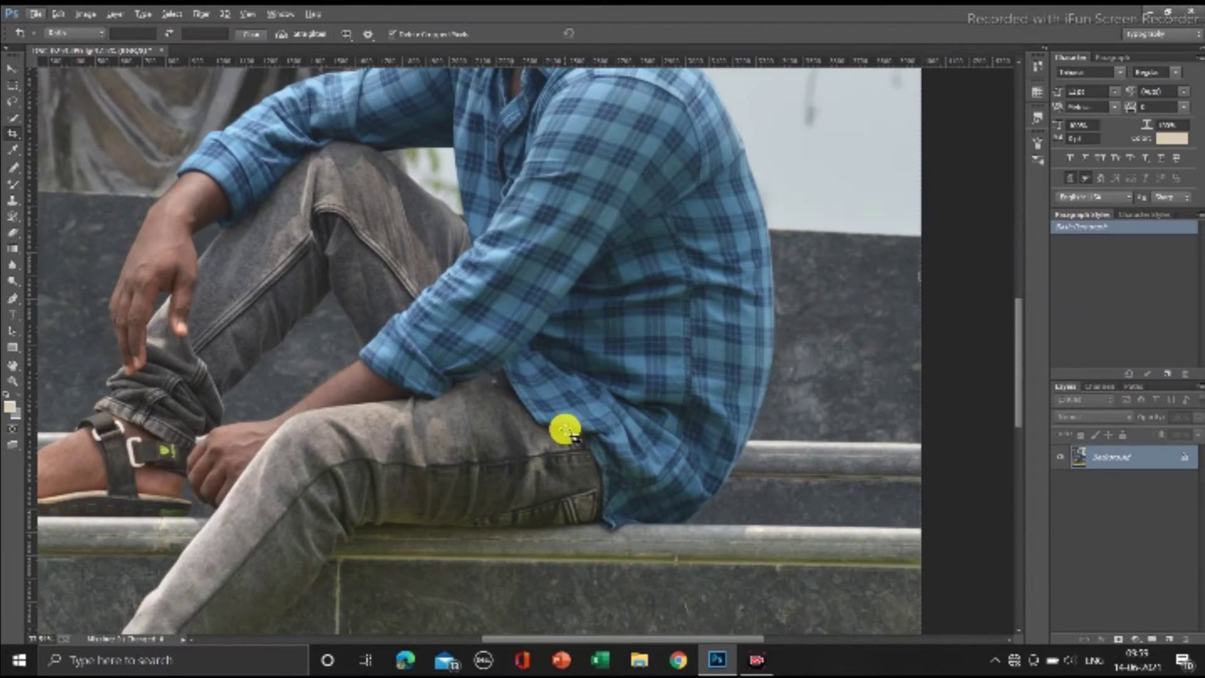
scroll(565, 430, up, 1)
scroll(564, 430, down, 3)
scroll(565, 431, up, 1)
scroll(565, 431, left, 2)
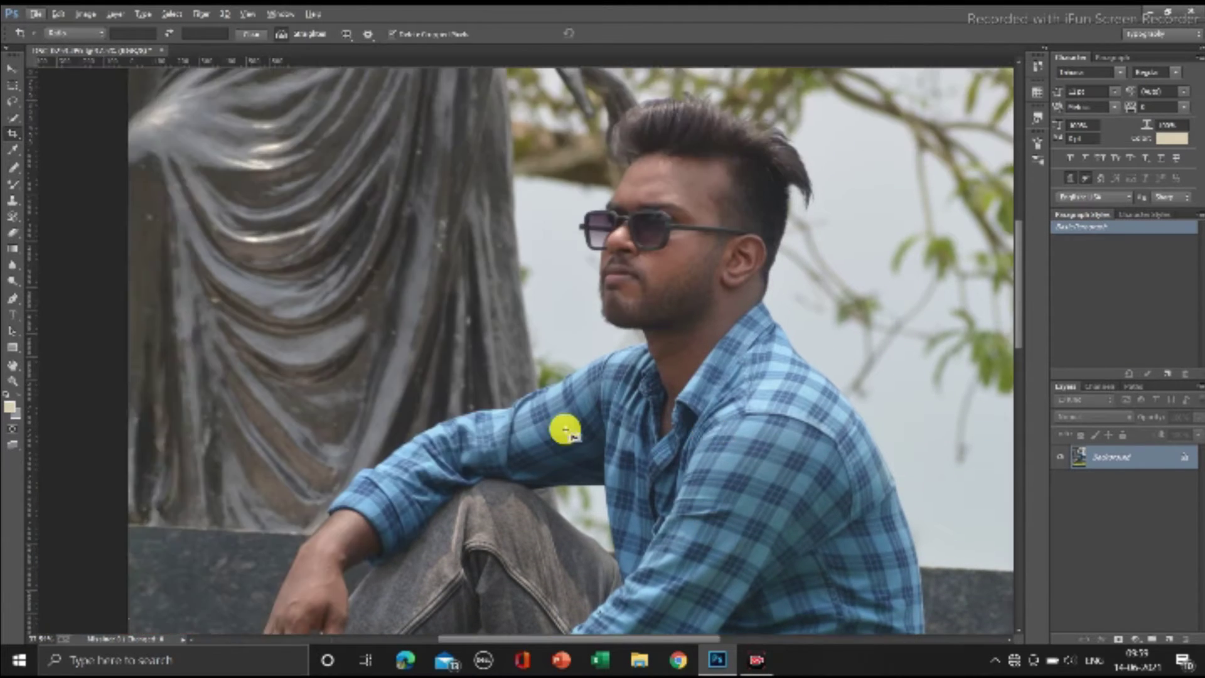
scroll(565, 431, left, 1)
scroll(565, 430, right, 1)
scroll(565, 430, right, 1)
scroll(565, 430, right, 2)
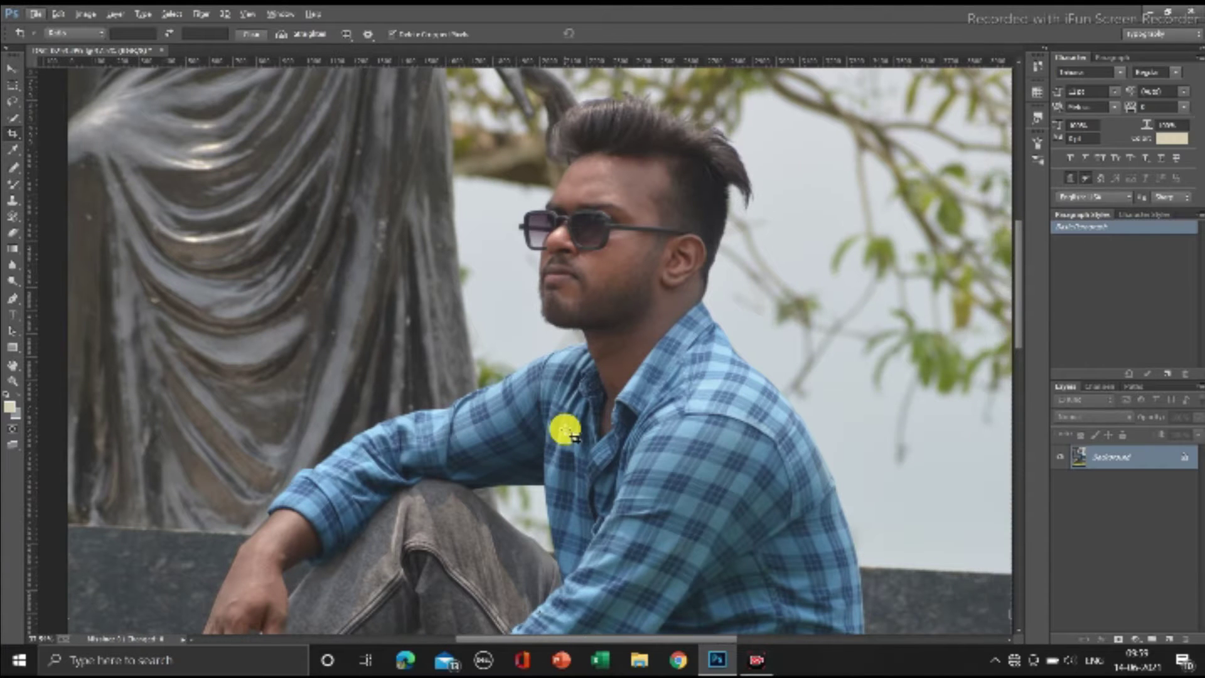
scroll(565, 430, down, 1)
scroll(565, 431, down, 1)
scroll(564, 431, down, 1)
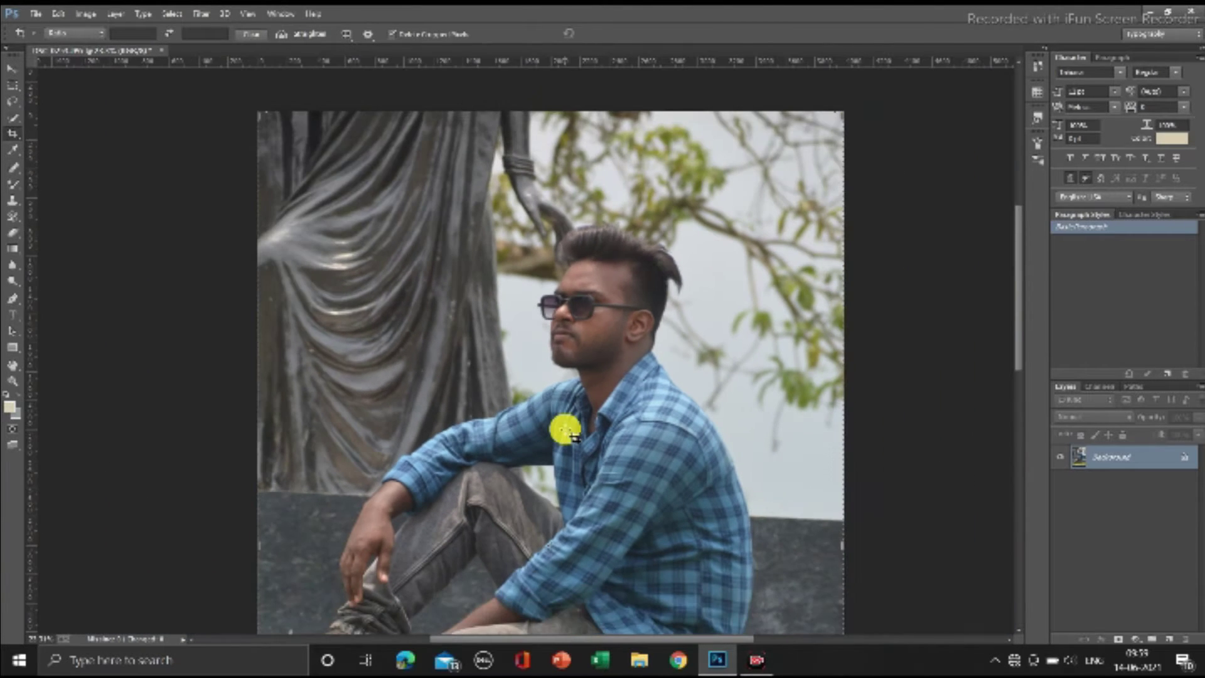
scroll(564, 431, down, 1)
scroll(565, 430, down, 1)
scroll(564, 430, down, 1)
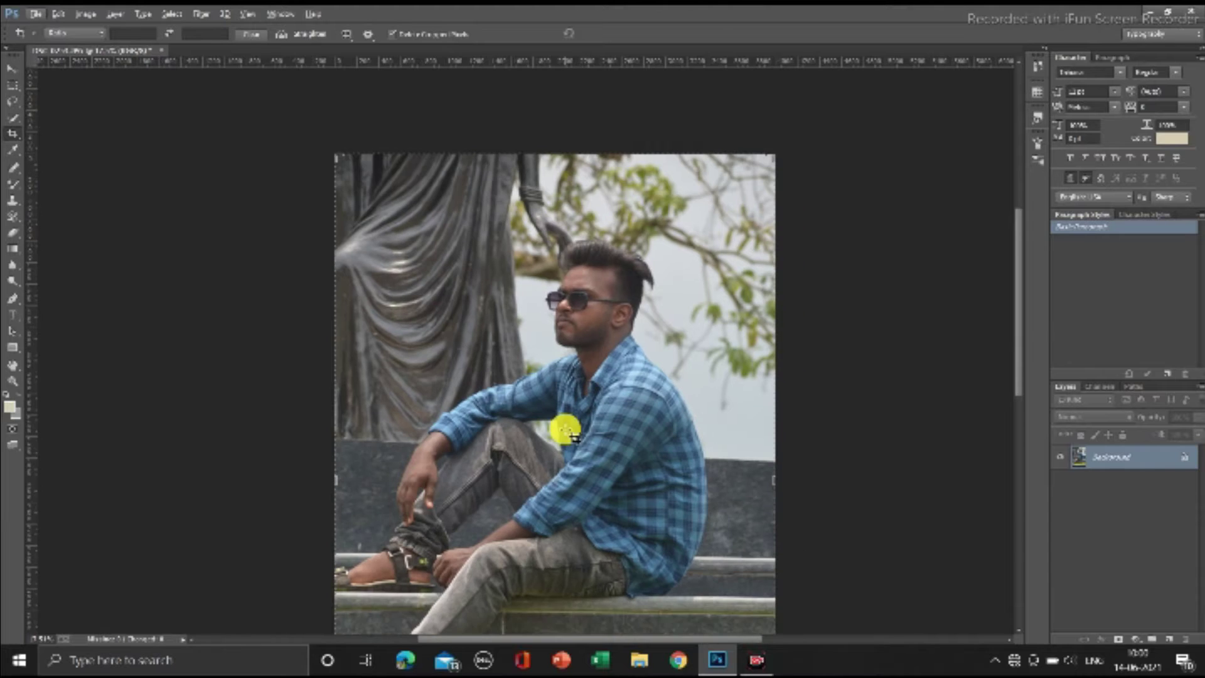
scroll(565, 430, down, 2)
scroll(565, 431, down, 1)
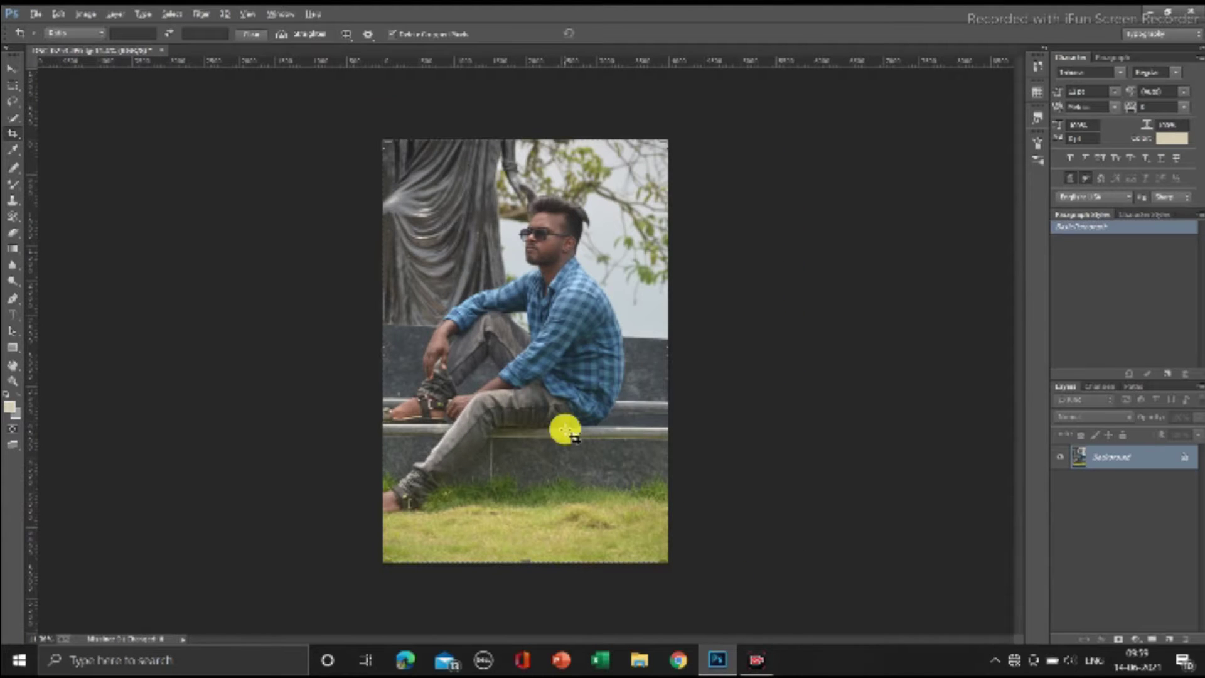
scroll(565, 430, up, 2)
scroll(565, 431, up, 2)
scroll(565, 430, up, 1)
scroll(565, 430, up, 1)
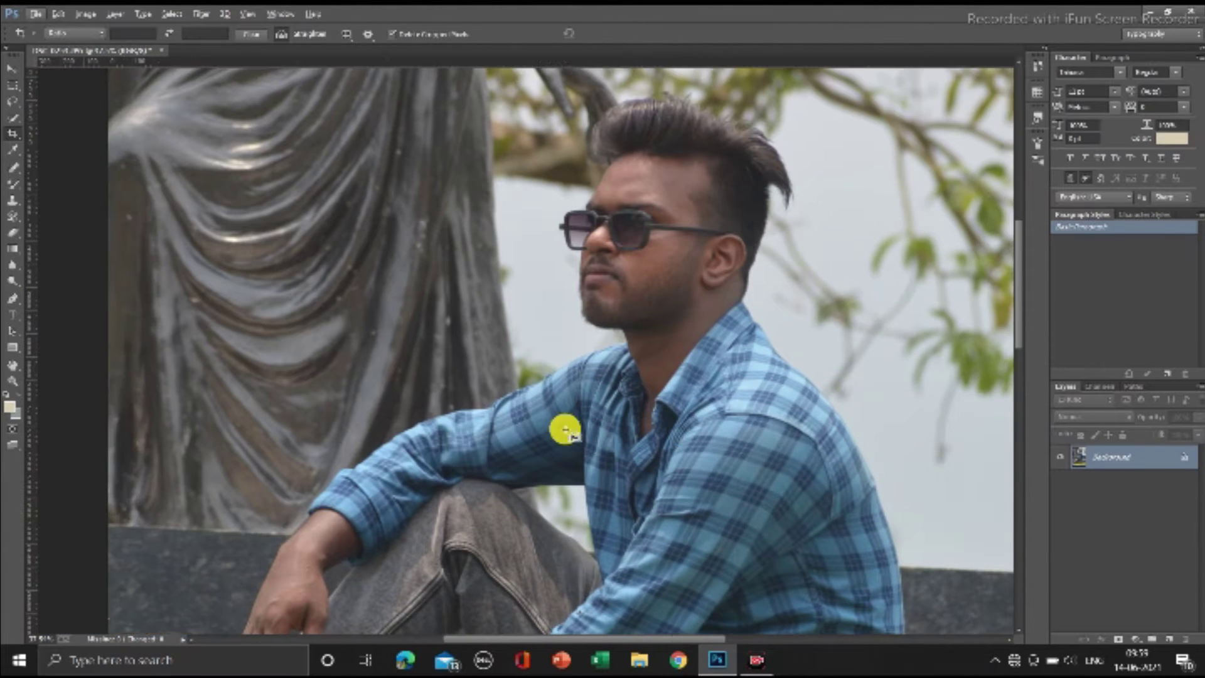
scroll(565, 430, right, 1)
scroll(564, 431, down, 2)
scroll(564, 431, down, 1)
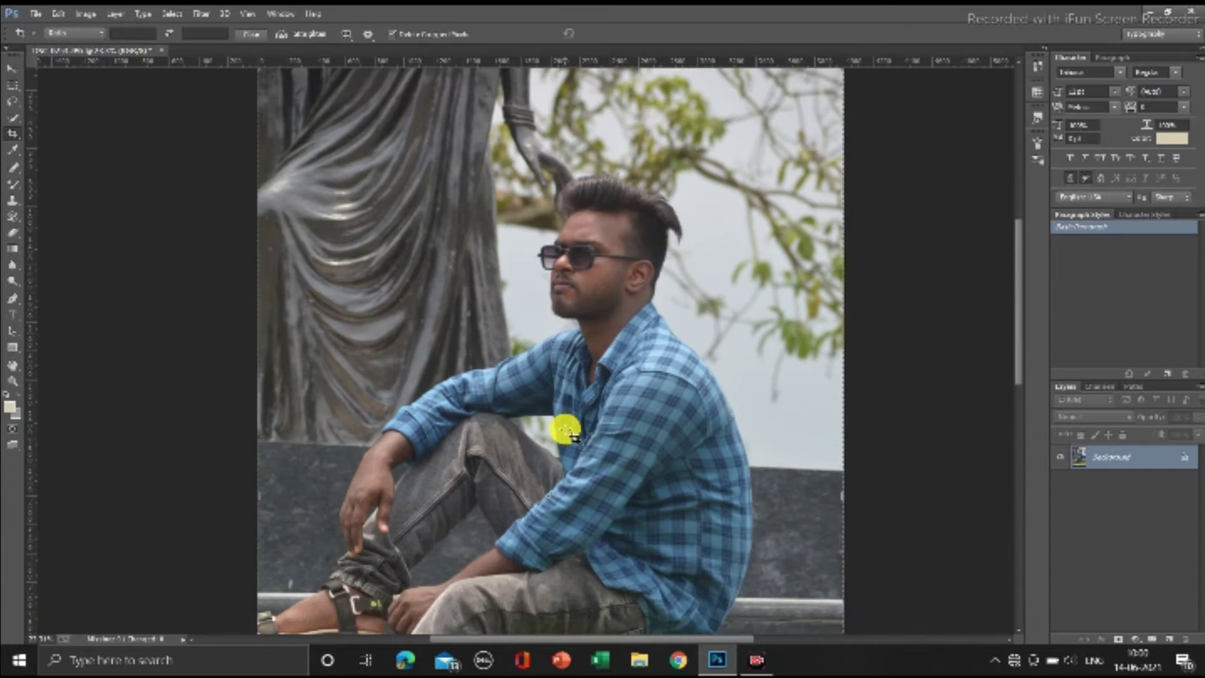
scroll(565, 430, down, 1)
Select the Spot Healing Brush and zoom in on the man's face.
click(13, 168)
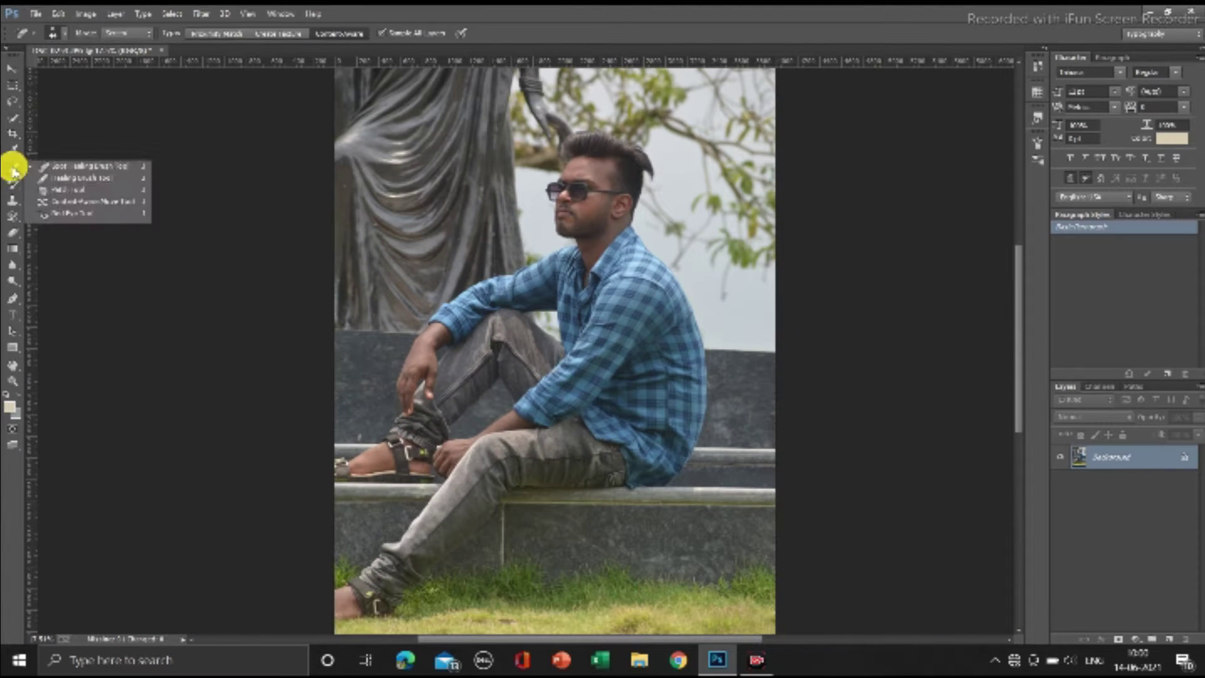
click(58, 167)
scroll(552, 239, up, 2)
scroll(659, 239, up, 1)
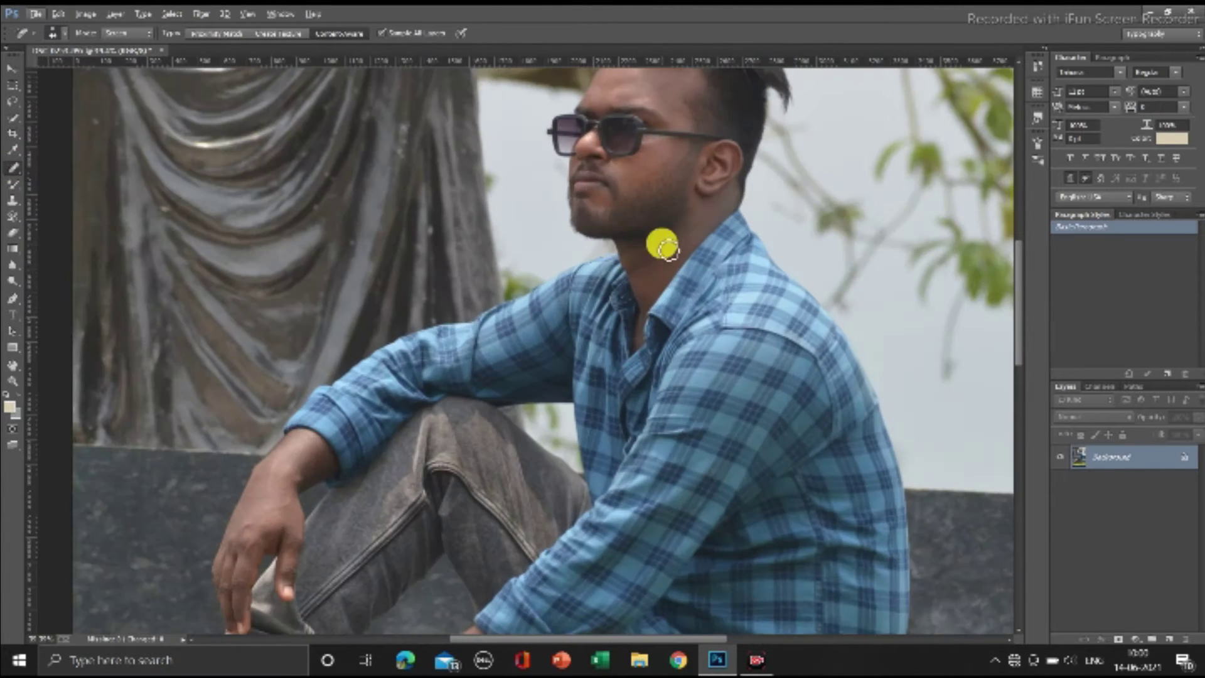
scroll(659, 240, up, 1)
scroll(653, 246, up, 1)
scroll(652, 244, up, 1)
scroll(652, 243, up, 1)
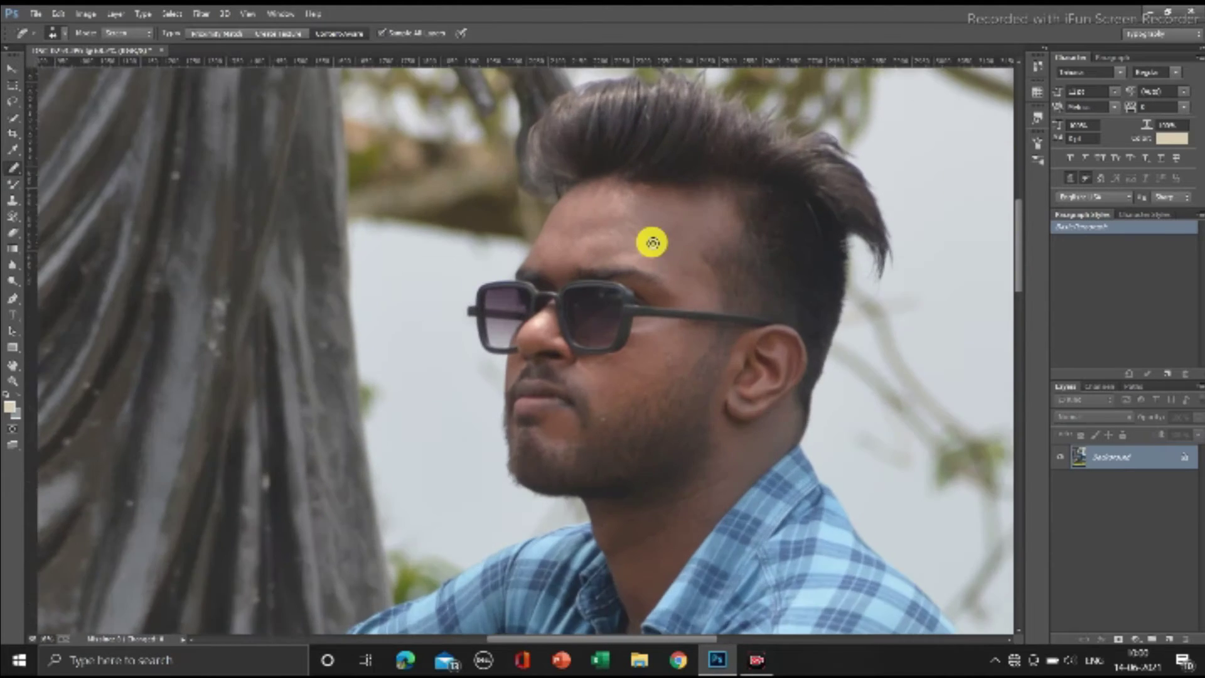
scroll(651, 243, up, 1)
scroll(649, 242, down, 3)
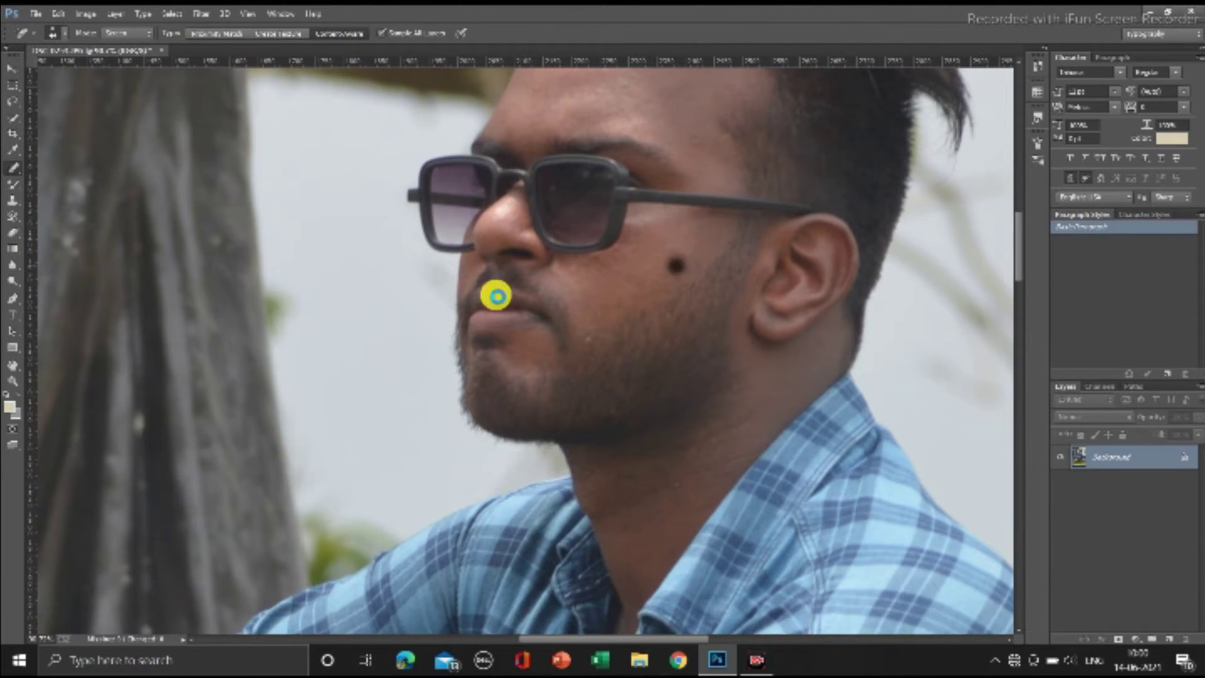
scroll(496, 296, up, 1)
scroll(565, 269, up, 1)
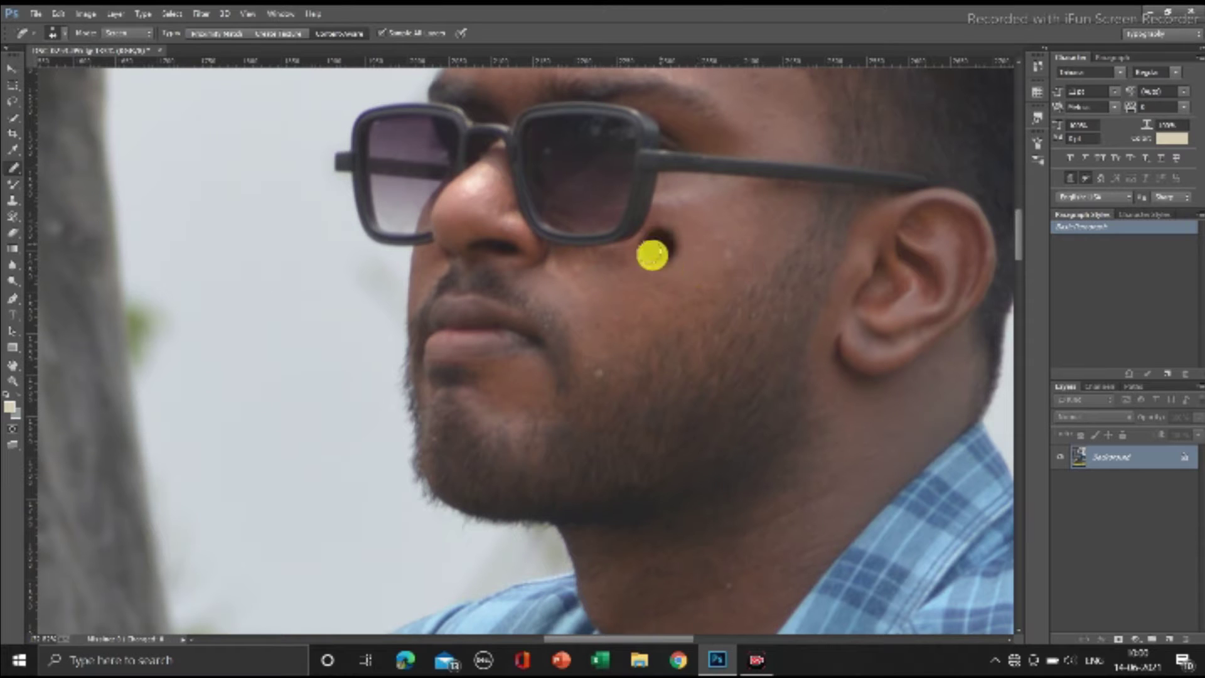
Heal the dark spot on the cheek below the sunglasses, then return to the full photo.
click(652, 251)
scroll(450, 295, down, 1)
scroll(589, 201, up, 1)
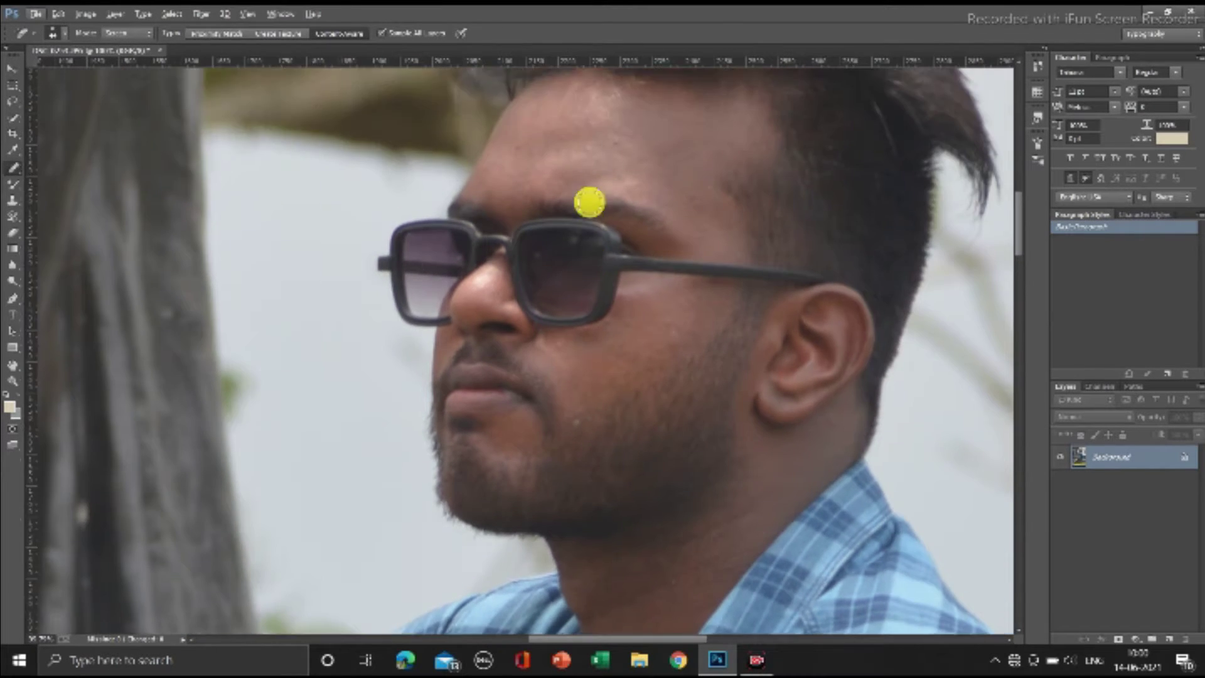
scroll(694, 342, up, 2)
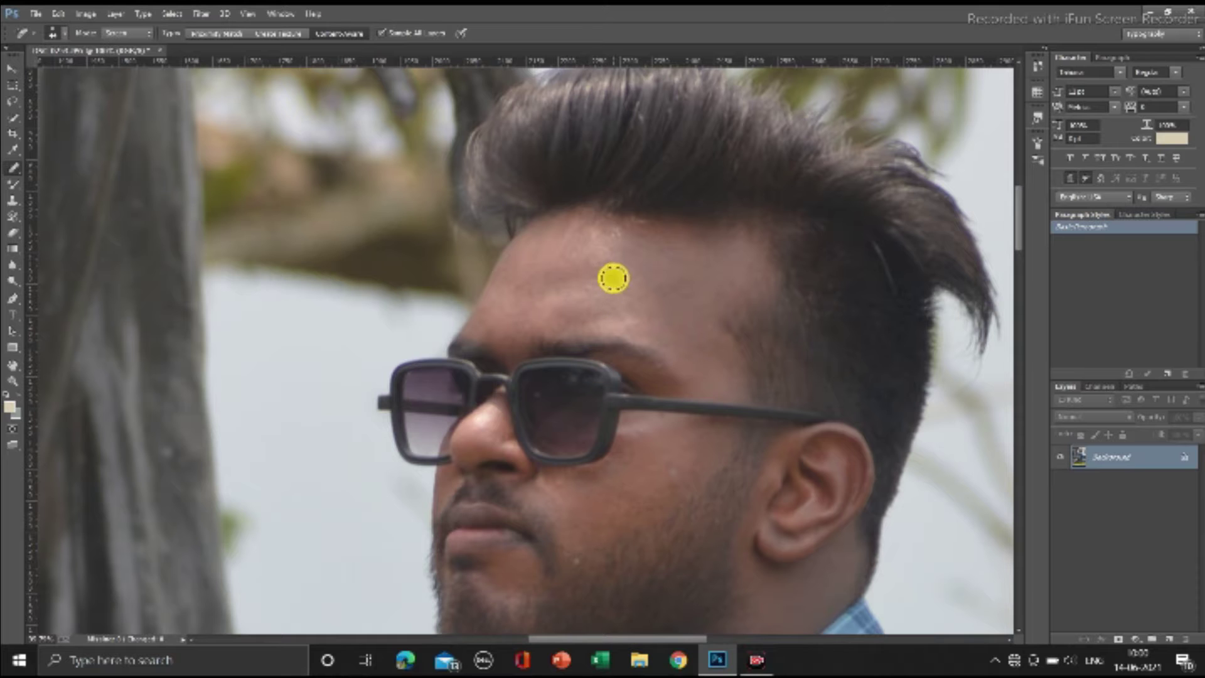
scroll(677, 269, up, 2)
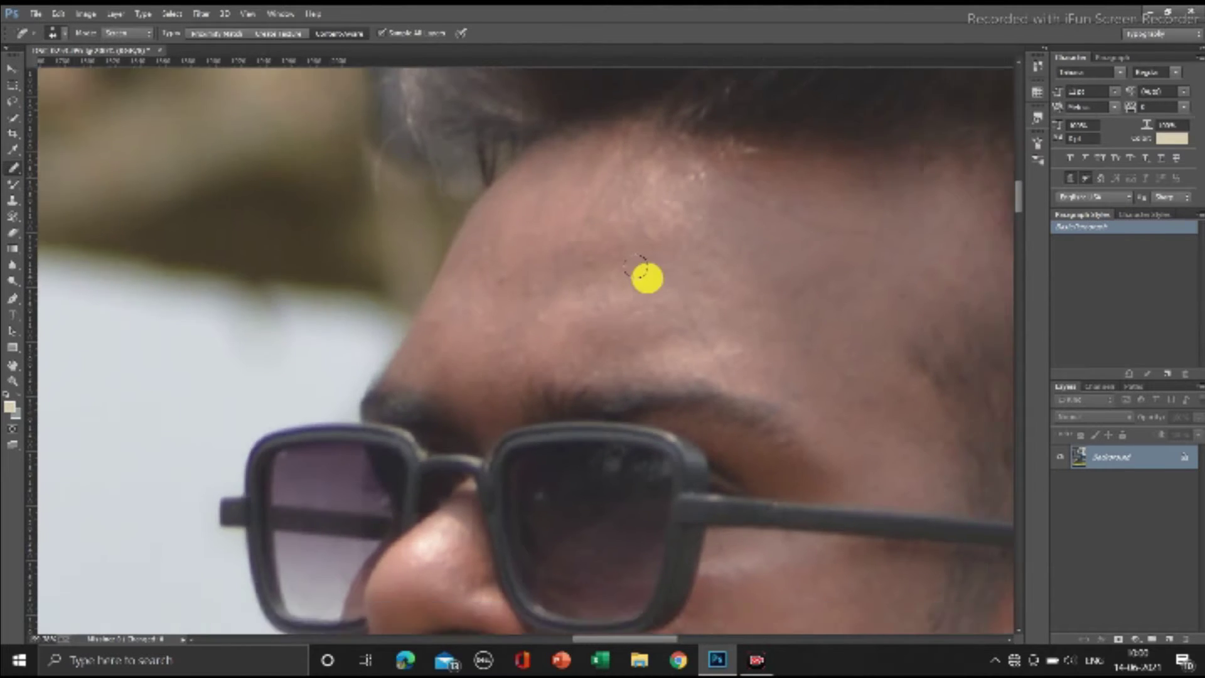
scroll(646, 276, down, 3)
scroll(647, 278, down, 1)
scroll(672, 290, down, 1)
scroll(699, 304, up, 1)
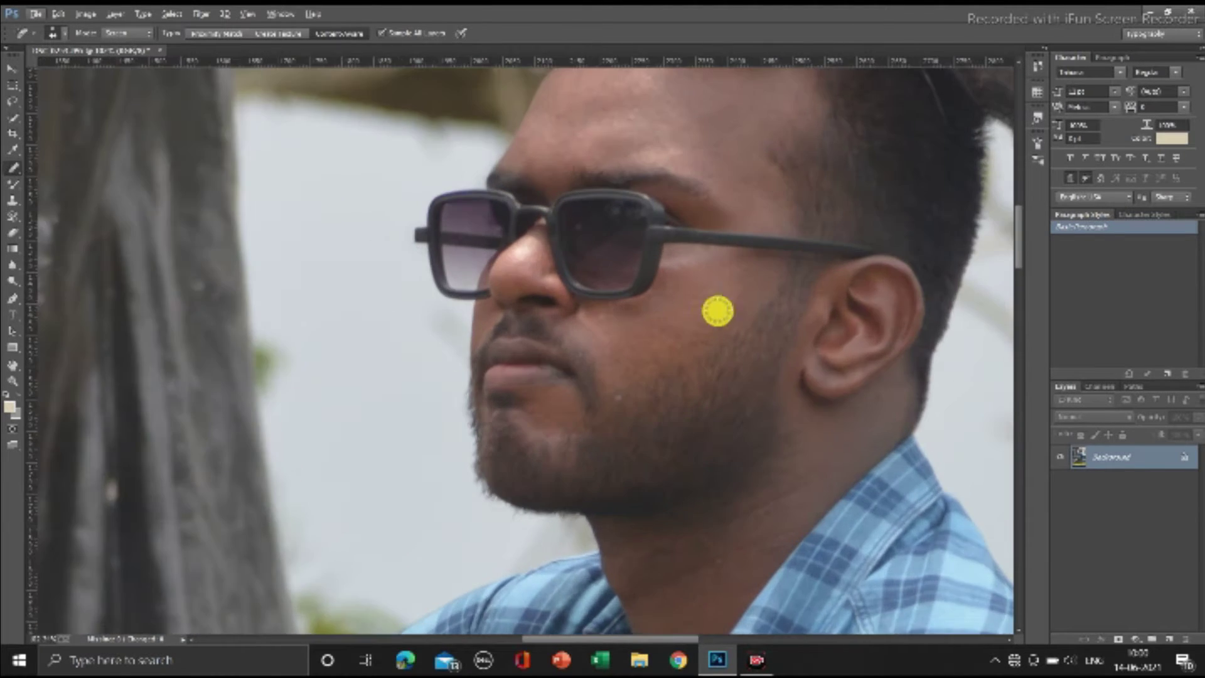
scroll(612, 328, down, 2)
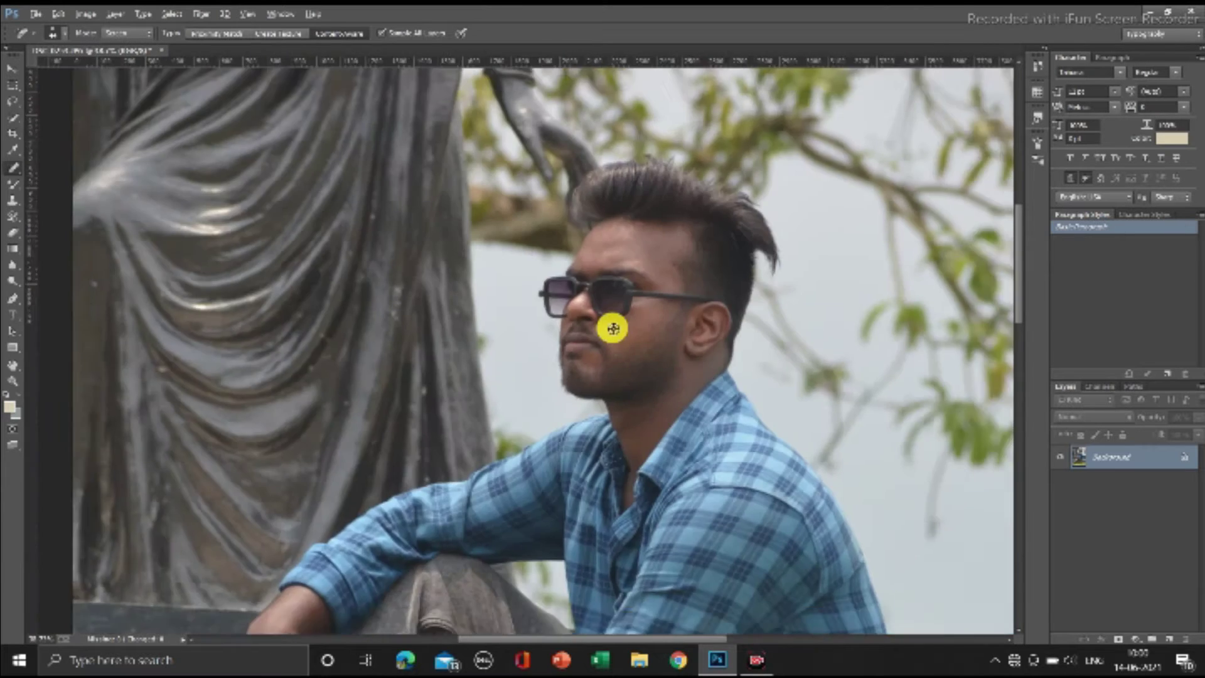
scroll(612, 327, down, 1)
scroll(618, 332, down, 1)
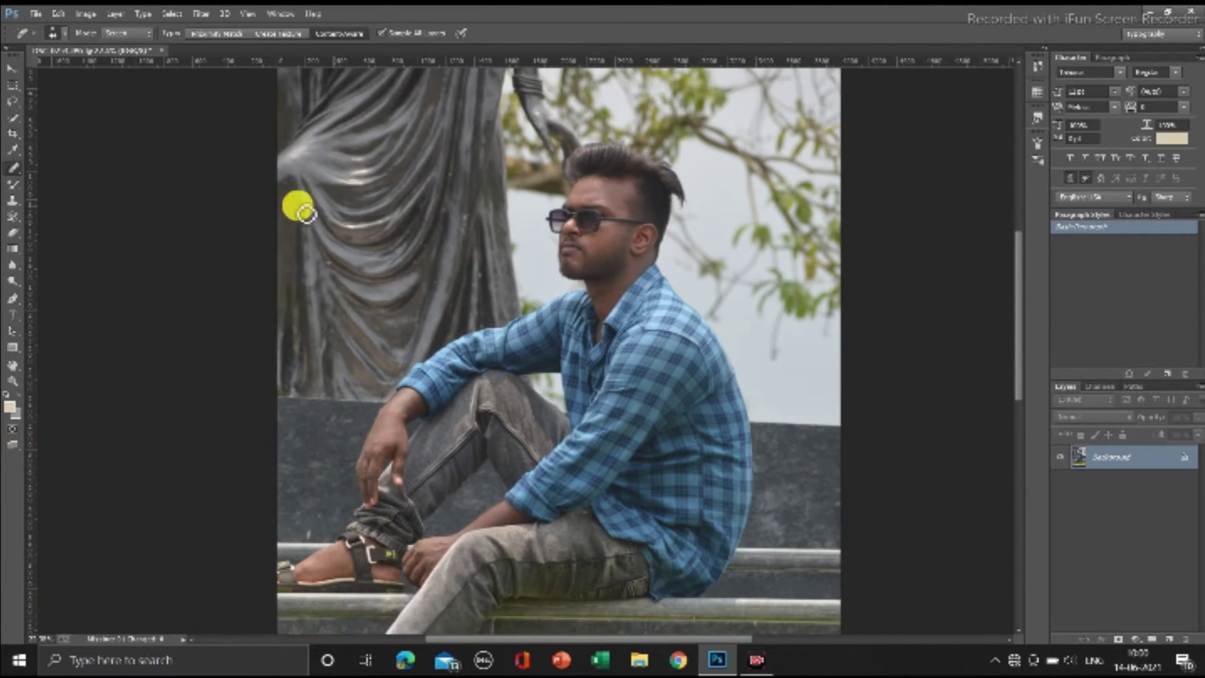
Unlock the Background layer, duplicate it with Ctrl+J, and select the Patch Tool.
click(1183, 458)
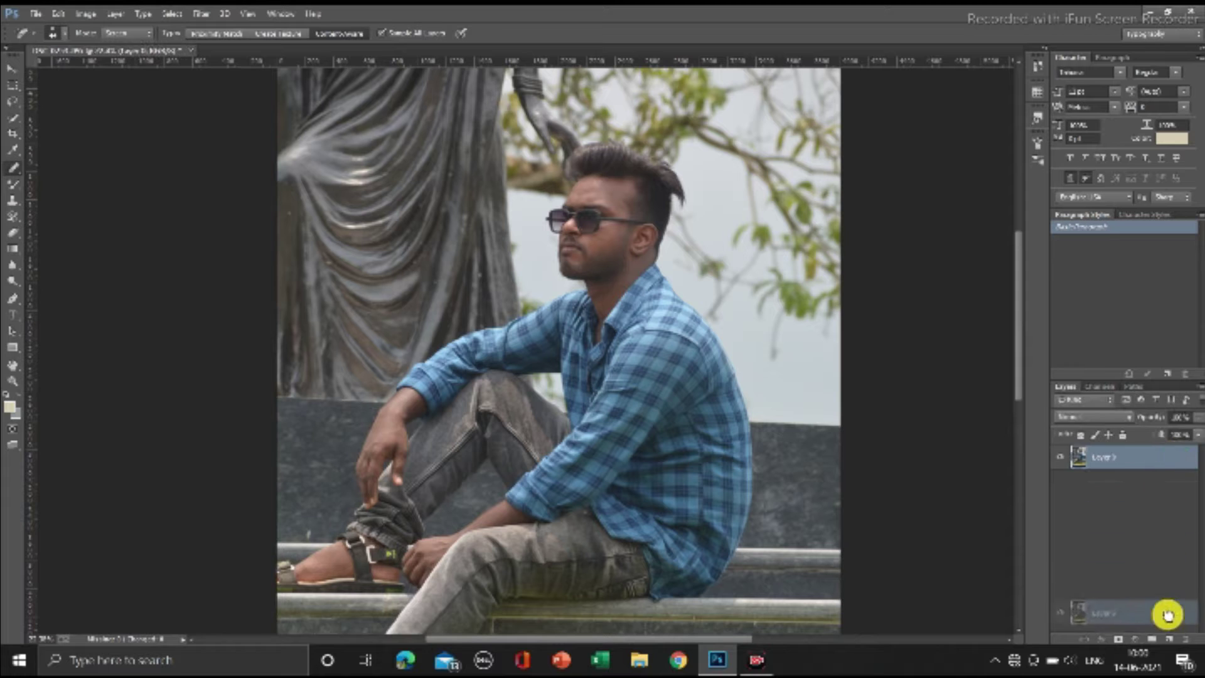
key(ctrl+j)
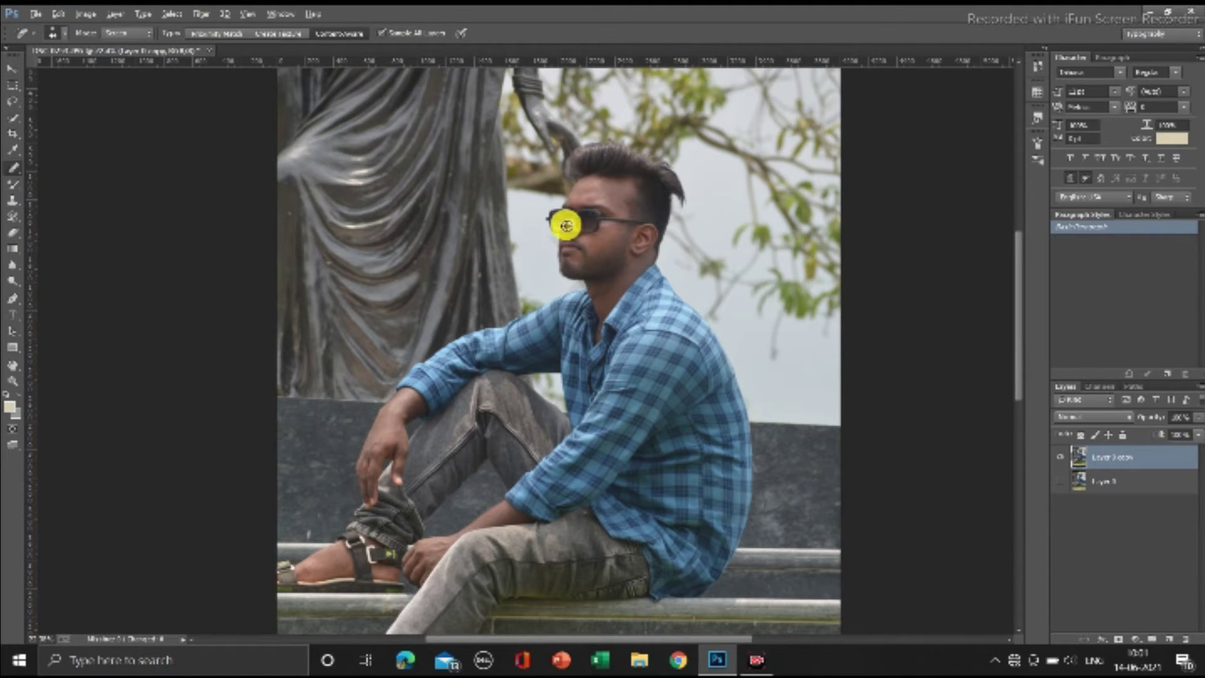
scroll(565, 220, up, 2)
click(17, 183)
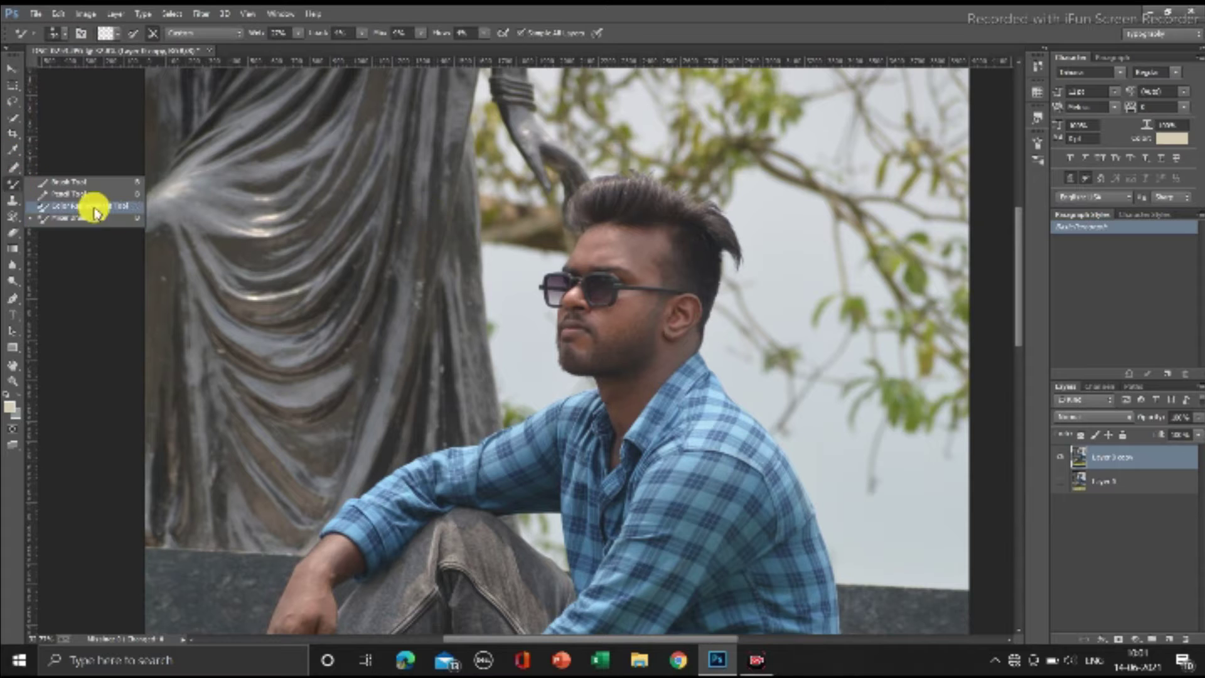
click(86, 210)
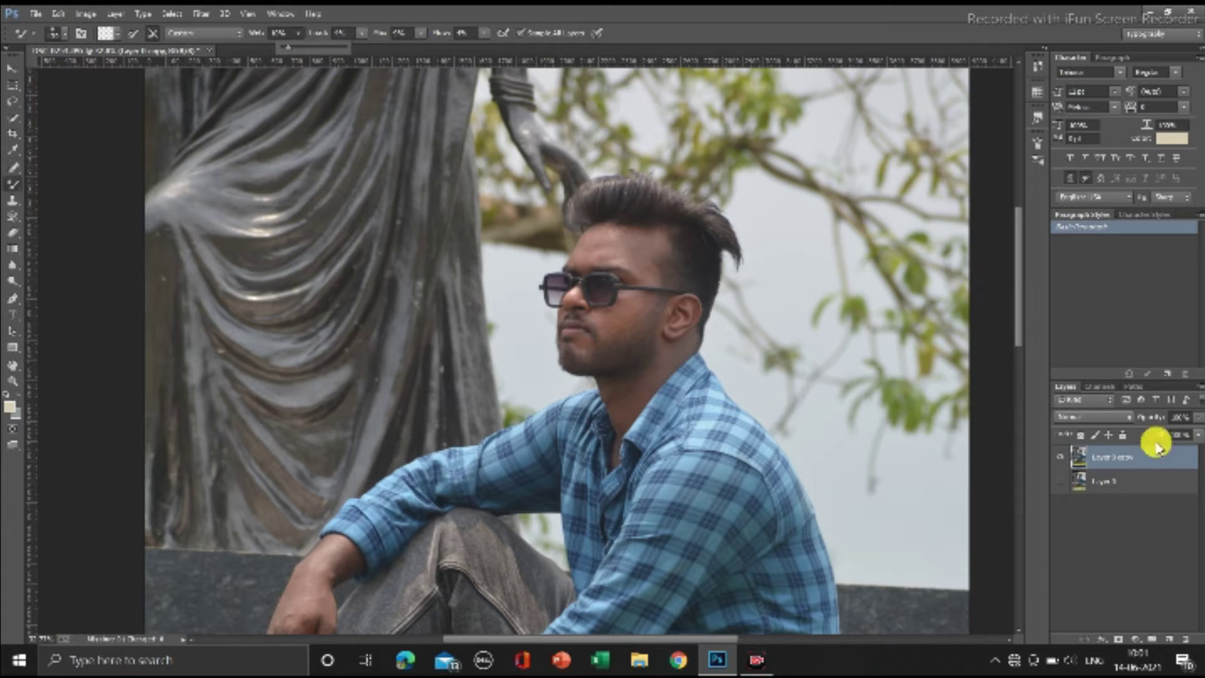
Add a new empty layer above the photo copy and resize the brush for the face.
click(1168, 639)
scroll(640, 260, up, 2)
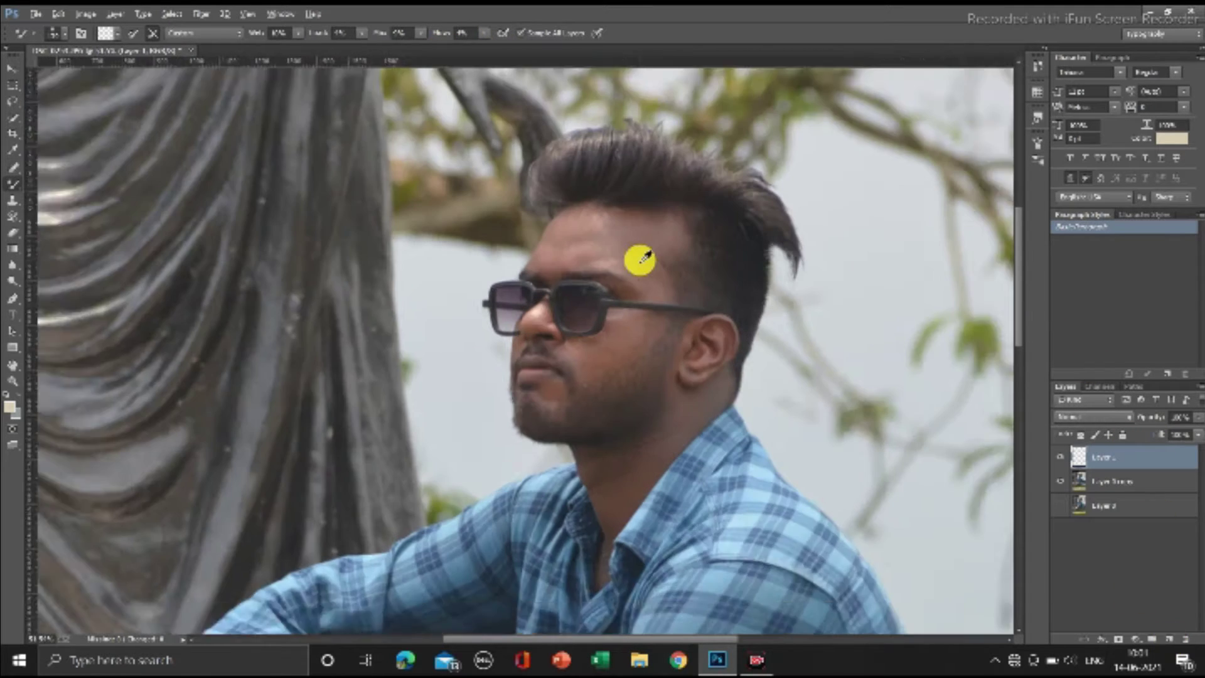
right_click(614, 243)
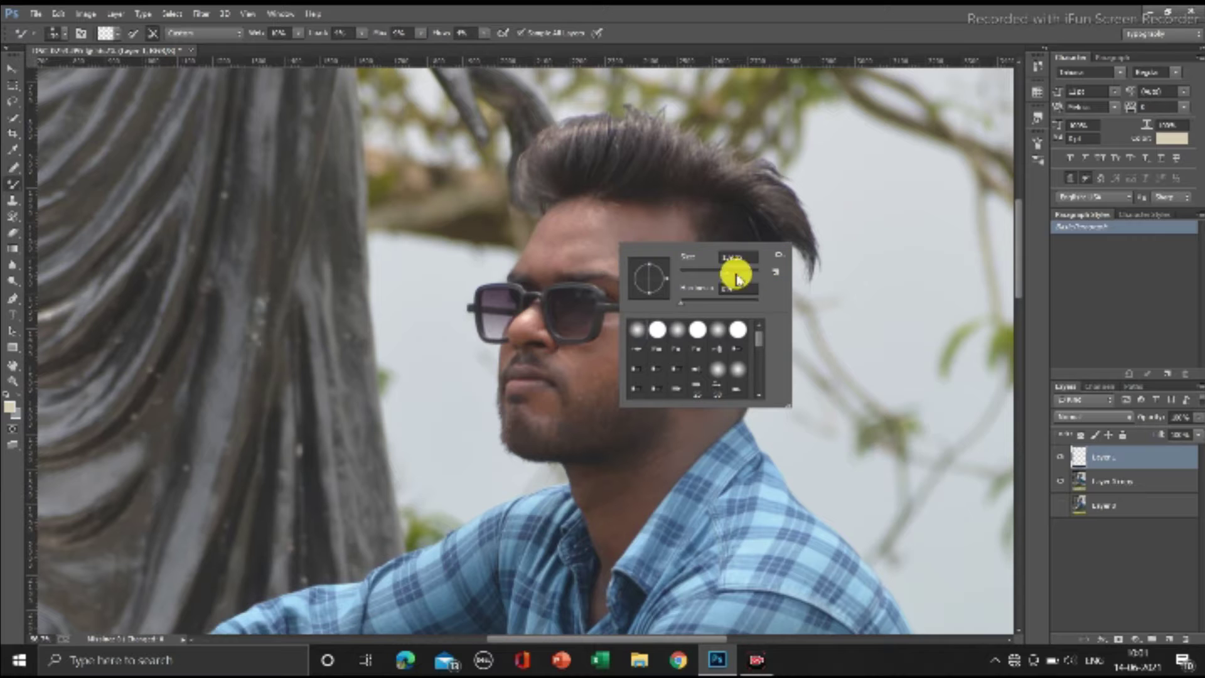
drag(732, 272, 860, 272)
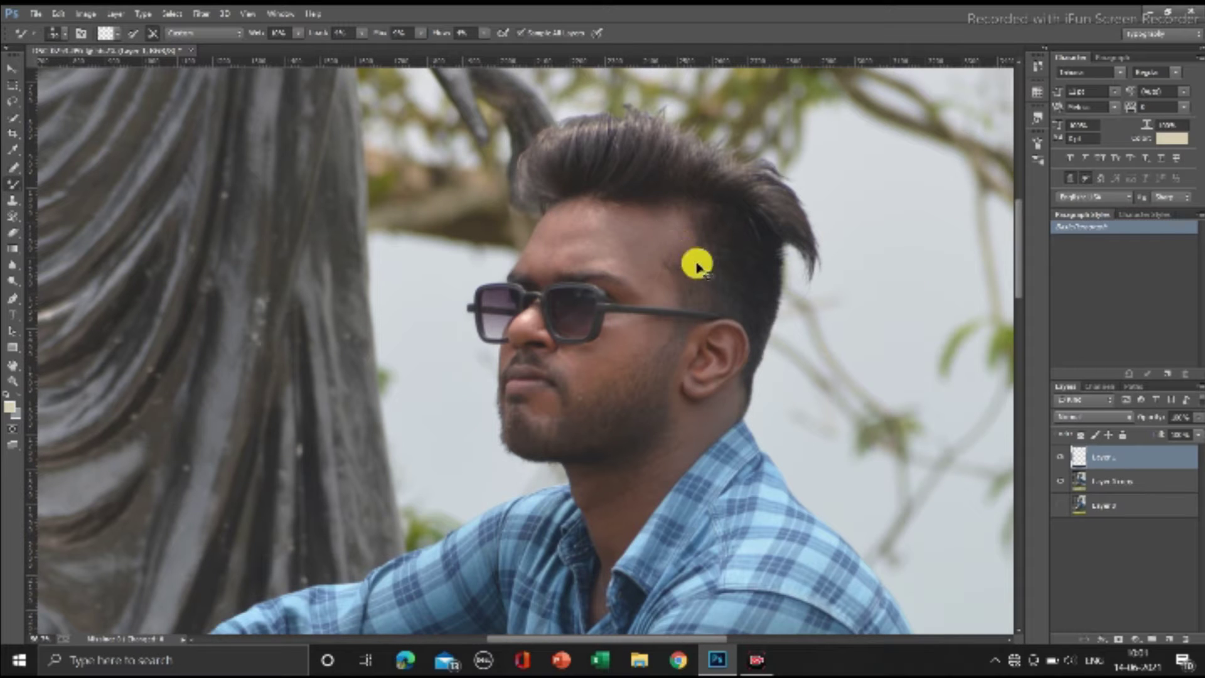
drag(697, 265, 735, 299)
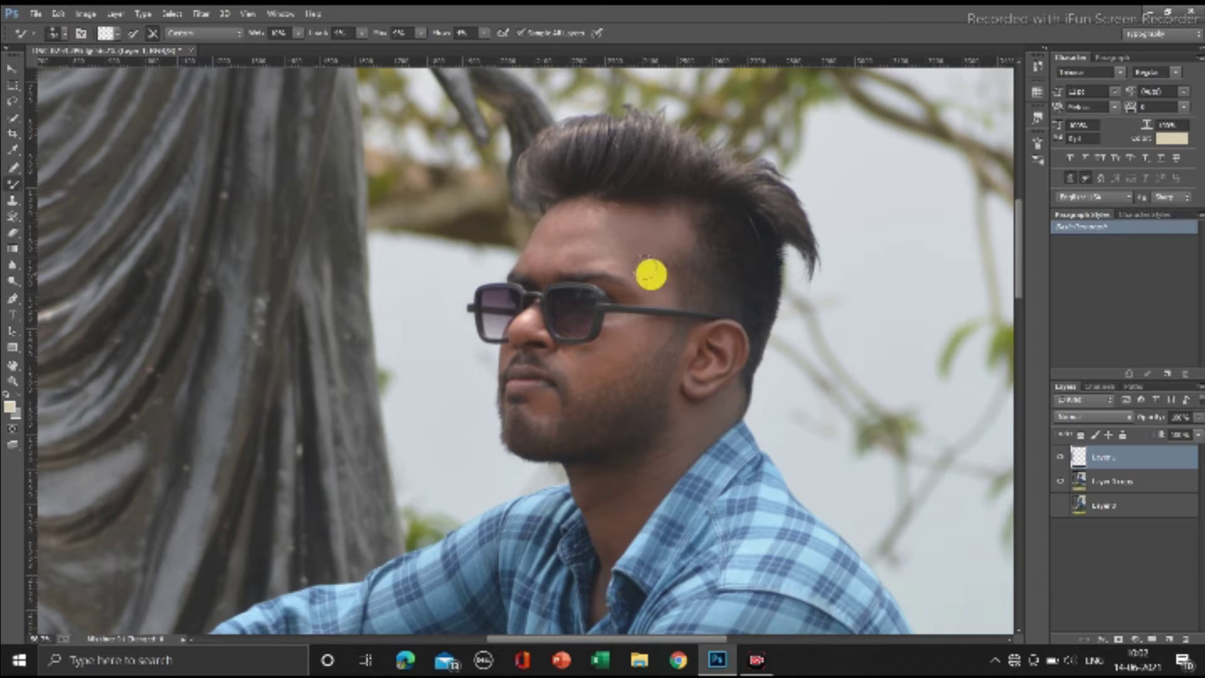
drag(651, 276, 657, 287)
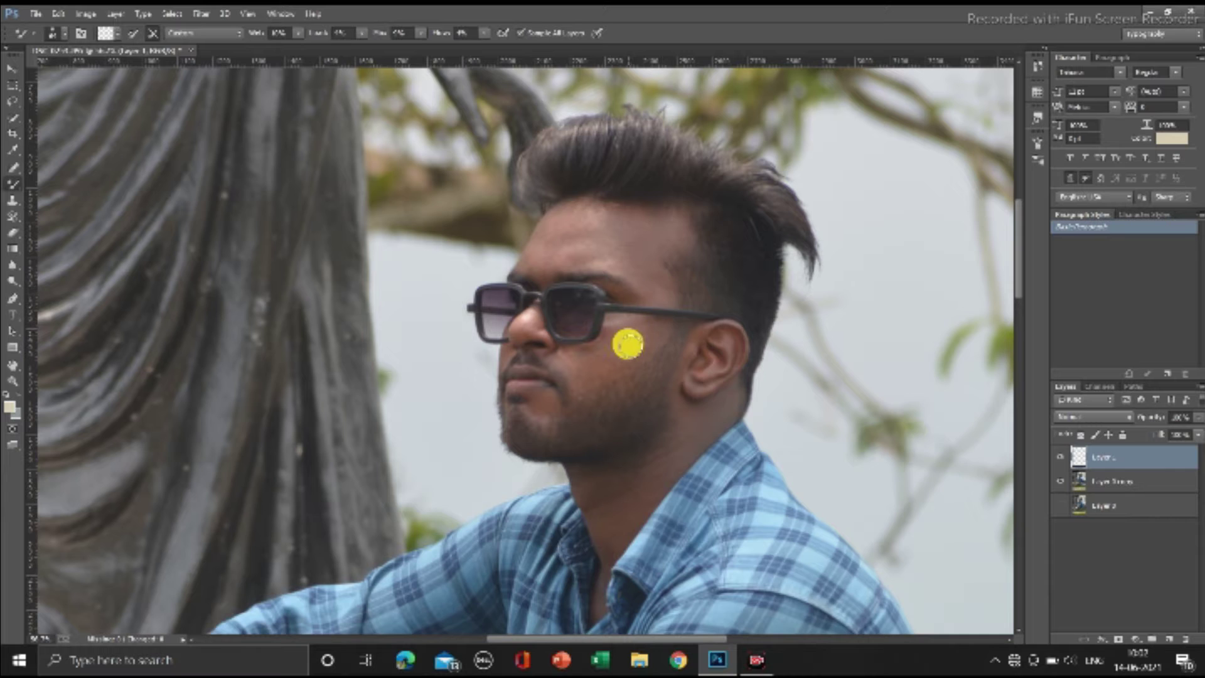
scroll(626, 342, up, 2)
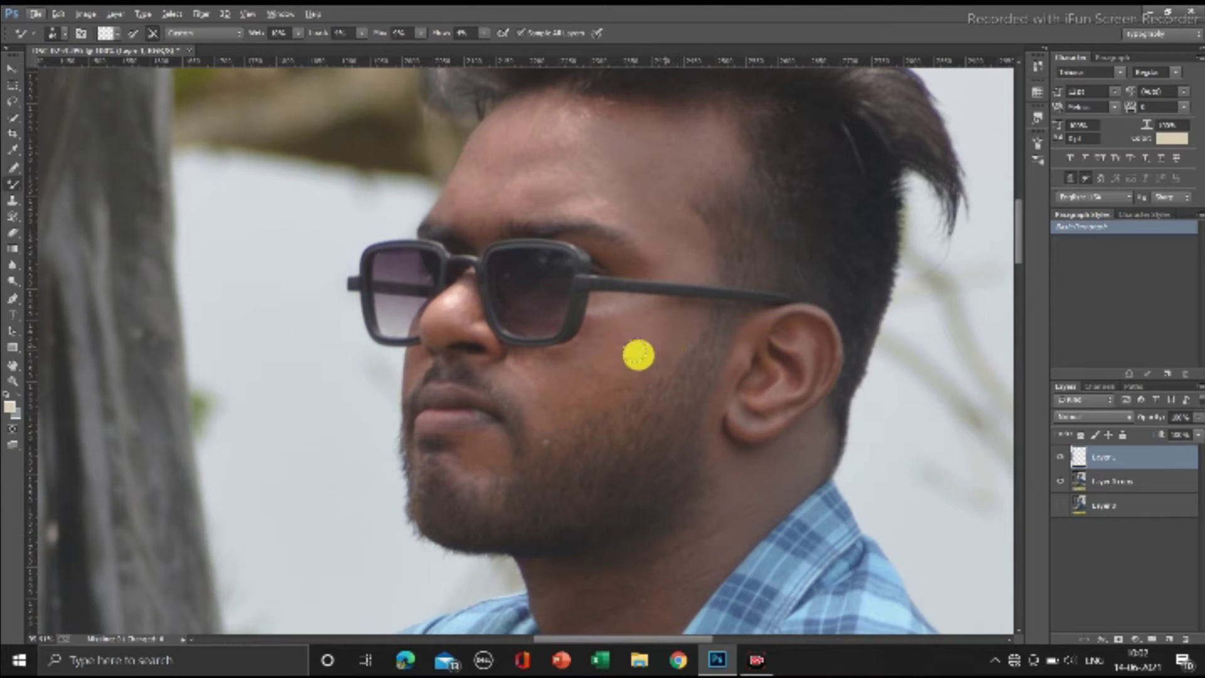
Set the retouch tool's Contrast to 10% and Frequency to 15%.
click(299, 33)
mouse_move(361, 33)
mouse_down()
mouse_move(366, 49)
mouse_move(488, 52)
mouse_up()
click(483, 33)
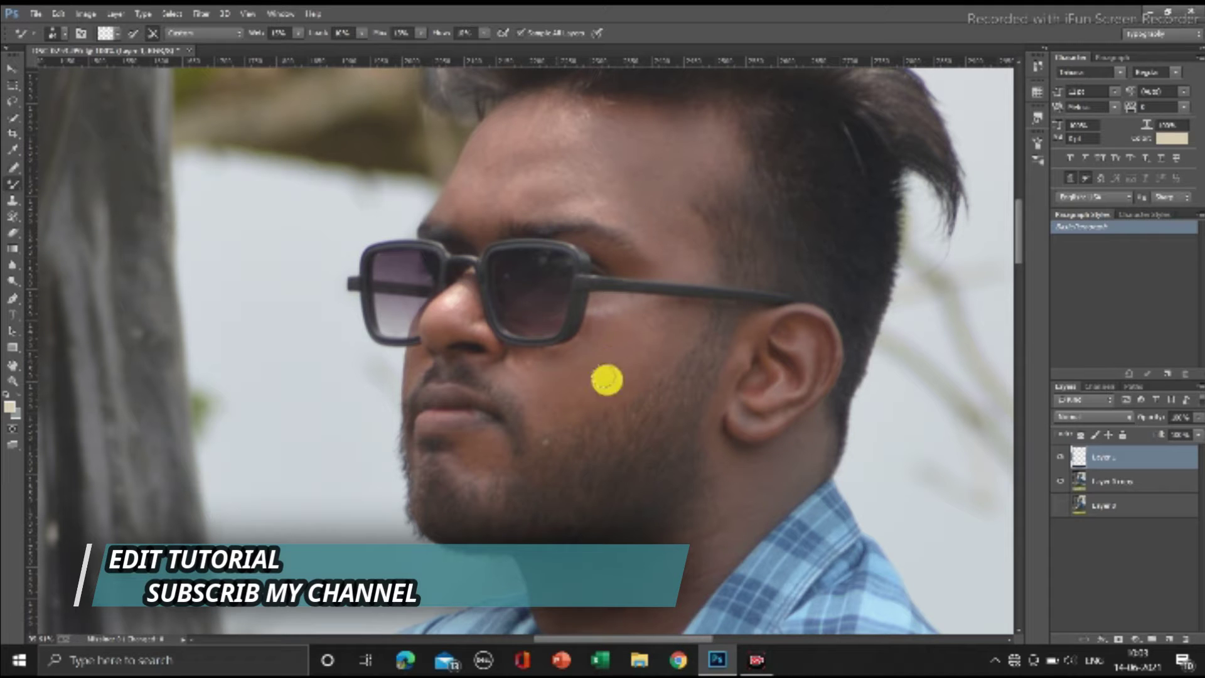
Inspect the face and neck close up, checking the brush size and width.
scroll(442, 307, up, 2)
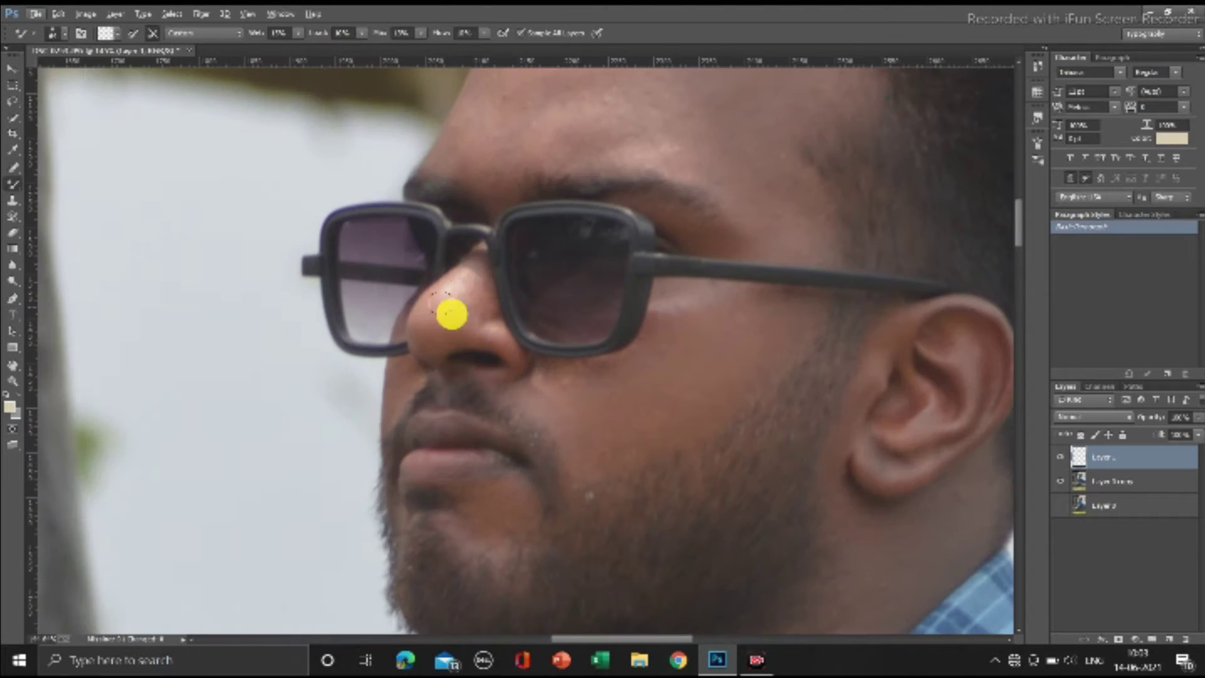
scroll(505, 519, down, 5)
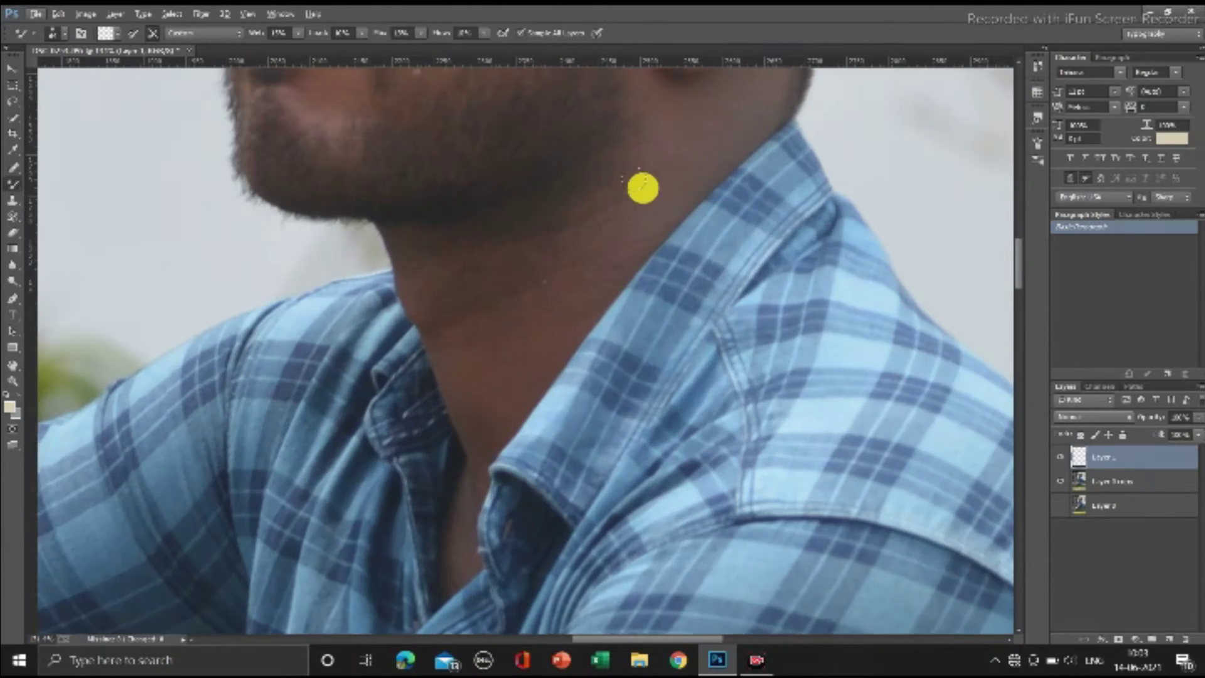
scroll(642, 187, up, 3)
right_click(649, 192)
click(298, 33)
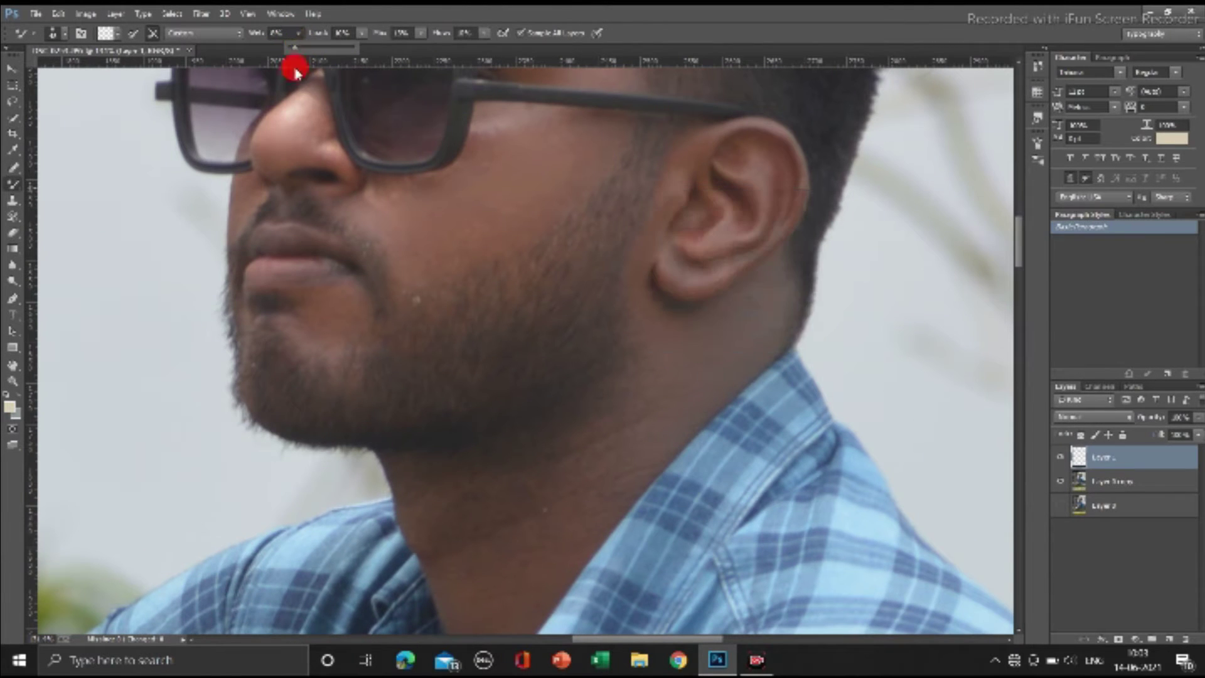
right_click(760, 339)
scroll(529, 465, down, 1)
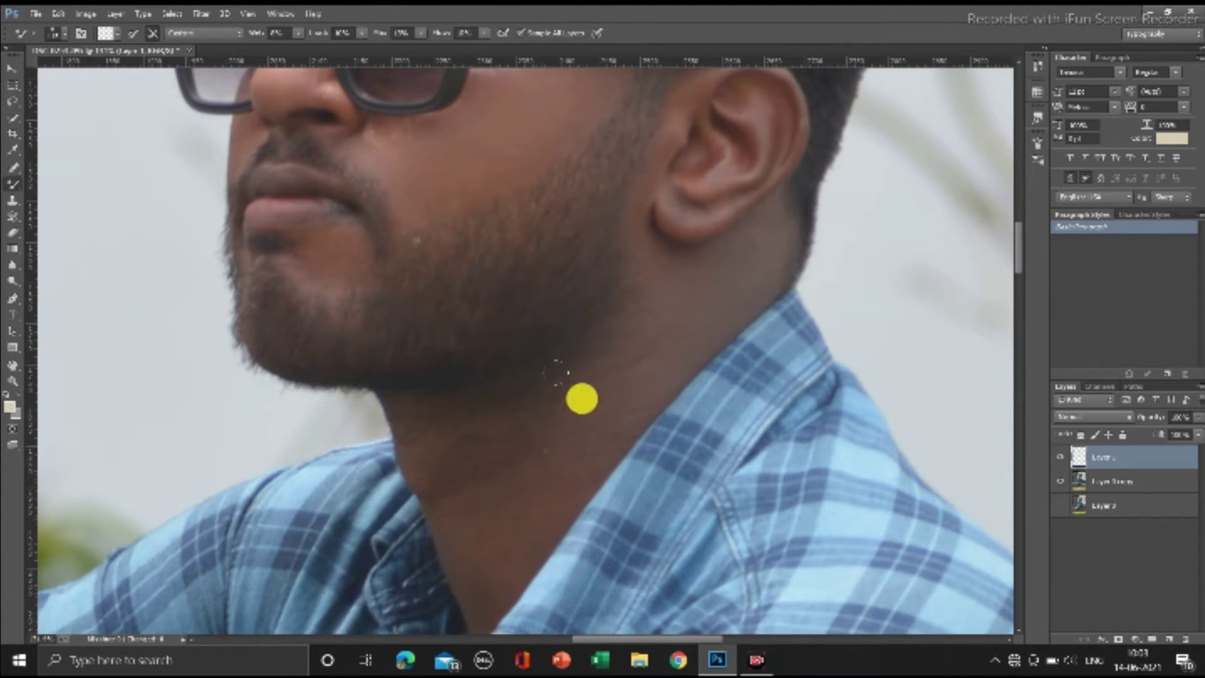
scroll(704, 216, up, 1)
scroll(704, 207, down, 2)
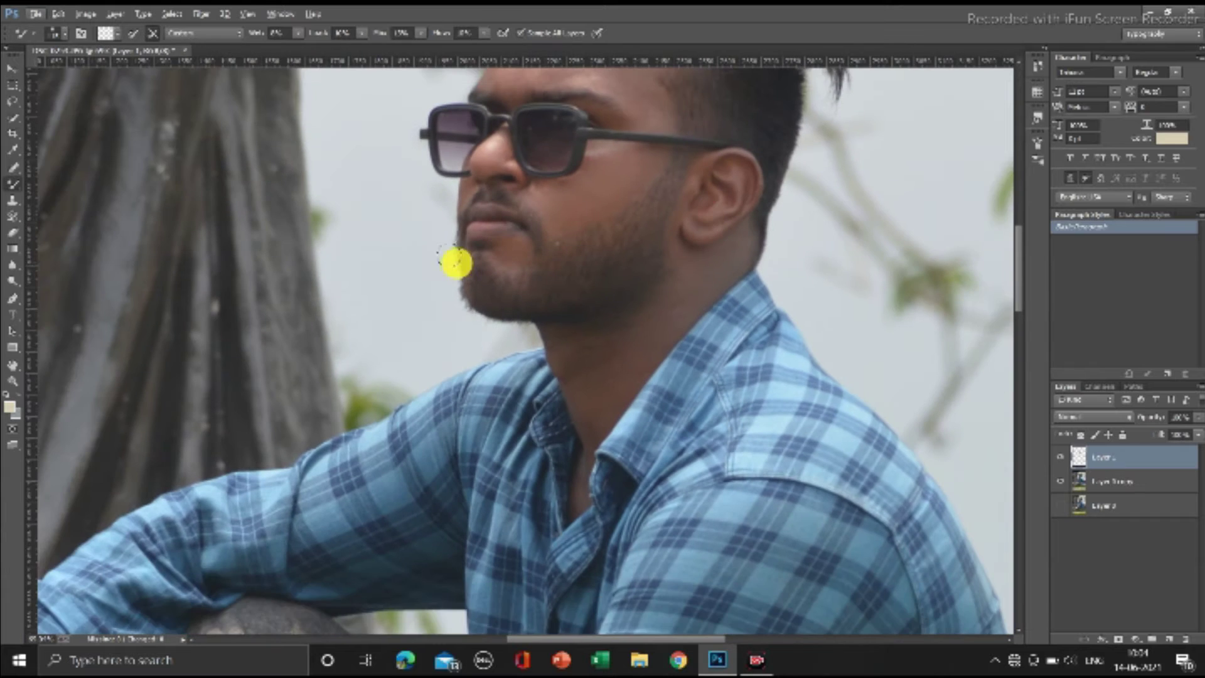
scroll(455, 264, up, 2)
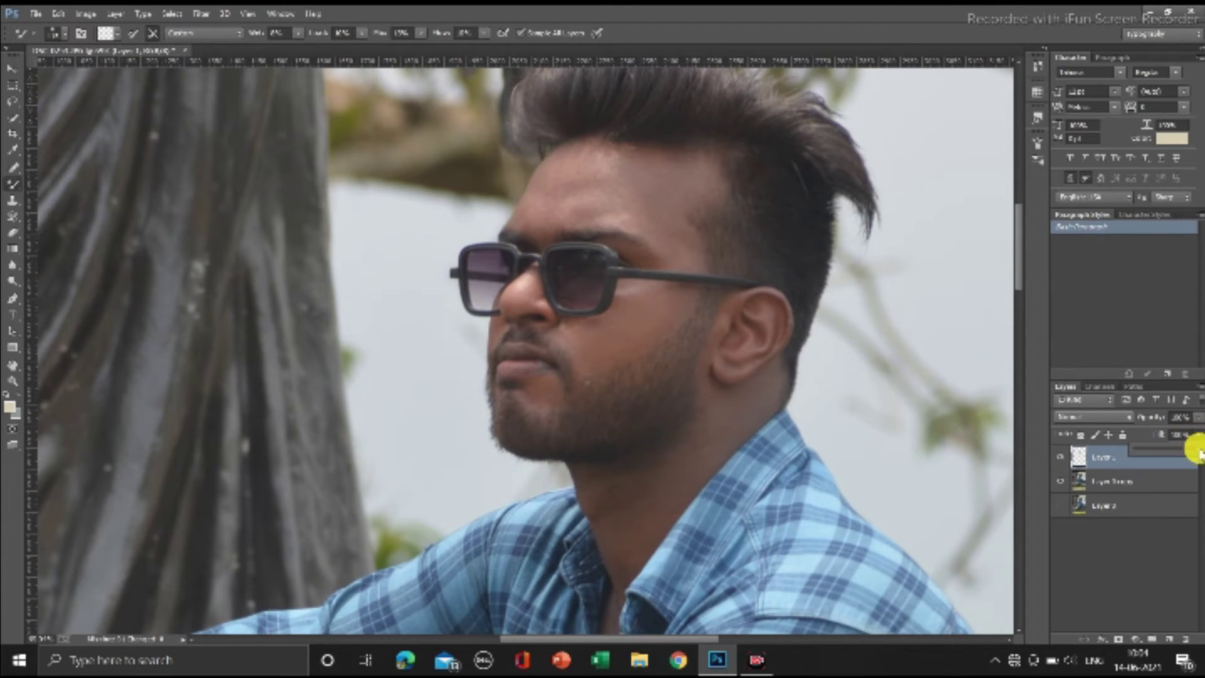
Lower Layer 1's fill and toggle its visibility to compare the retouch with the original.
drag(1199, 452, 1126, 493)
drag(1195, 435, 1048, 467)
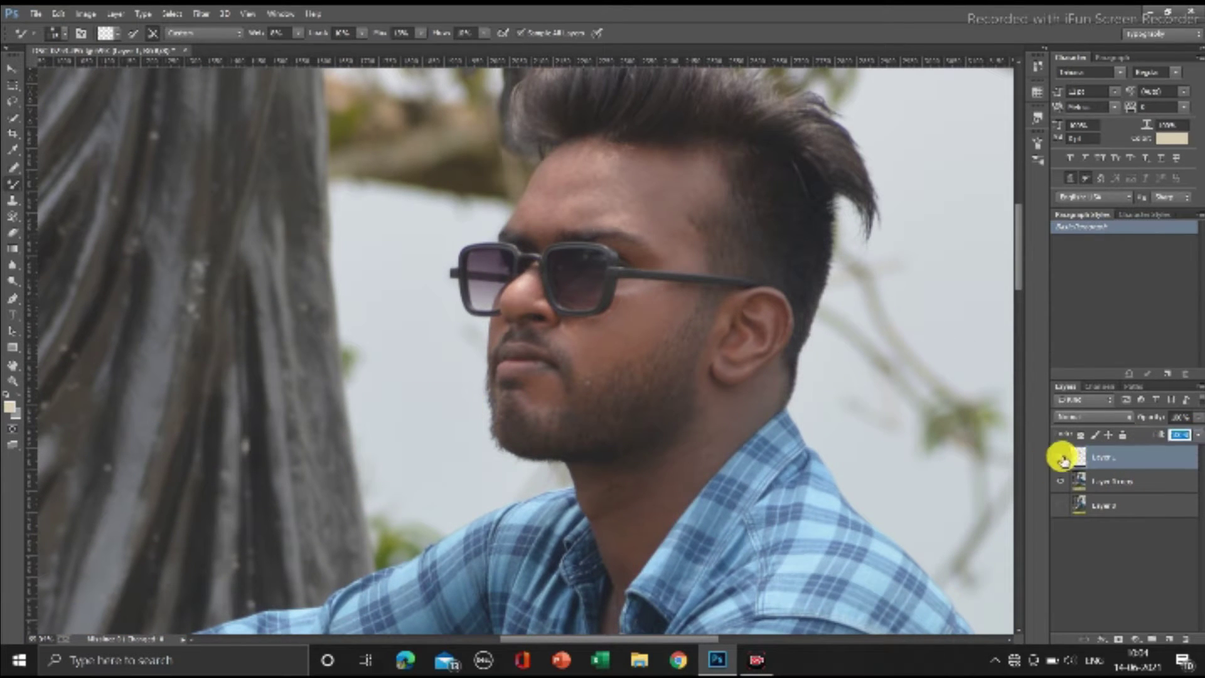
click(1061, 458)
click(1060, 458)
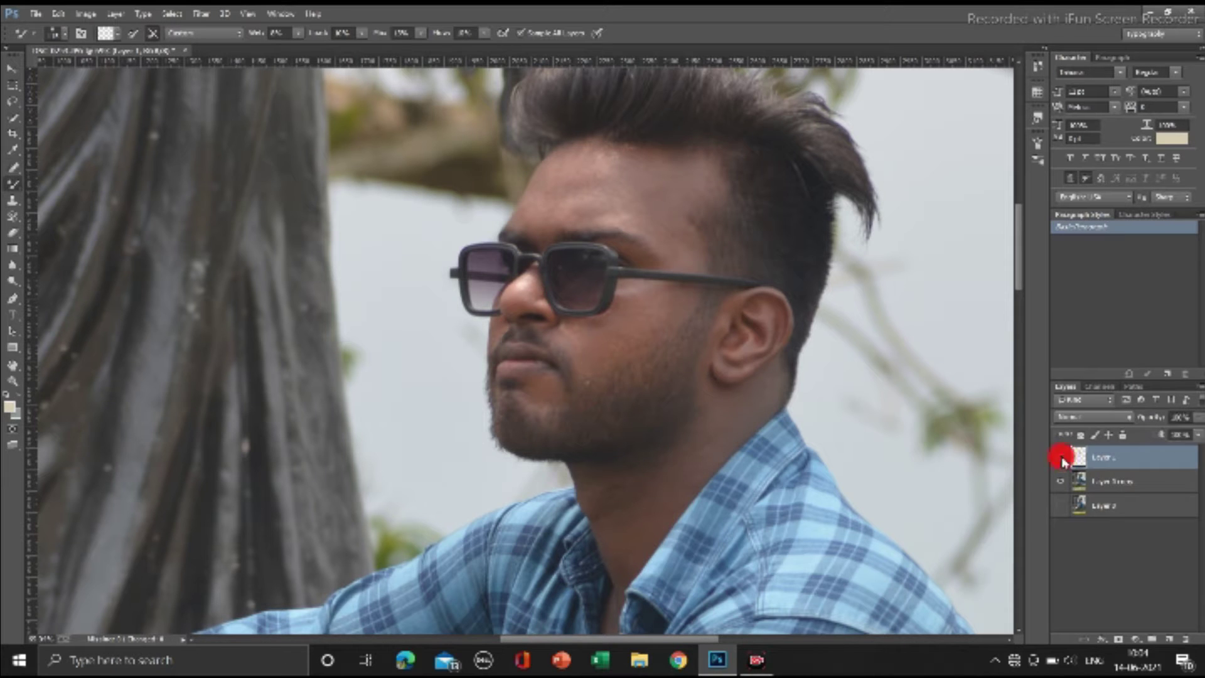
click(1060, 458)
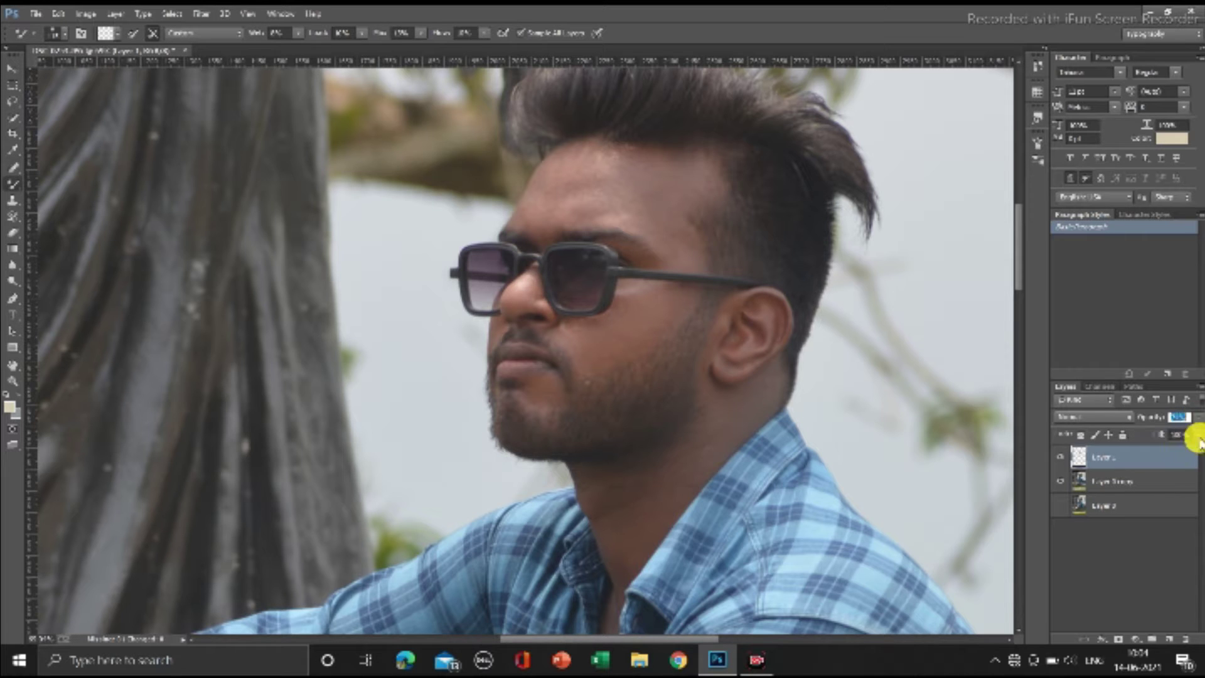
drag(1195, 437, 1192, 452)
click(1061, 458)
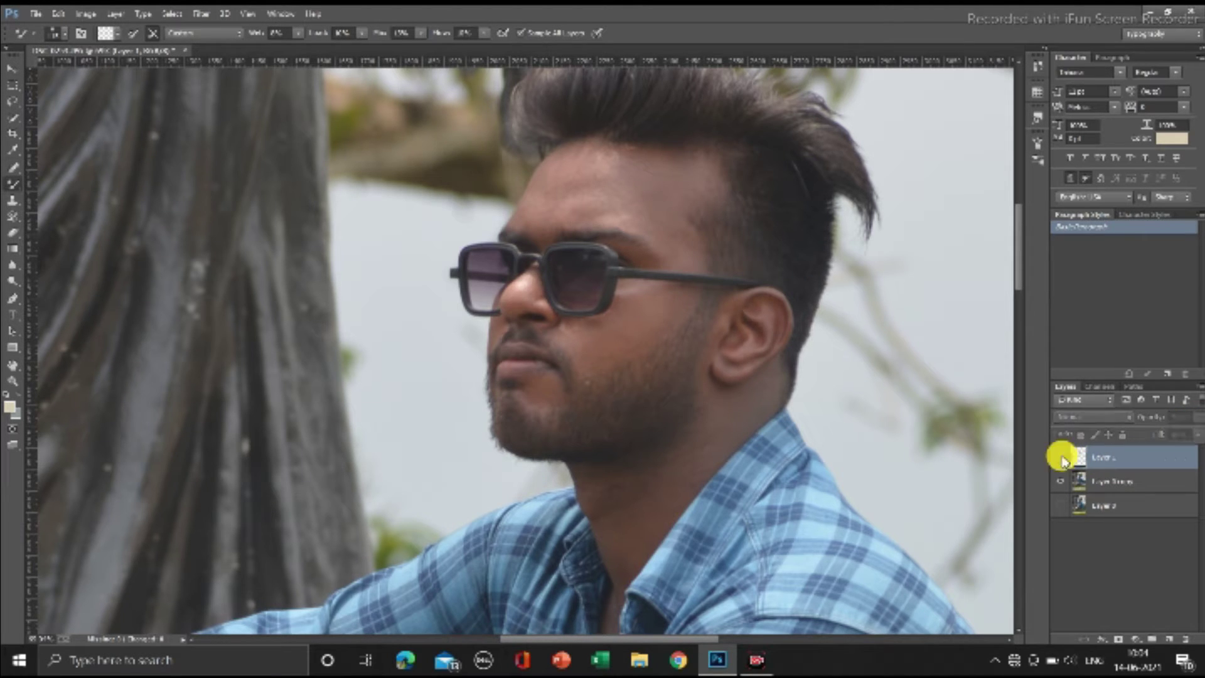
click(1061, 458)
click(1060, 458)
click(1060, 458)
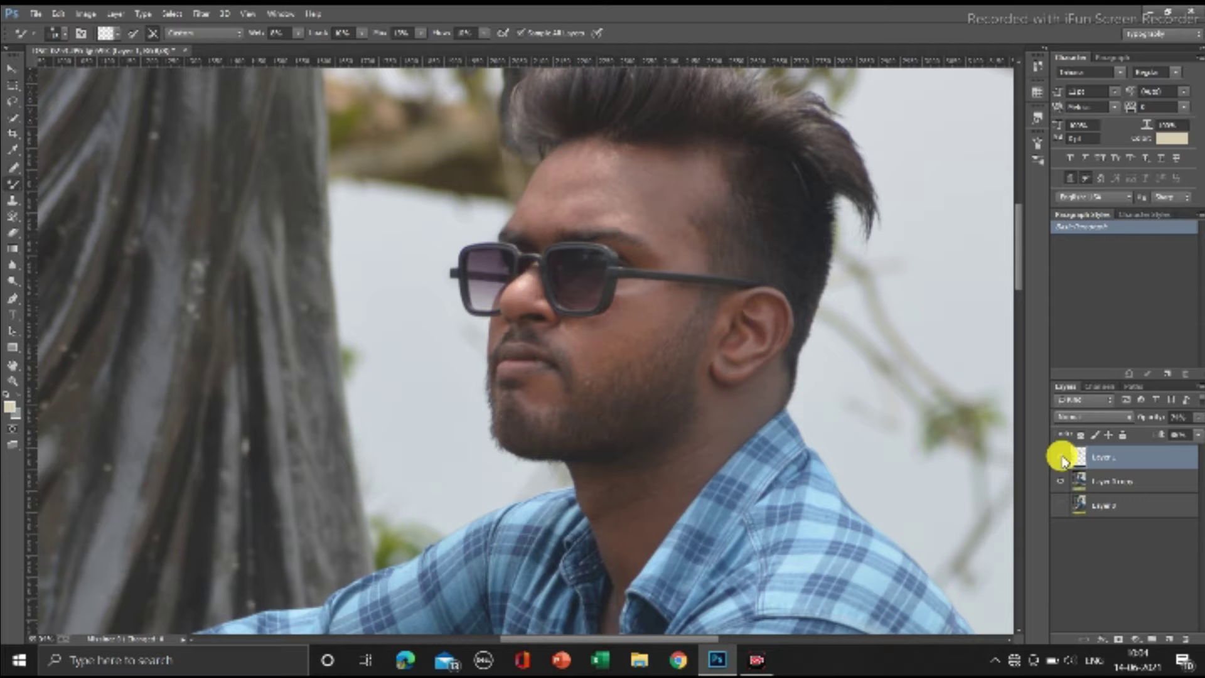
Merge the visible layers into one and add a new empty layer on top.
scroll(551, 250, down, 1)
scroll(553, 251, down, 1)
scroll(552, 251, down, 1)
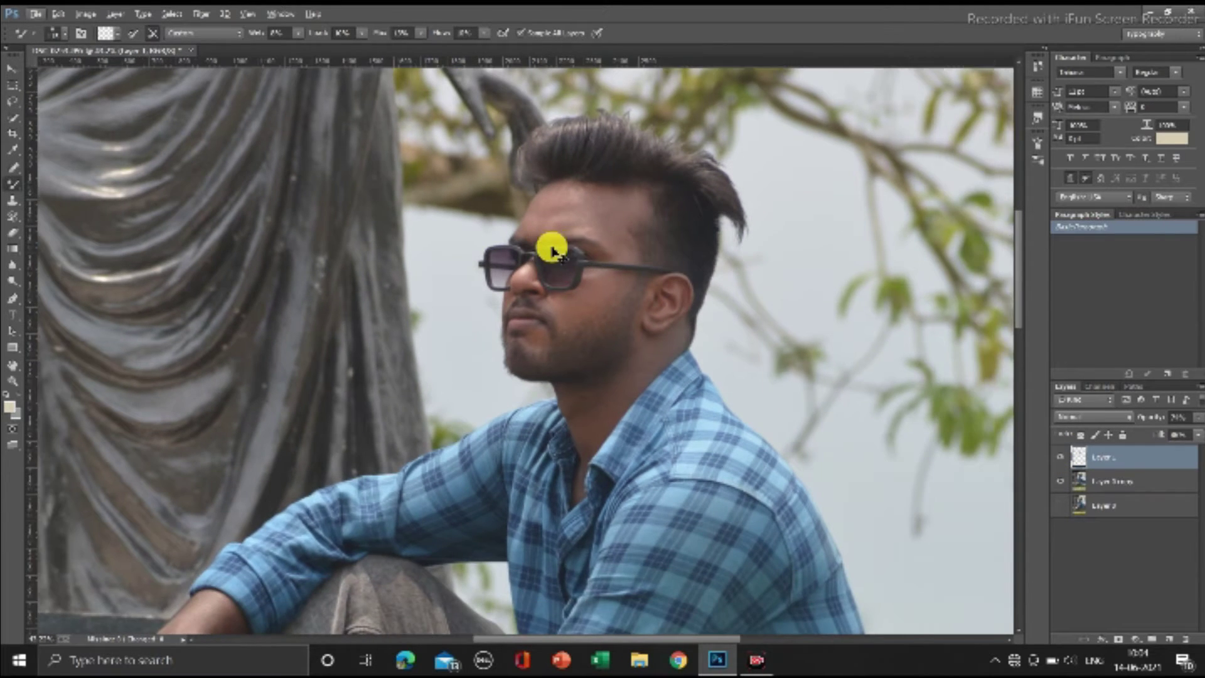
scroll(552, 251, down, 1)
scroll(552, 251, down, 1)
scroll(552, 251, down, 1)
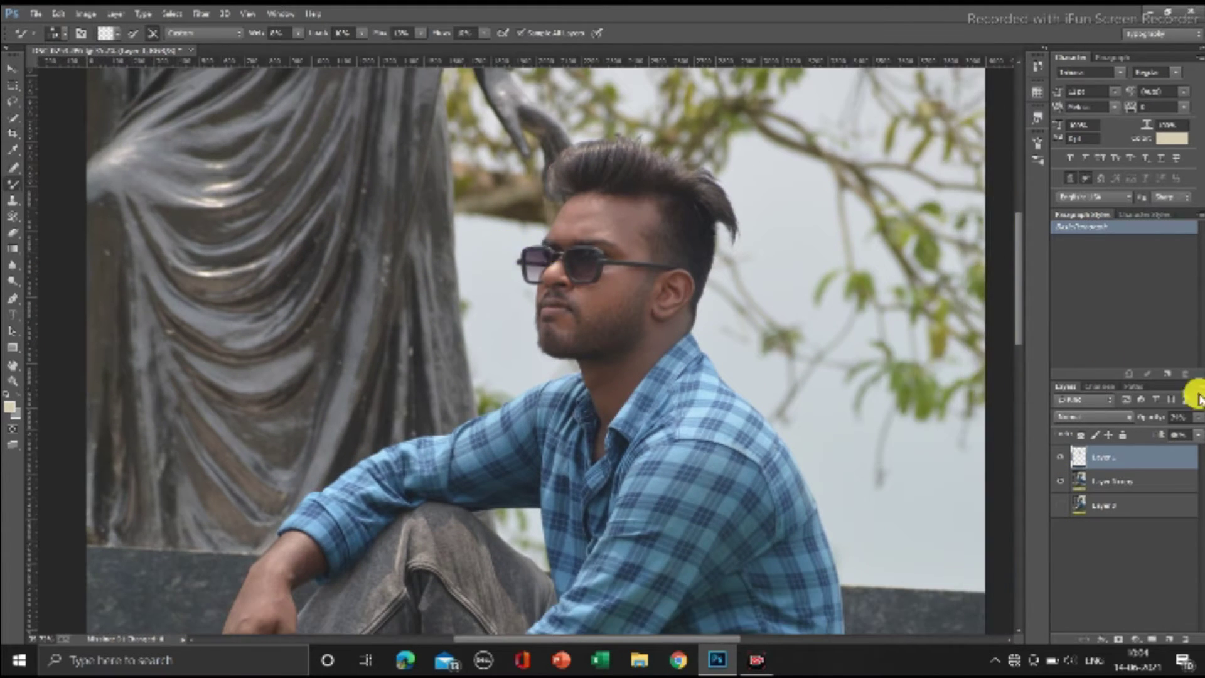
right_click(1134, 457)
click(869, 472)
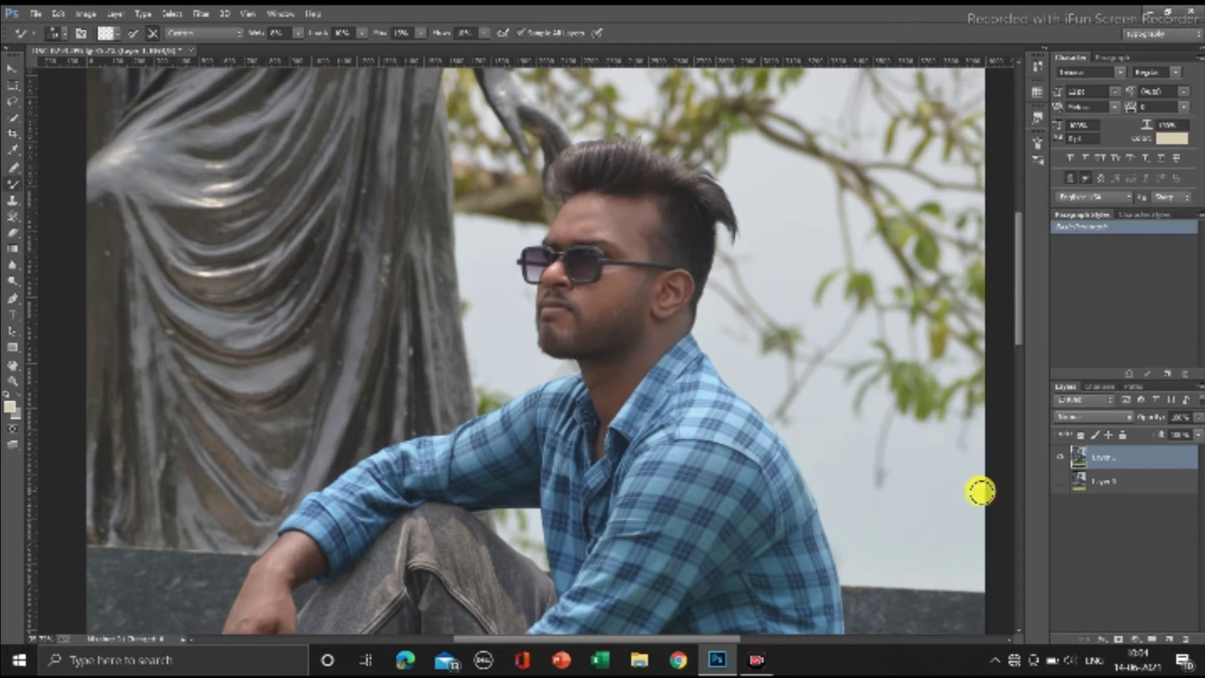
click(1166, 641)
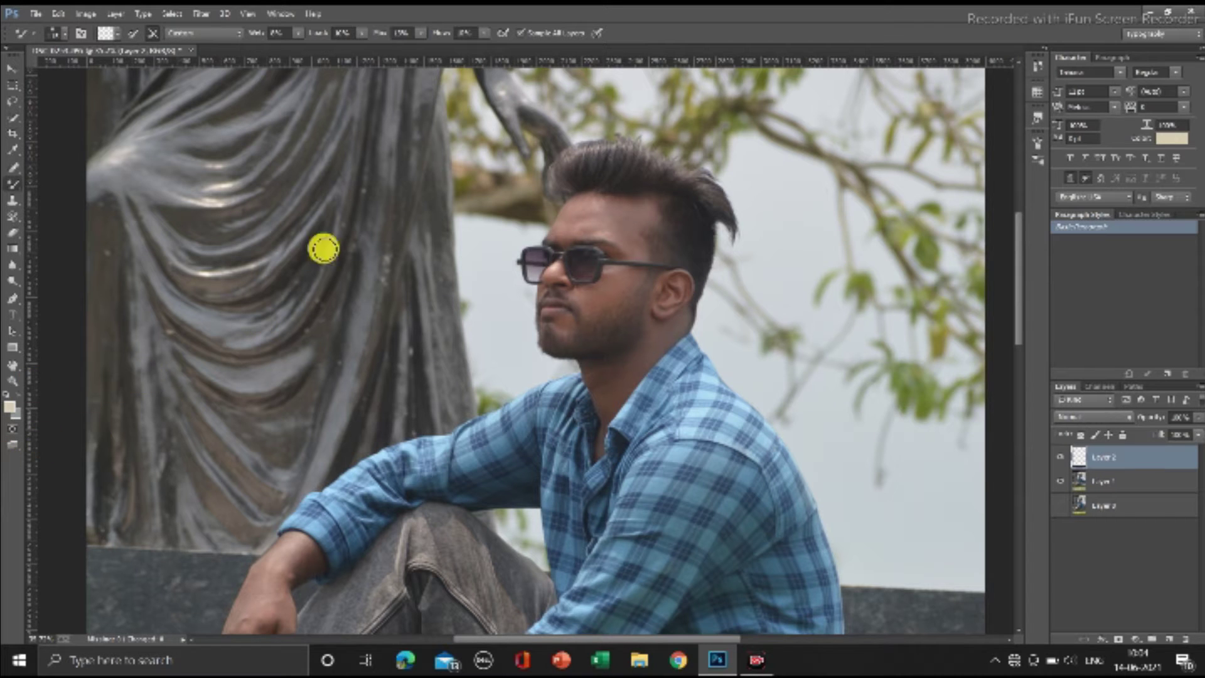
Select the Brush tool with white as the painting colour from Swatches.
right_click(11, 186)
click(57, 181)
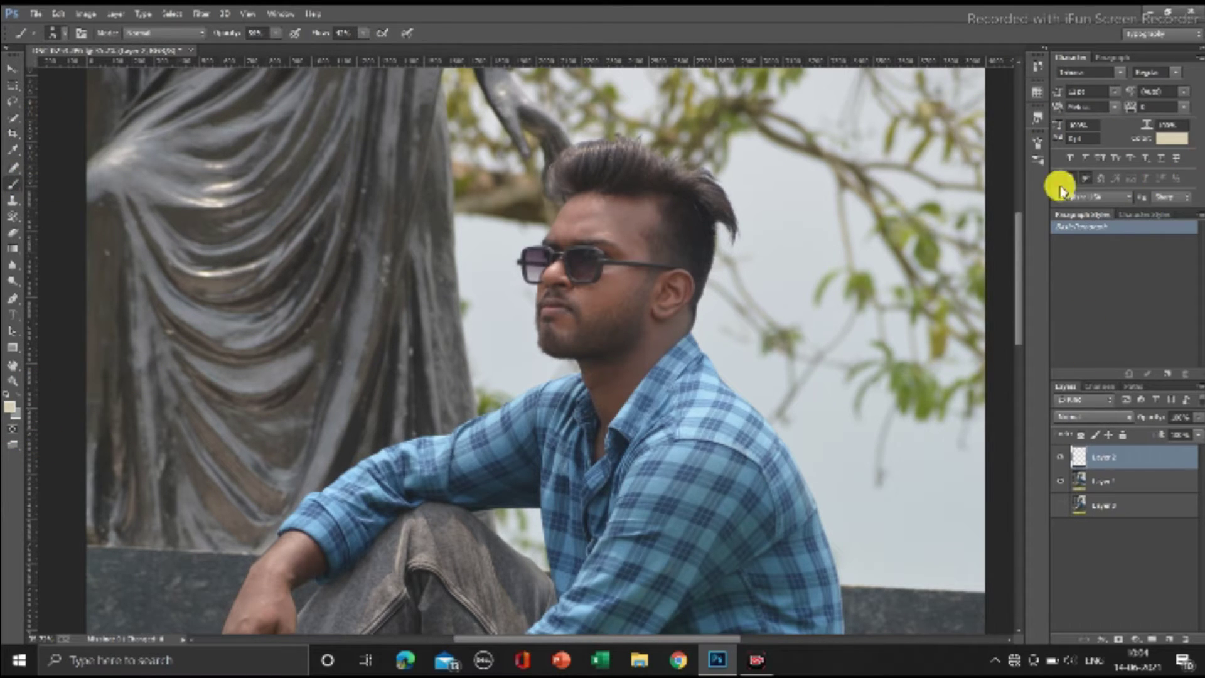
click(1039, 93)
click(942, 95)
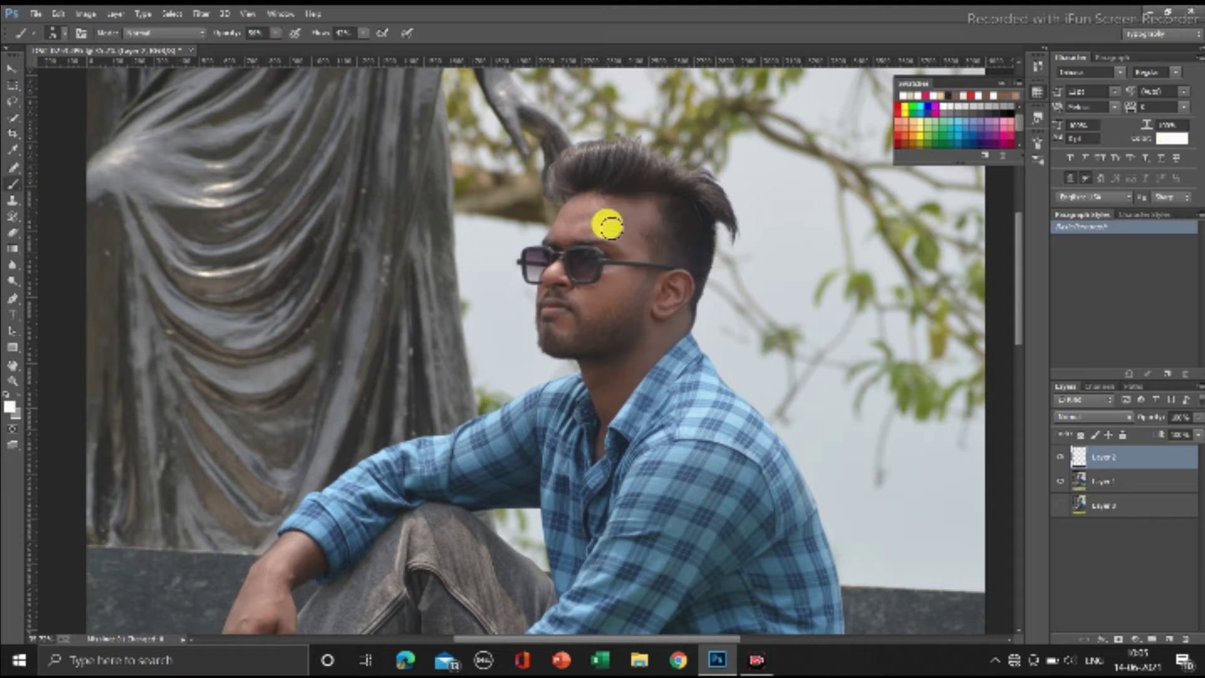
scroll(607, 225, up, 2)
scroll(608, 225, up, 1)
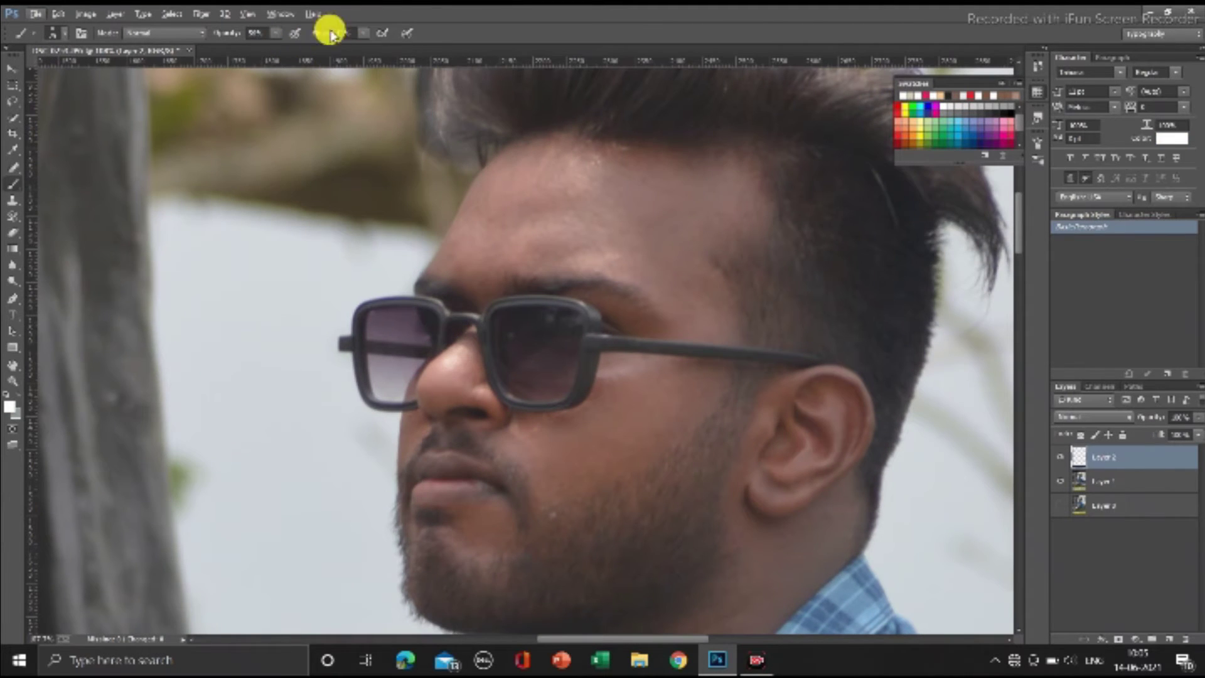
scroll(665, 201, up, 1)
Paint soft white over the hairline, cheek, nose and chin, shrinking the brush as needed.
mouse_move(726, 171)
mouse_down()
mouse_move(454, 218)
mouse_move(607, 259)
mouse_move(696, 301)
mouse_move(742, 204)
mouse_move(566, 188)
mouse_move(551, 210)
mouse_move(685, 236)
mouse_move(514, 236)
mouse_move(543, 253)
mouse_move(618, 207)
mouse_move(695, 202)
mouse_up()
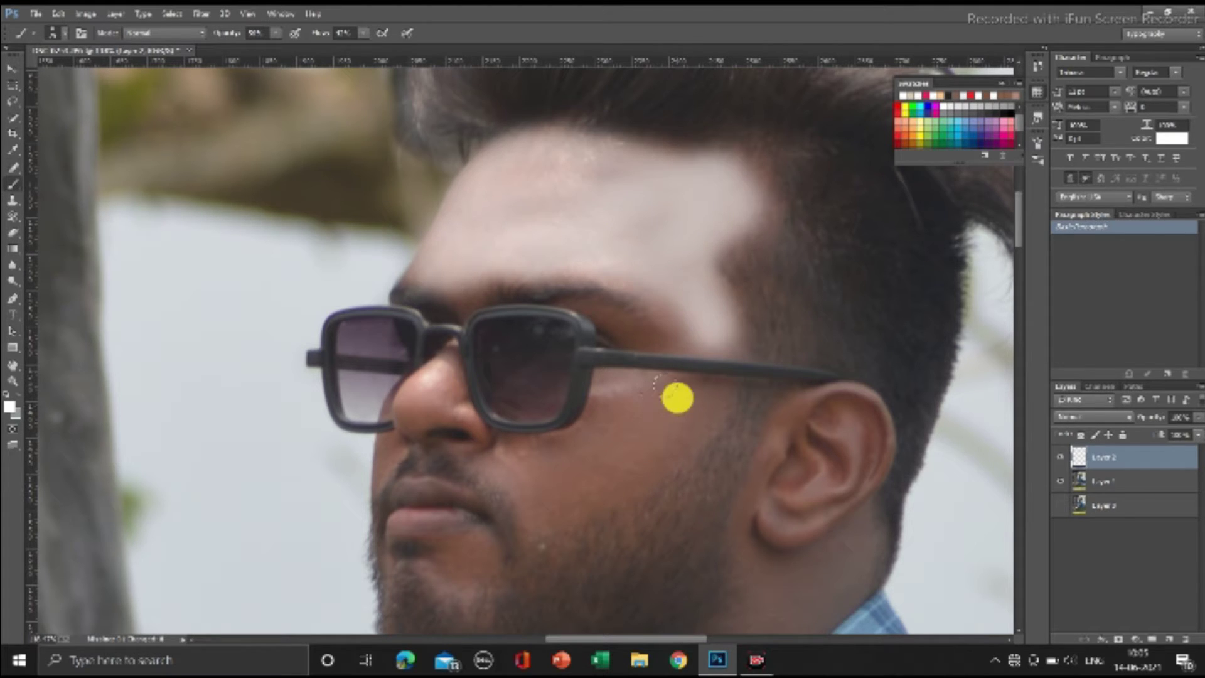
mouse_move(694, 399)
mouse_down()
mouse_move(707, 398)
mouse_move(576, 497)
mouse_move(553, 458)
mouse_move(658, 393)
mouse_move(540, 498)
mouse_up()
right_click(464, 386)
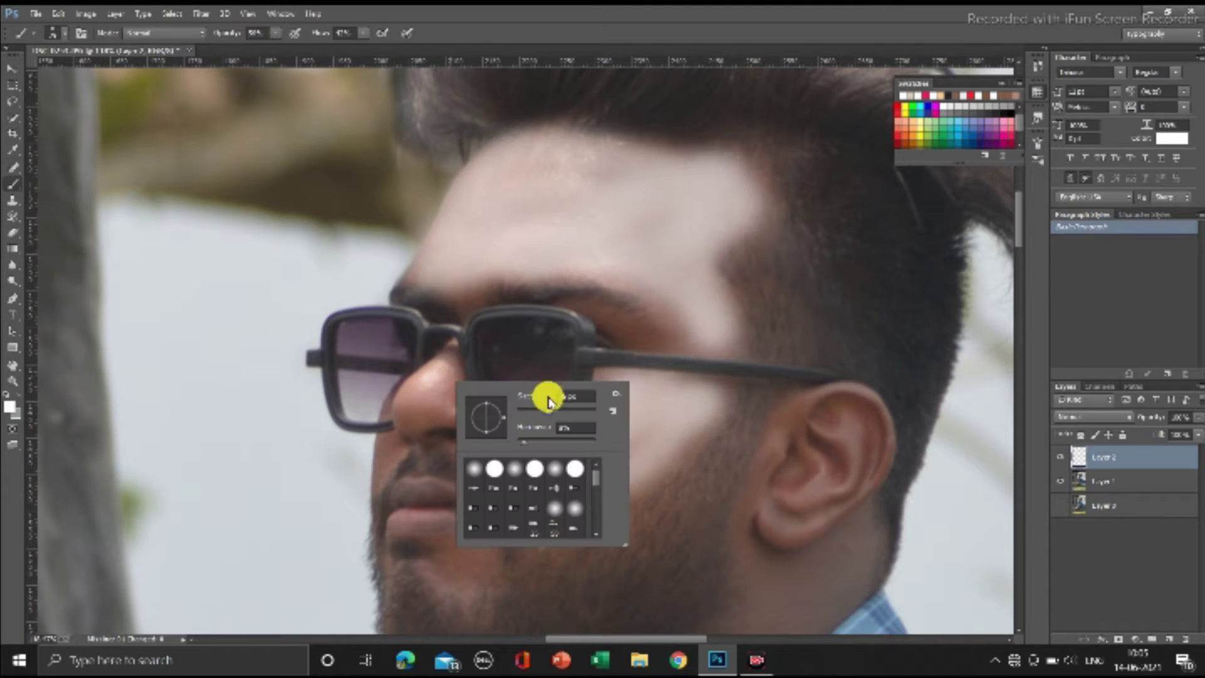
key(Return)
mouse_move(403, 417)
mouse_down()
mouse_move(466, 422)
mouse_move(449, 358)
mouse_move(425, 412)
mouse_move(447, 394)
mouse_up()
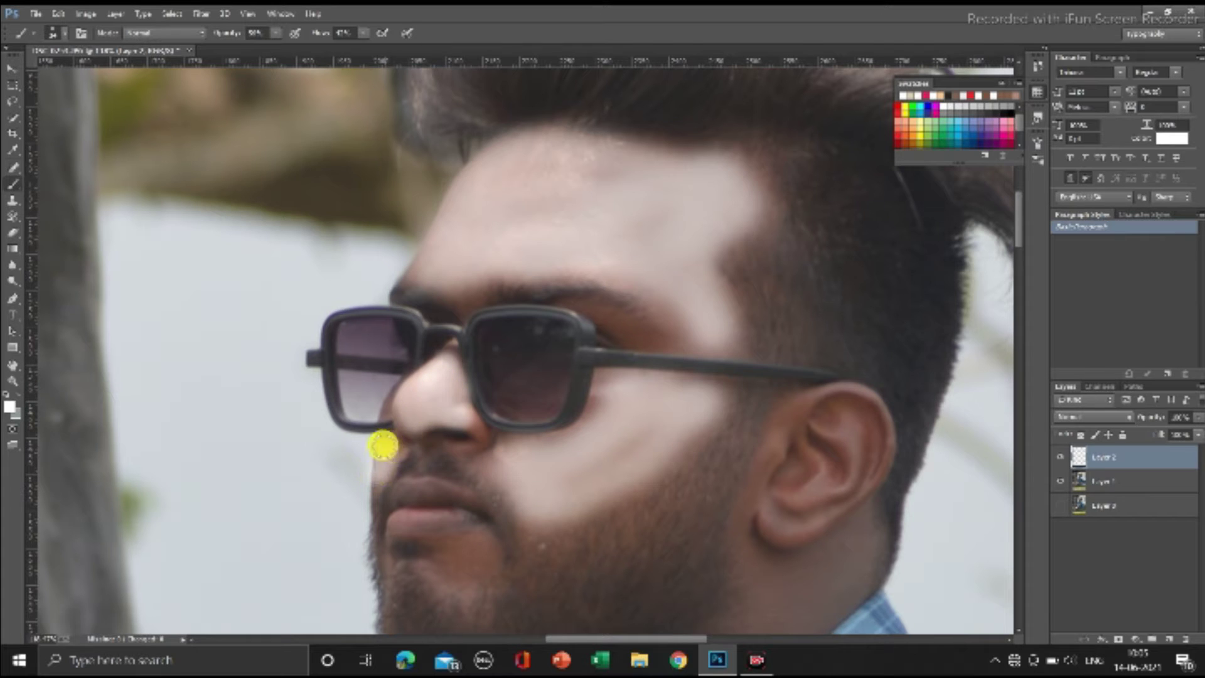
mouse_move(431, 554)
mouse_down()
mouse_move(457, 537)
mouse_move(474, 548)
mouse_up()
Lower the brush opacity to 22% and reduce the brush size.
right_click(768, 327)
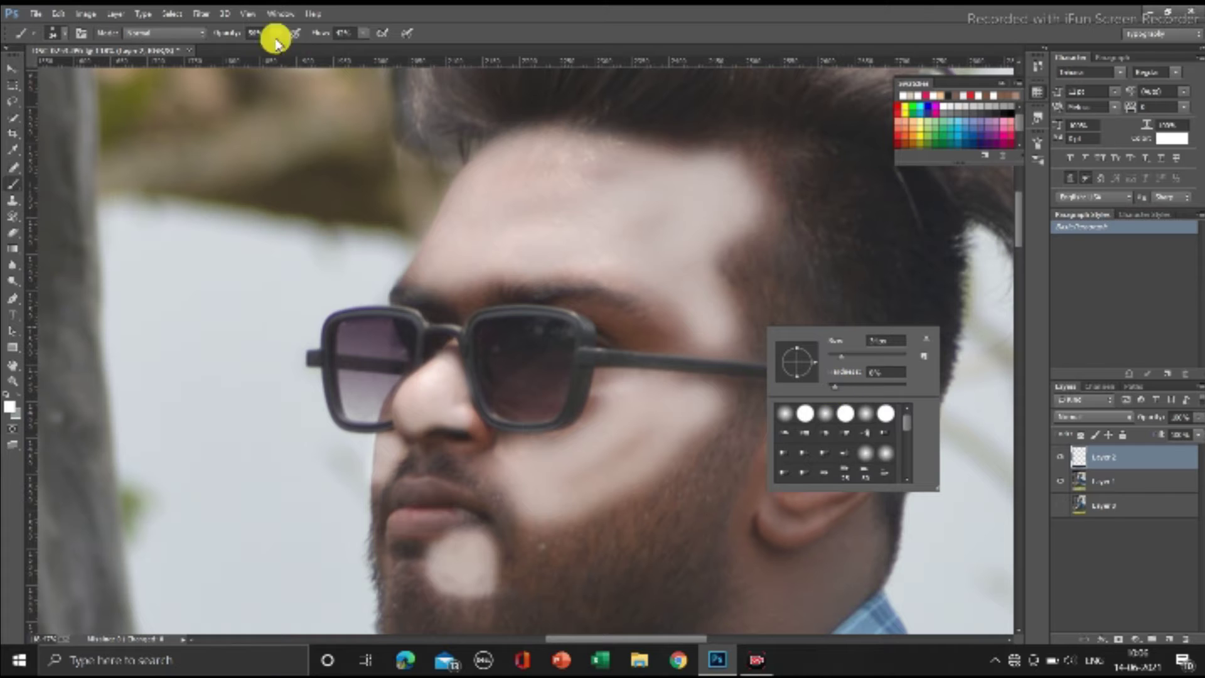
drag(276, 41, 250, 73)
right_click(728, 373)
drag(799, 398, 689, 470)
key(Return)
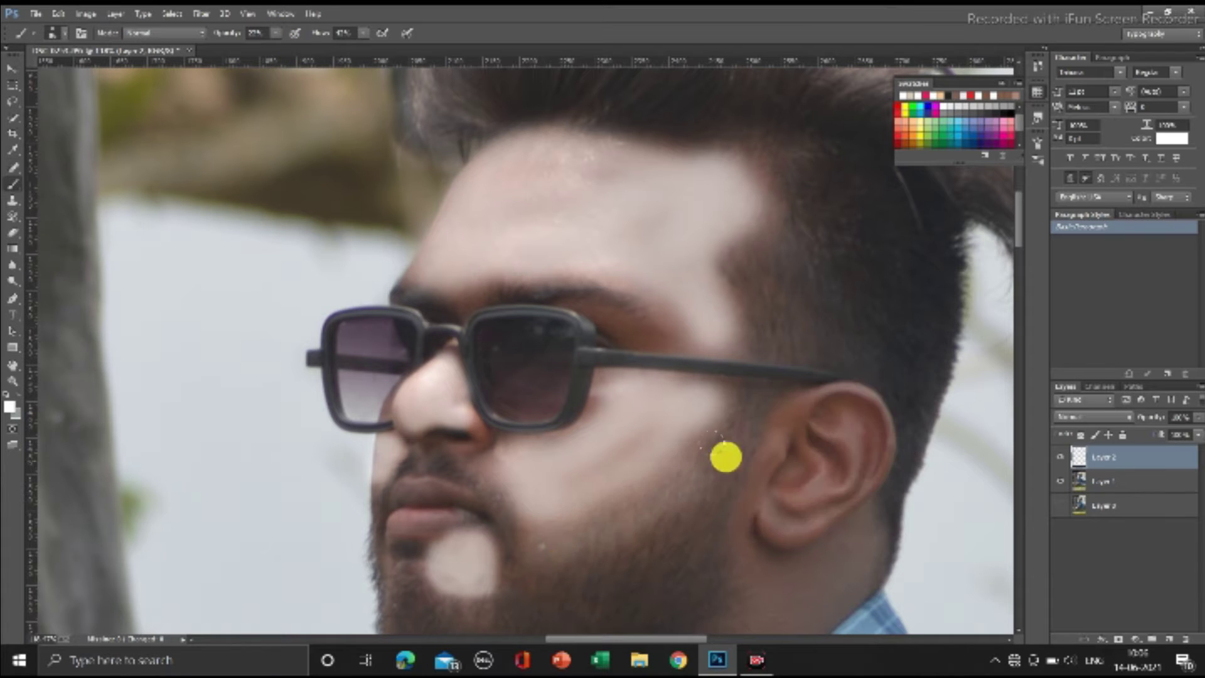
Fade Layer 2's white paint to 22% opacity.
scroll(684, 440, down, 2)
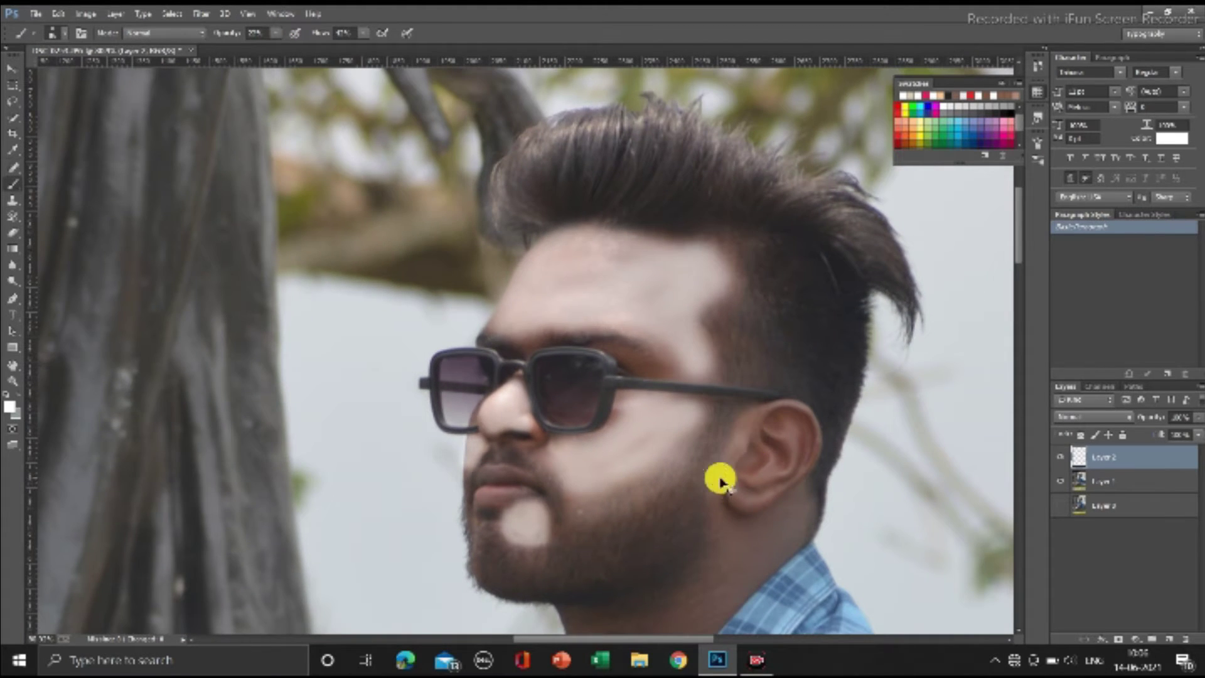
click(1197, 417)
drag(1186, 439, 1150, 472)
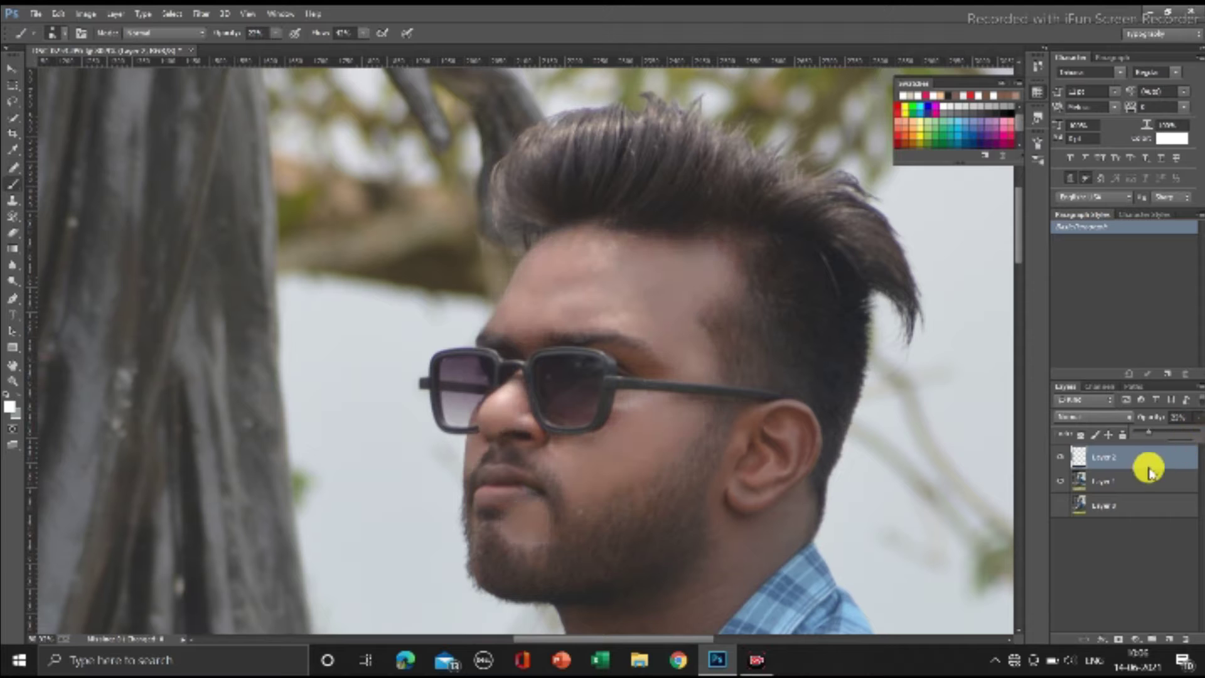
click(1197, 434)
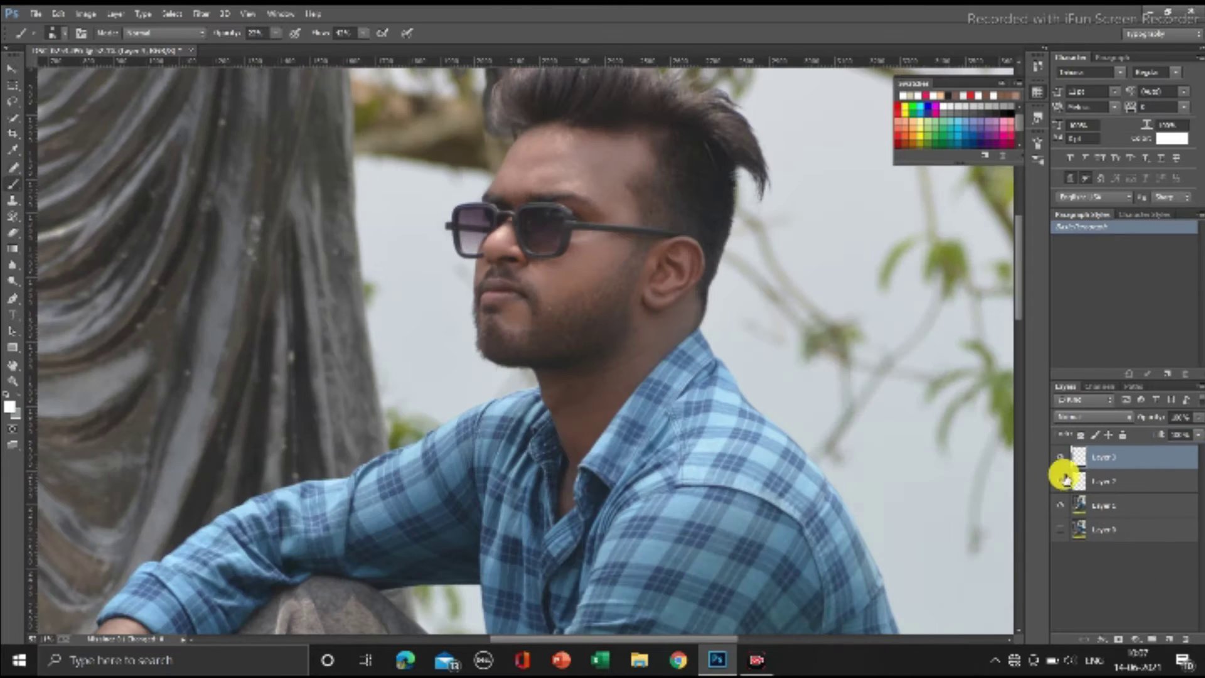
Toggle the top layer to compare the brightening and adjust the brush flow.
click(1064, 484)
click(1065, 484)
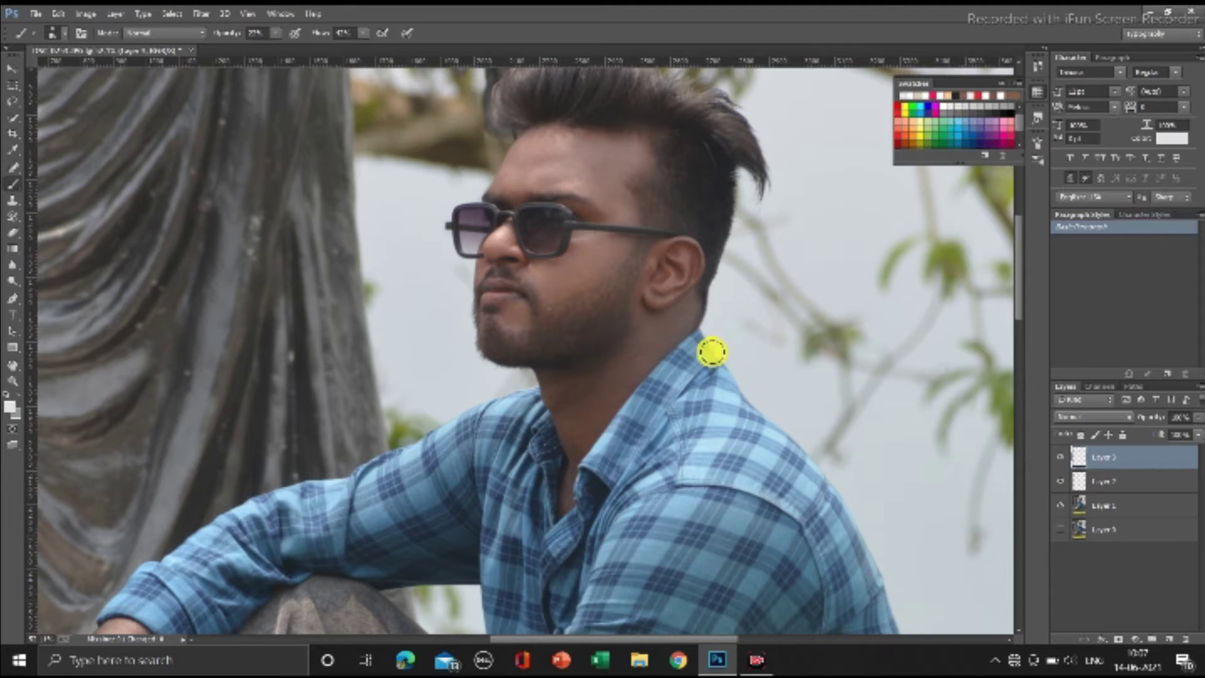
right_click(710, 353)
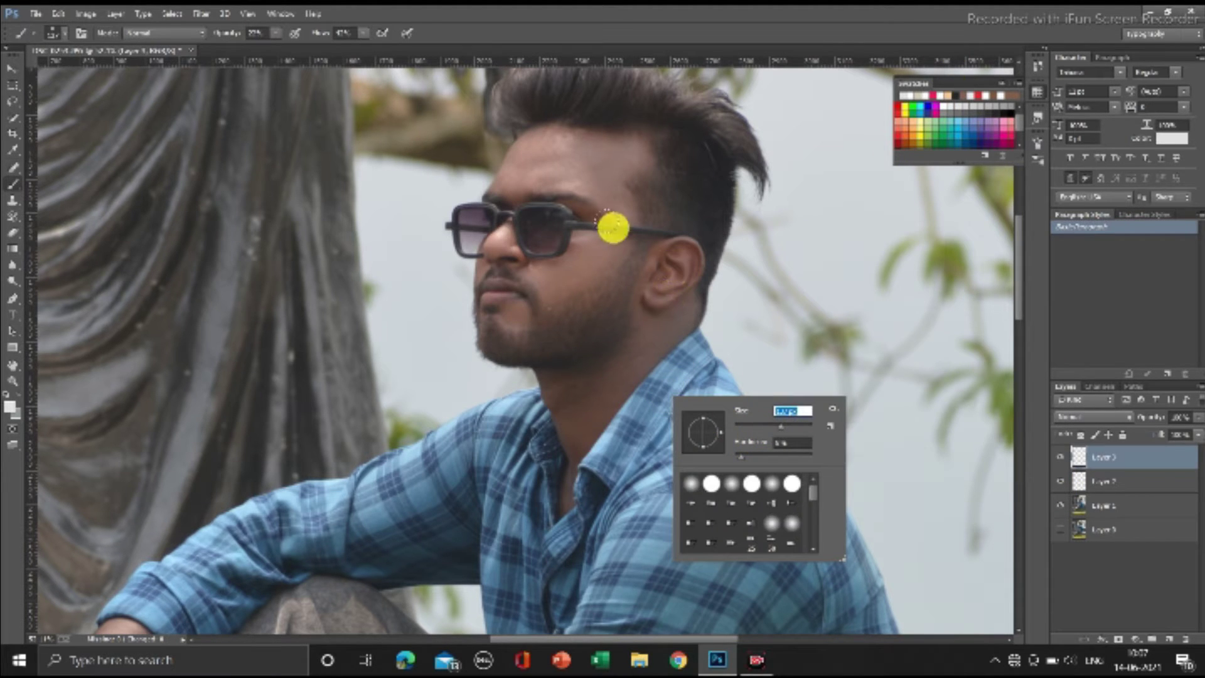
click(363, 32)
click(667, 280)
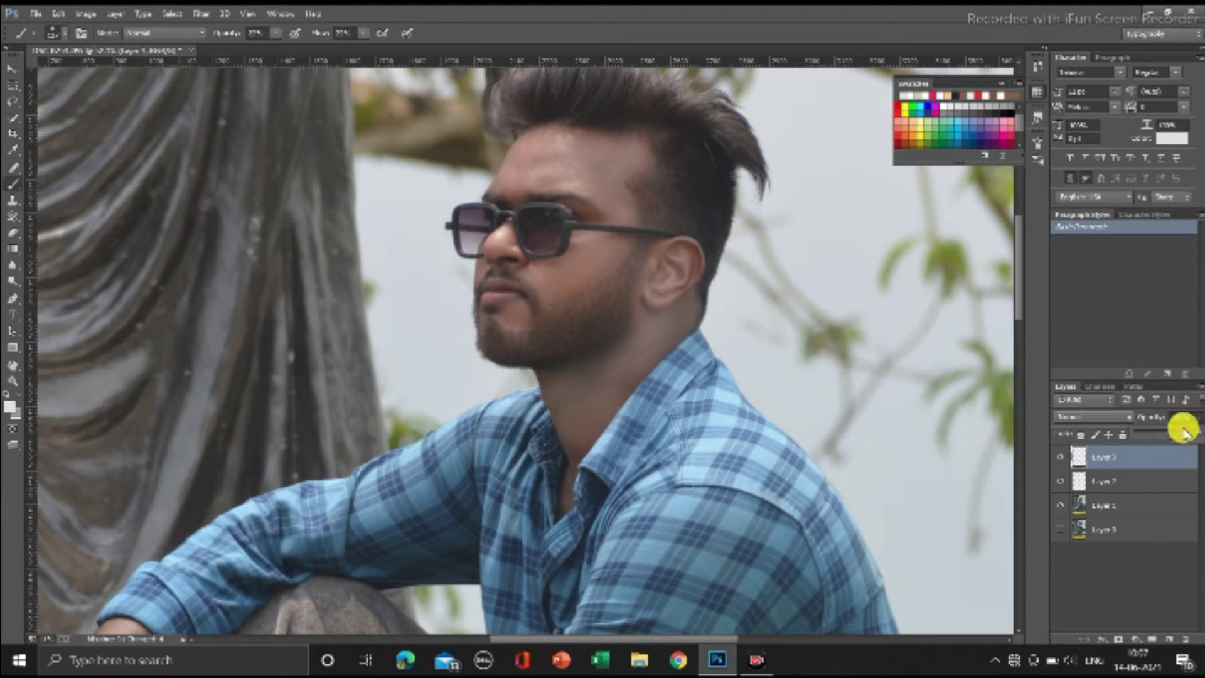
Lower the top retouch layer to about 30% opacity, compare it, and zoom out to fit.
drag(1184, 432, 1171, 442)
click(1191, 457)
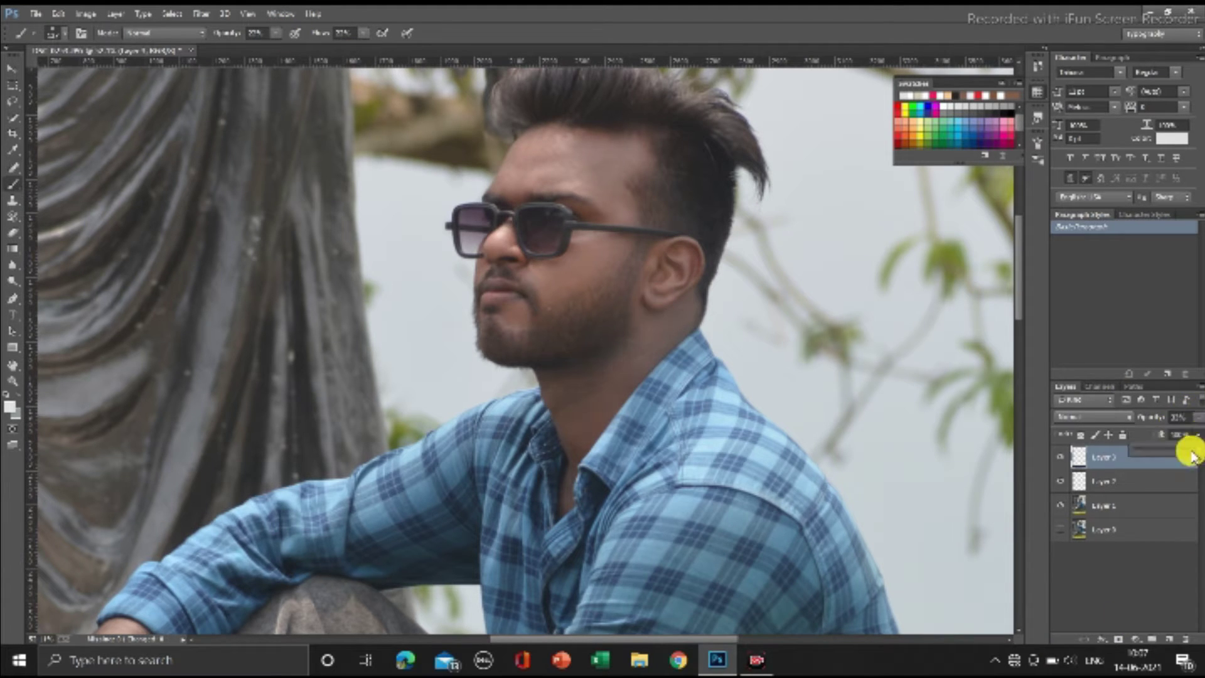
click(1038, 478)
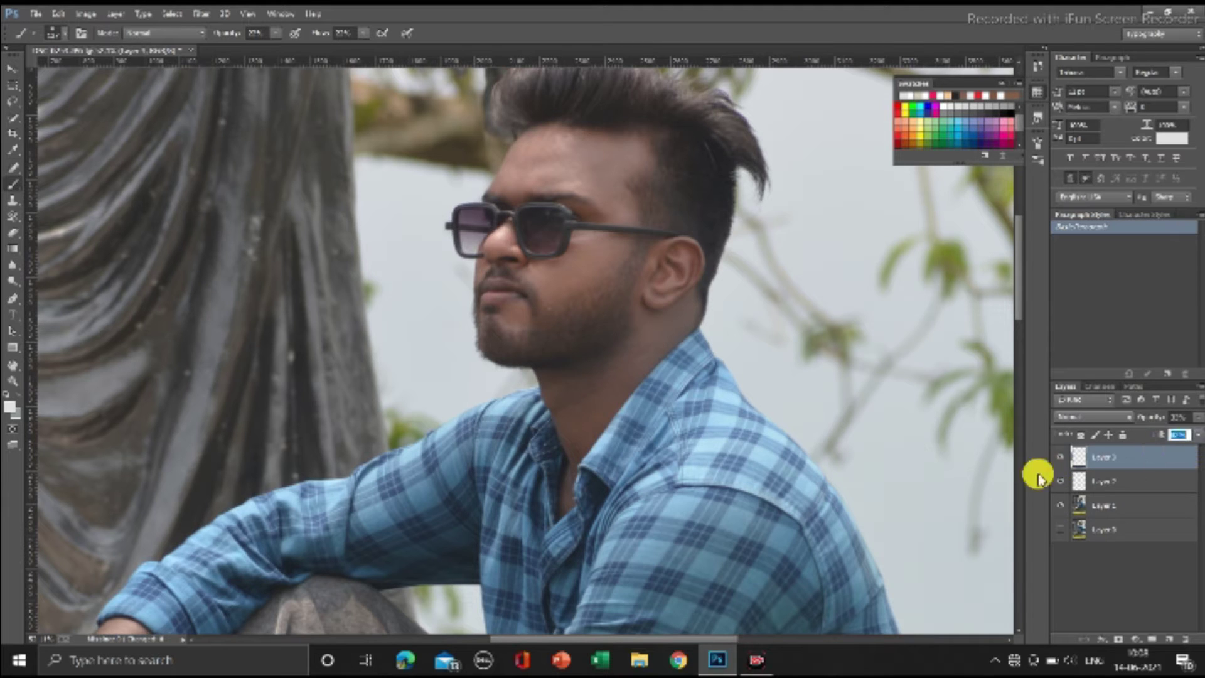
click(1062, 460)
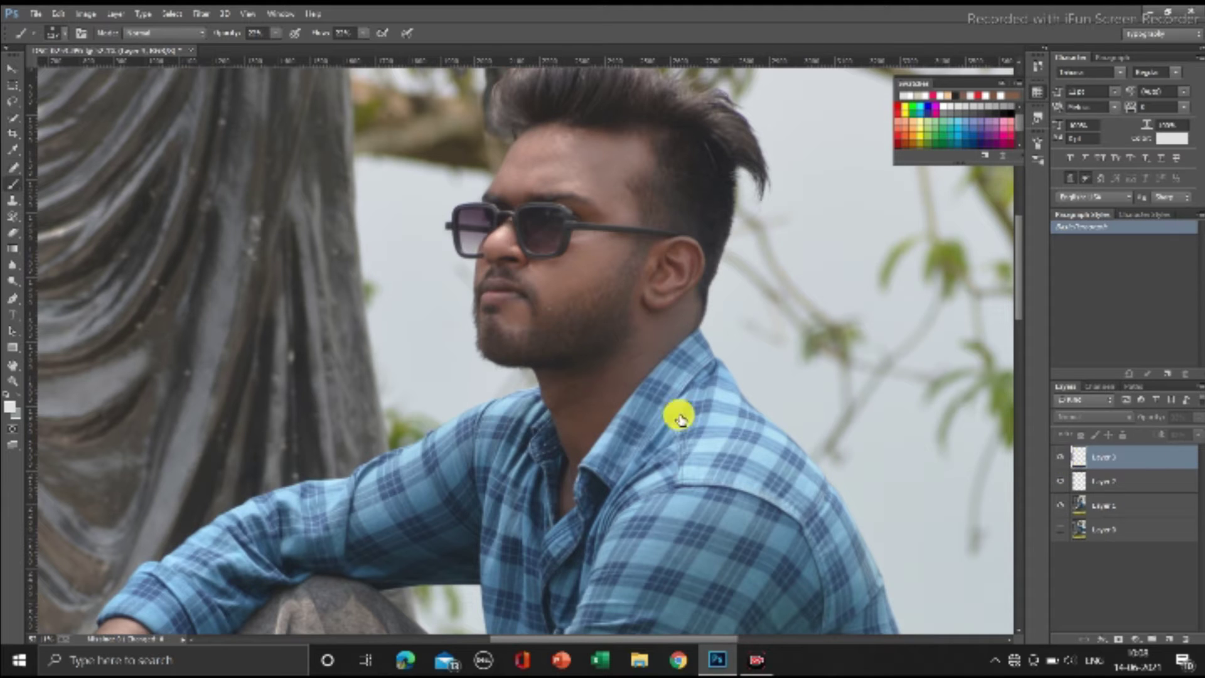
scroll(634, 389, down, 1)
scroll(615, 377, down, 1)
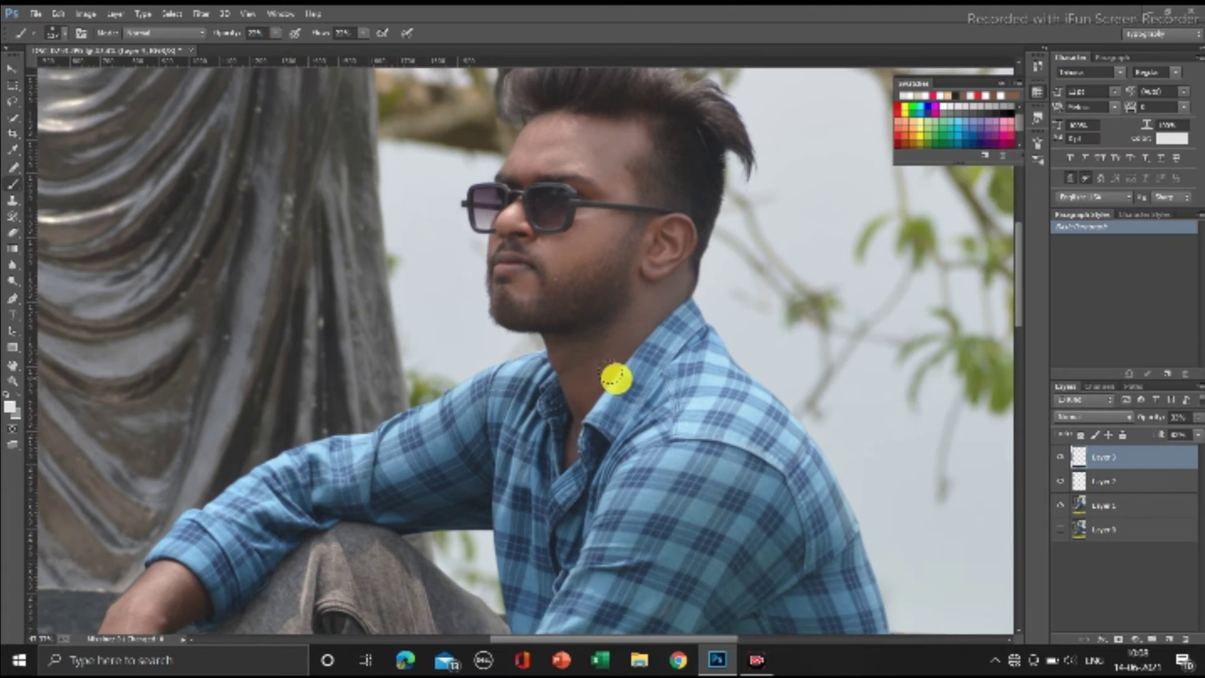
scroll(615, 376, down, 1)
scroll(615, 377, down, 1)
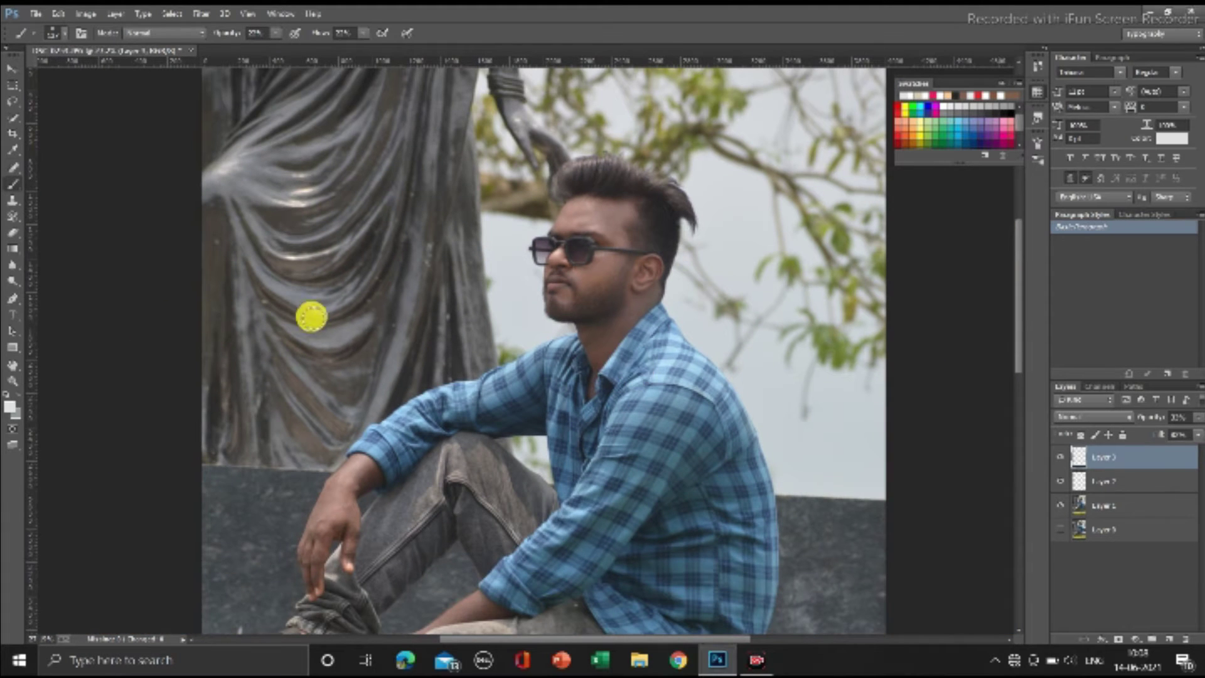
scroll(568, 332, down, 1)
scroll(568, 332, down, 1)
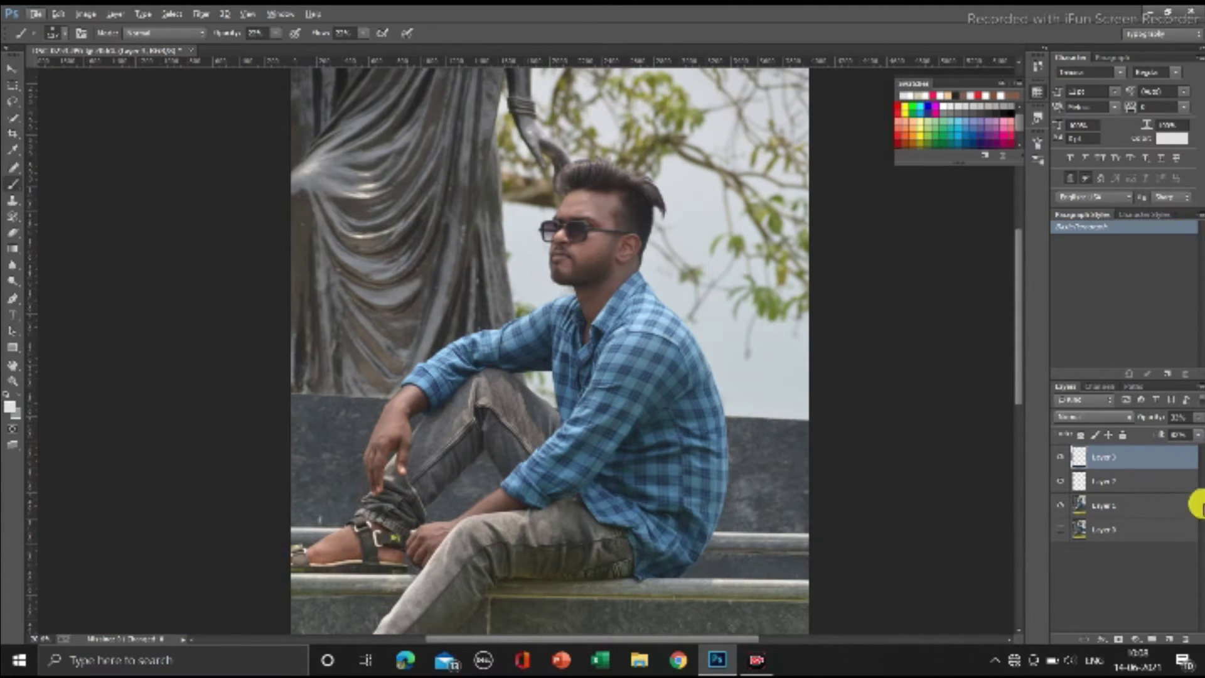
Merge the retouch layers into the photo at 100% opacity and duplicate the merged layer.
right_click(1125, 456)
click(844, 467)
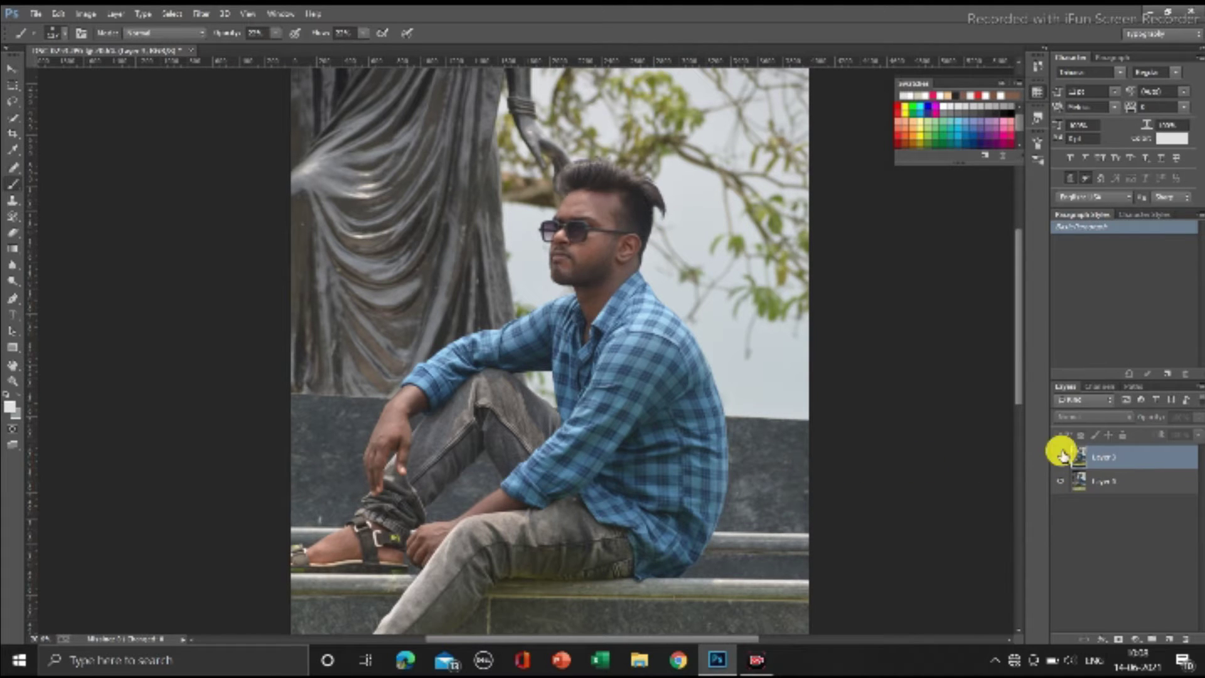
click(1060, 457)
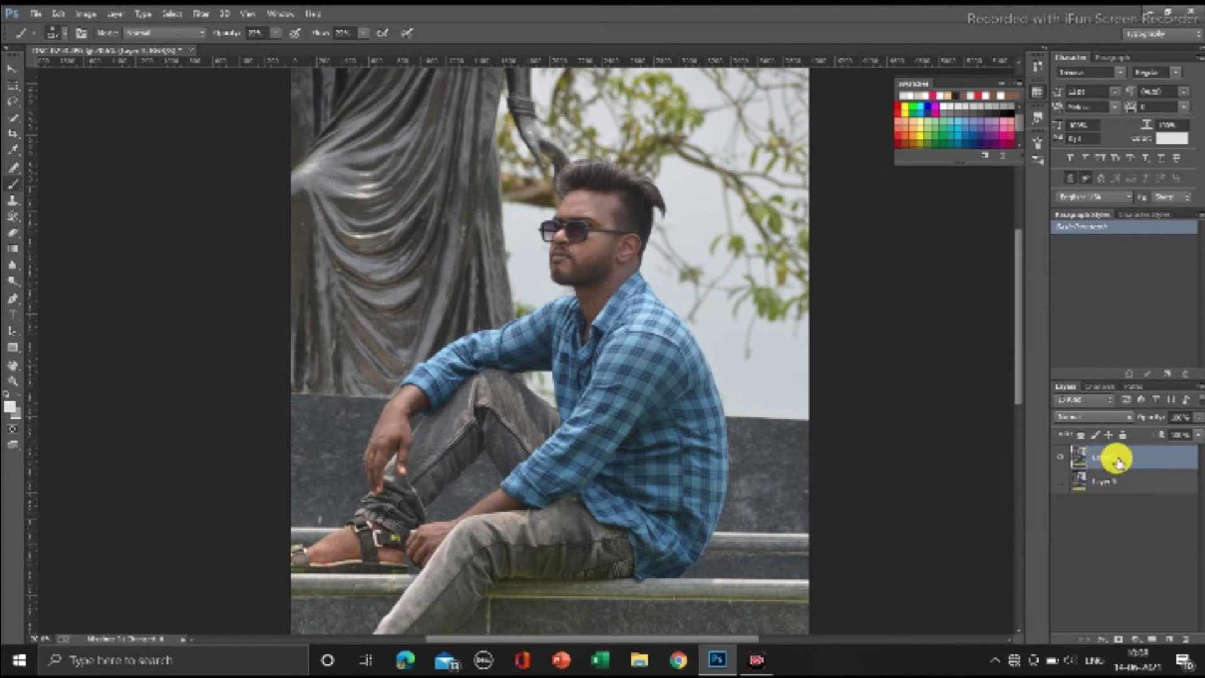
click(1043, 630)
drag(1120, 457, 1167, 639)
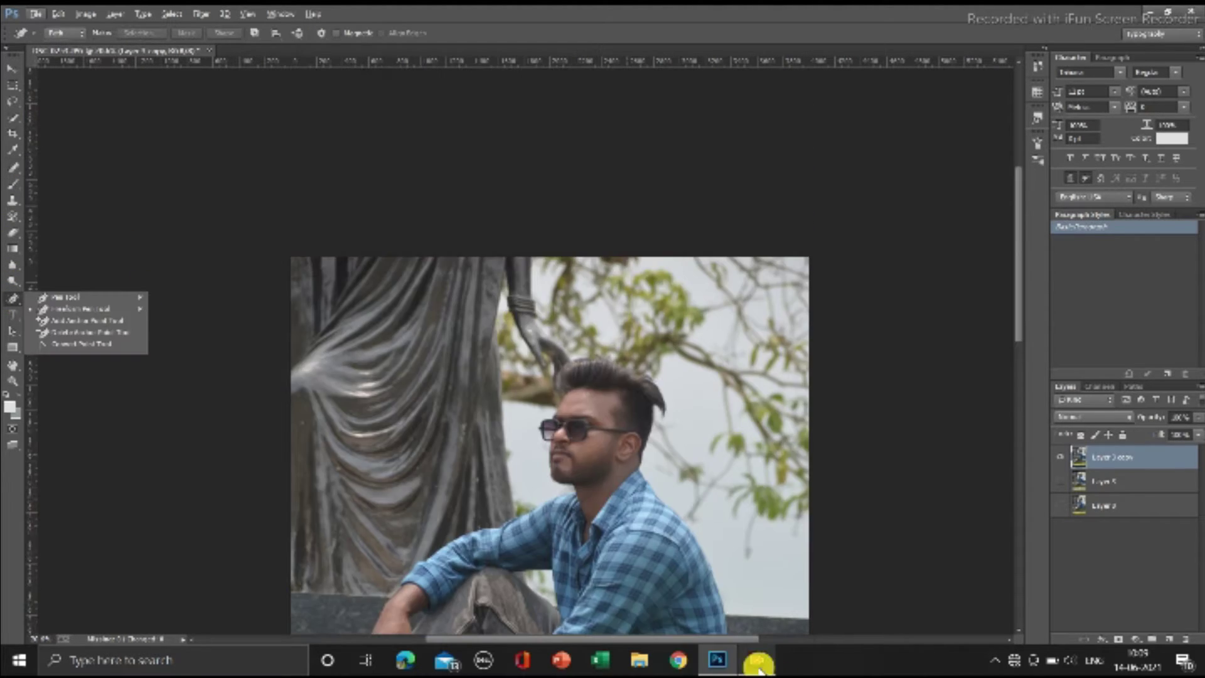
Zoom in, switch to the Pen tool and place the first anchor at the hairline.
scroll(530, 270, up, 2)
scroll(533, 269, up, 2)
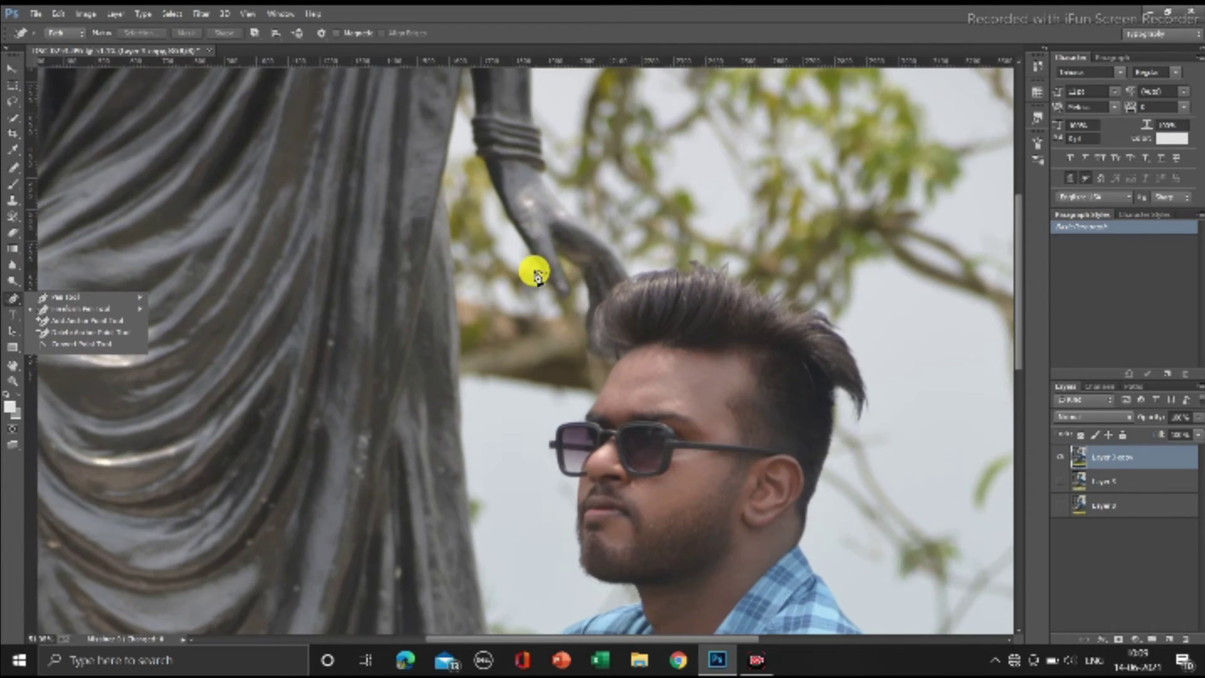
scroll(578, 304, up, 2)
scroll(599, 355, up, 2)
scroll(599, 355, up, 2)
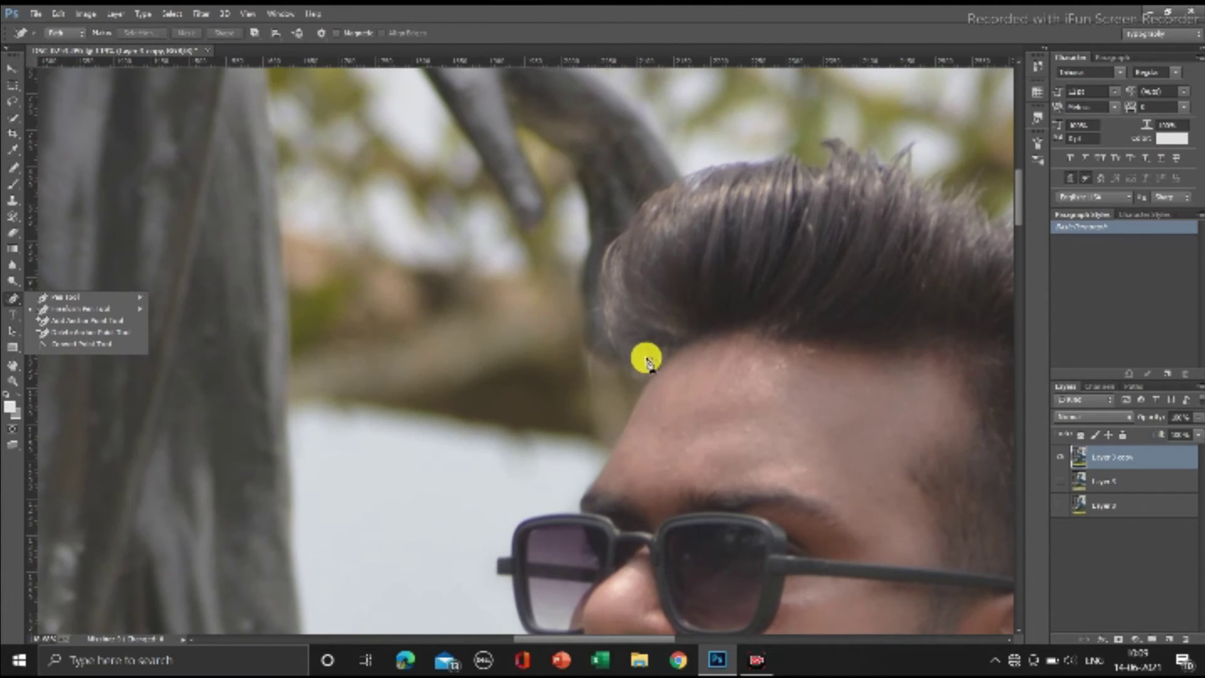
right_click(12, 299)
click(52, 299)
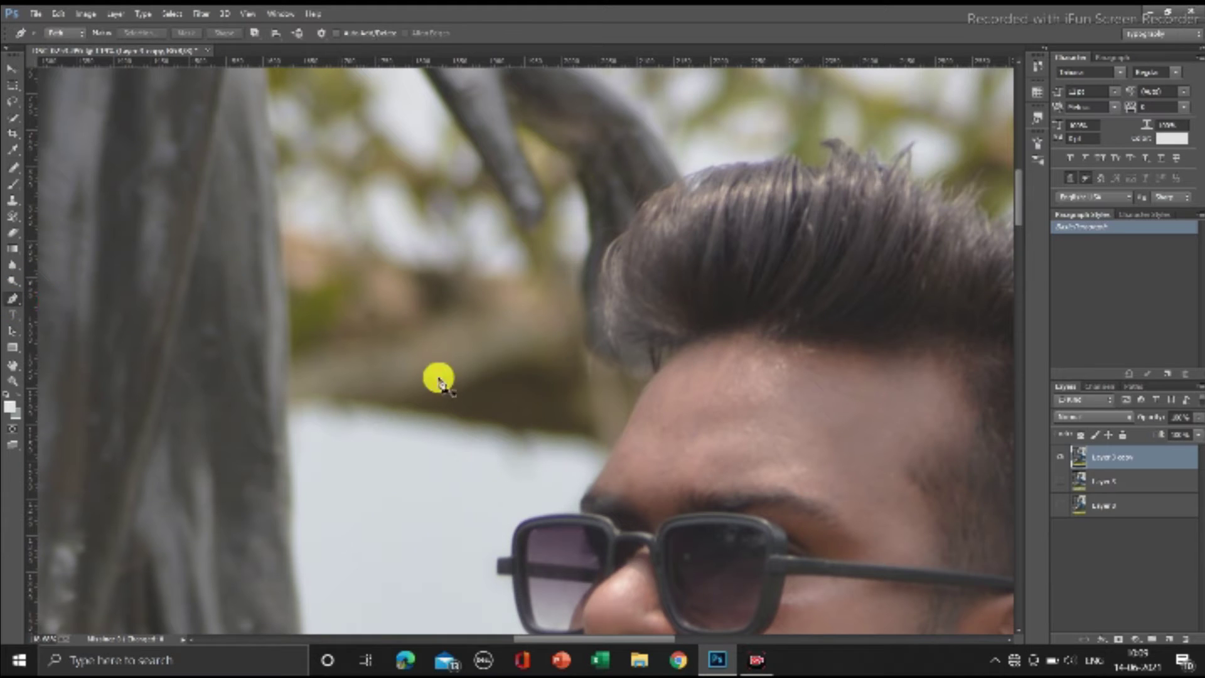
click(622, 361)
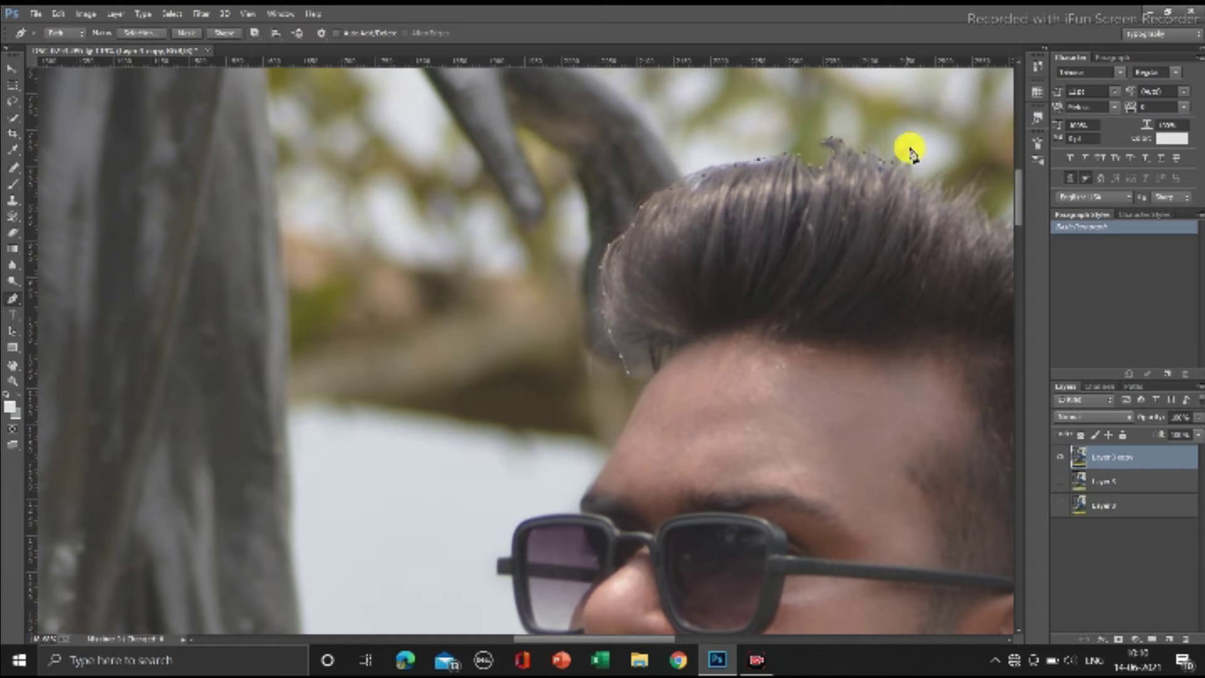
Trace anchors along the shirt shoulder and the jeans' lower edge.
scroll(841, 187, right, 3)
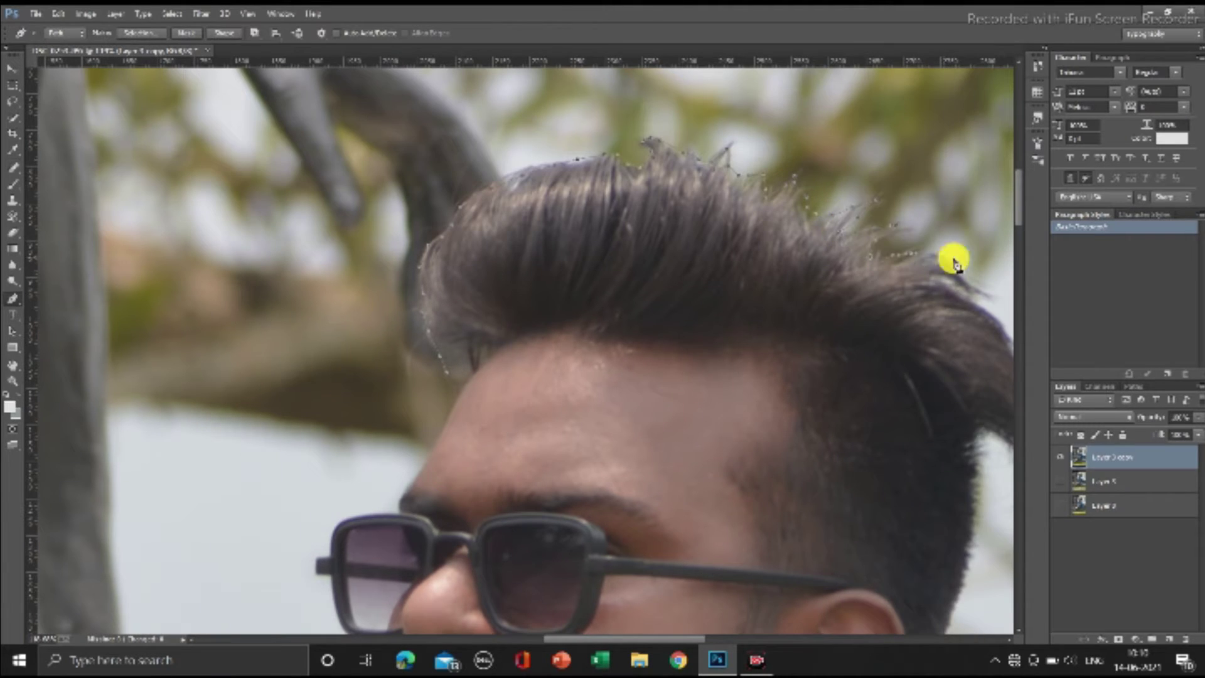
scroll(954, 255, right, 1)
scroll(967, 304, down, 2)
scroll(967, 304, right, 2)
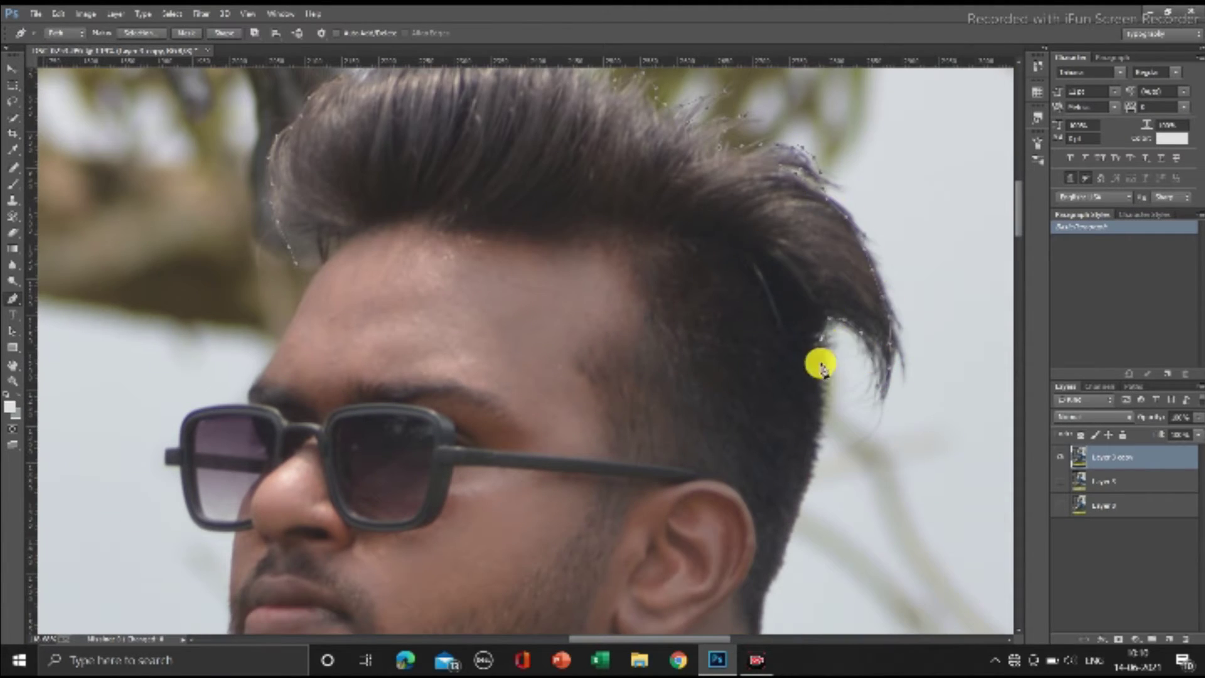
scroll(809, 345, down, 3)
scroll(784, 301, down, 3)
scroll(757, 393, down, 2)
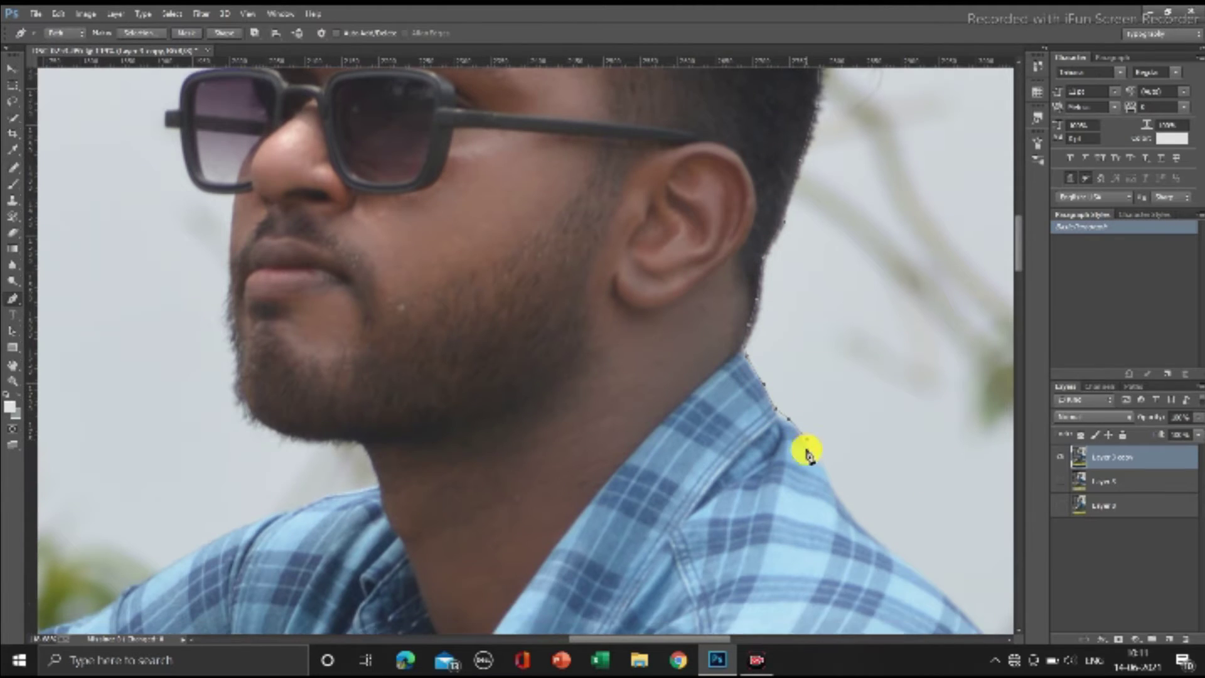
scroll(864, 465, down, 3)
click(932, 376)
scroll(935, 450, down, 2)
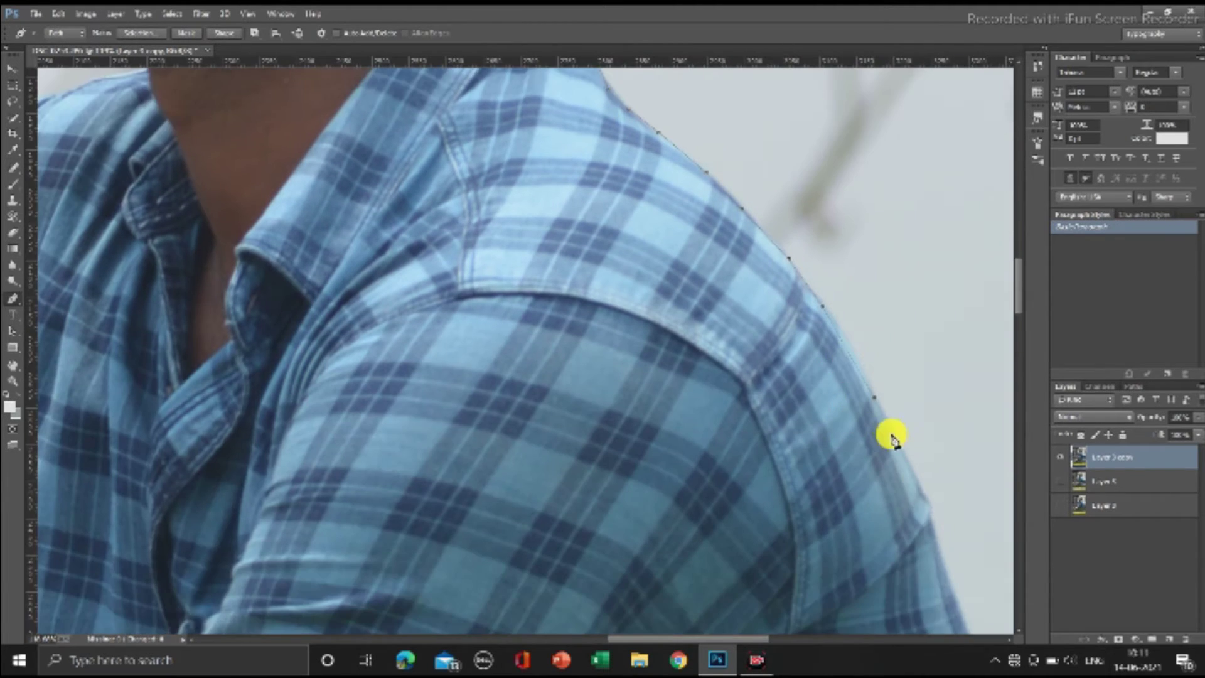
scroll(889, 433, down, 2)
scroll(941, 477, down, 3)
scroll(874, 449, down, 2)
scroll(937, 430, down, 2)
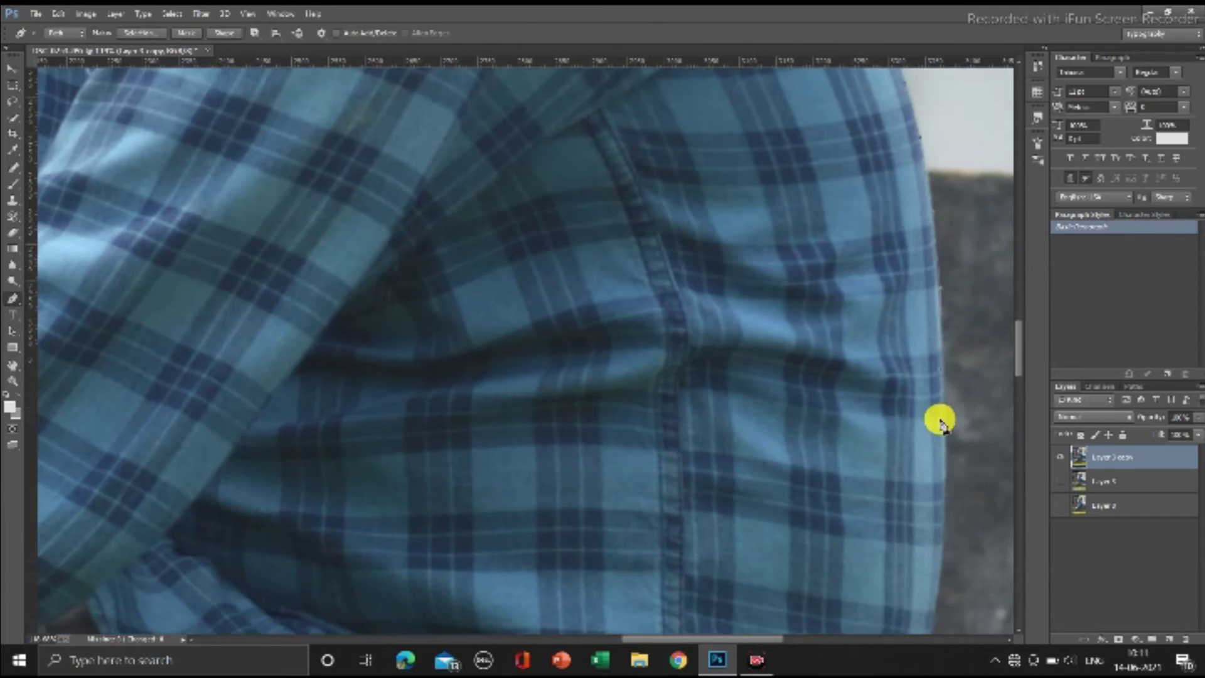
scroll(936, 417, down, 2)
scroll(909, 427, down, 2)
scroll(816, 451, down, 2)
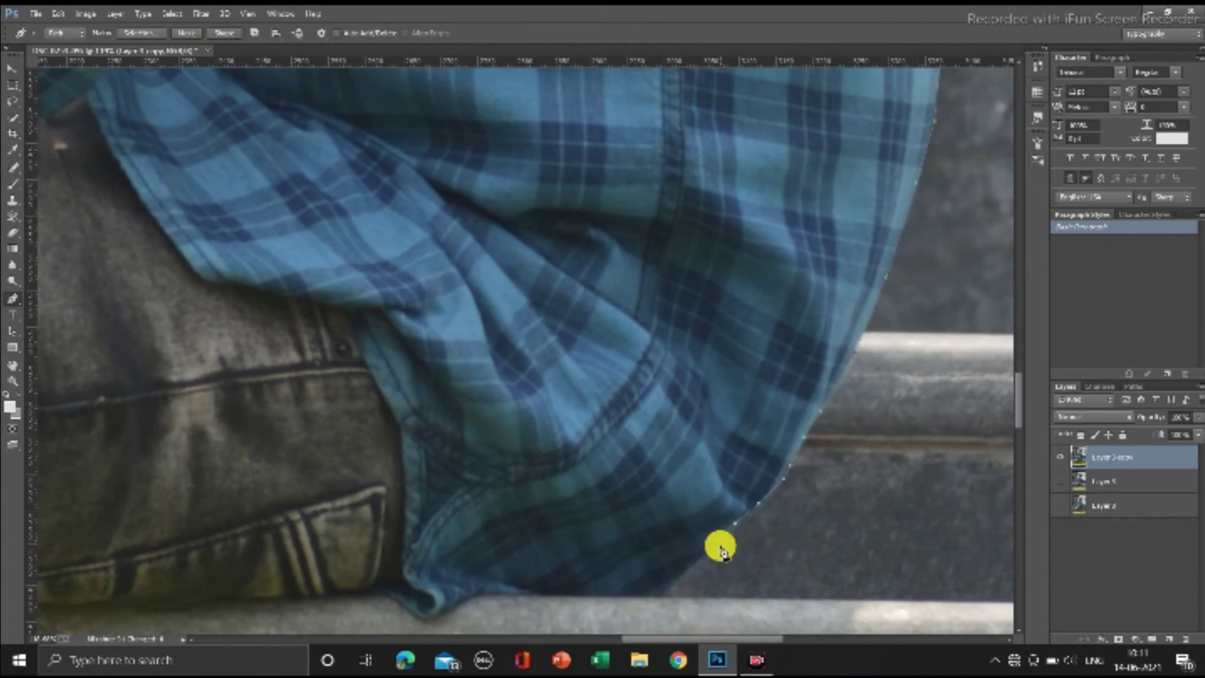
scroll(628, 514, down, 3)
click(344, 466)
click(275, 467)
click(172, 477)
click(95, 478)
Continue the path down the trouser leg to the cuff and the sandal's ankle strap.
scroll(102, 469, left, 5)
scroll(100, 469, left, 5)
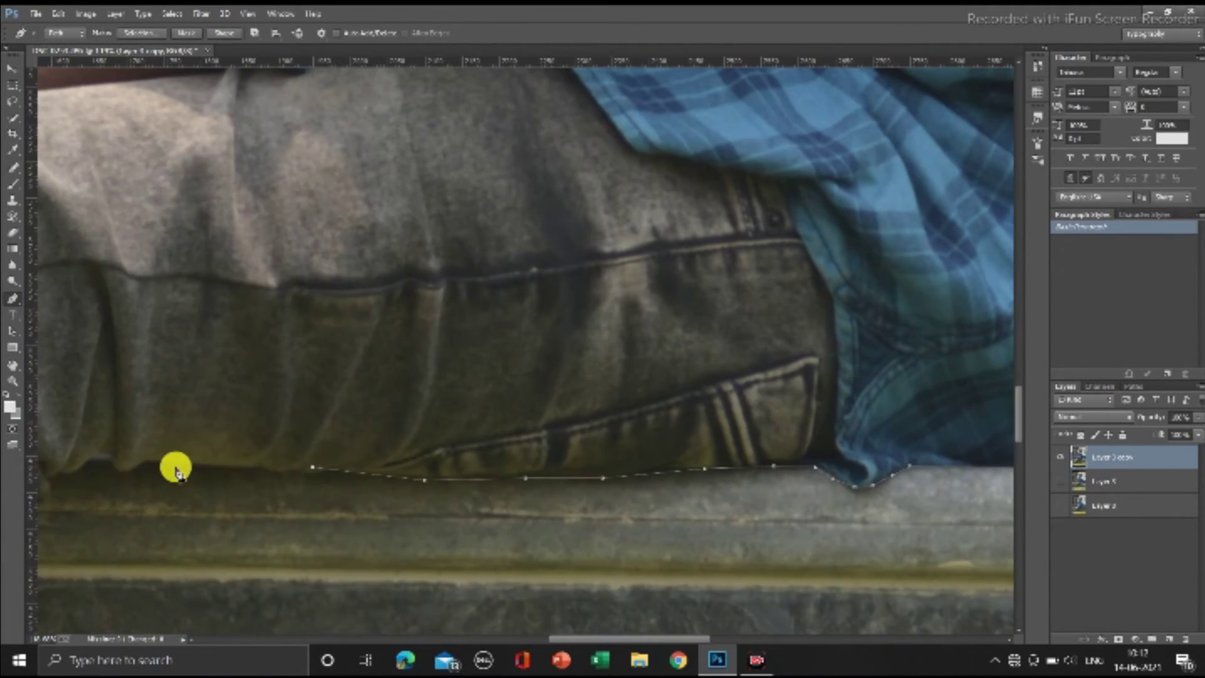
scroll(174, 464, left, 5)
click(237, 496)
scroll(237, 502, down, 3)
click(325, 433)
scroll(312, 452, down, 3)
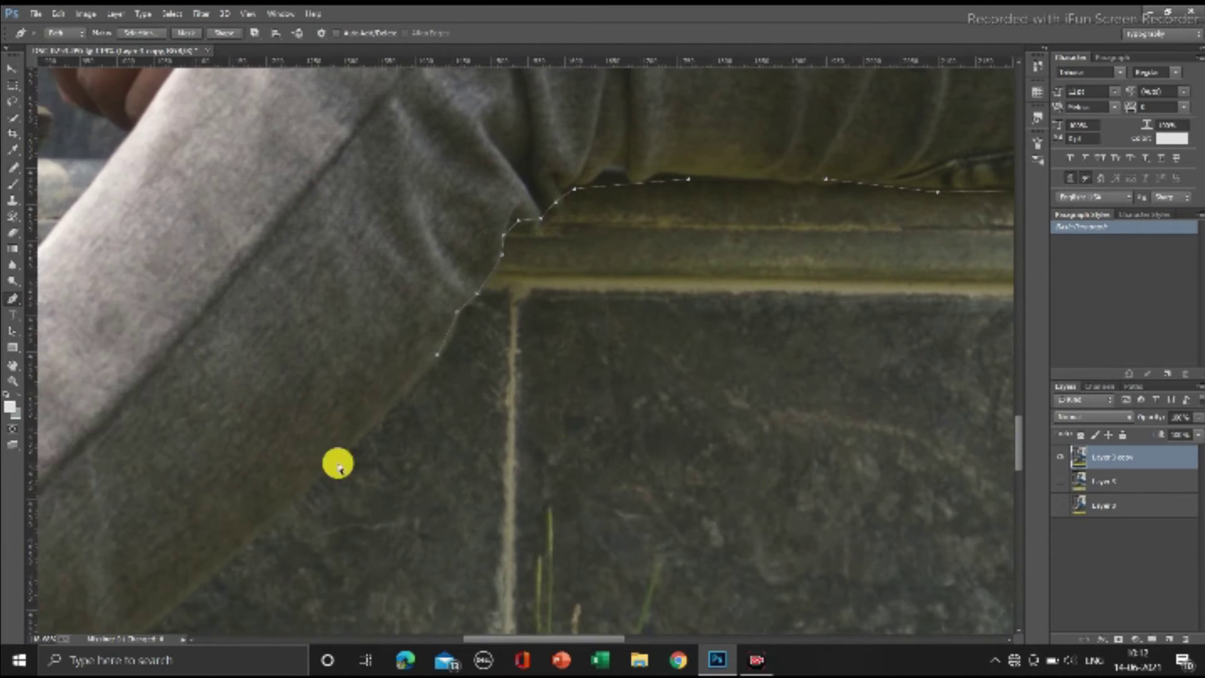
click(336, 462)
scroll(323, 551, down, 3)
click(403, 530)
scroll(439, 502, down, 3)
scroll(486, 463, down, 3)
click(491, 390)
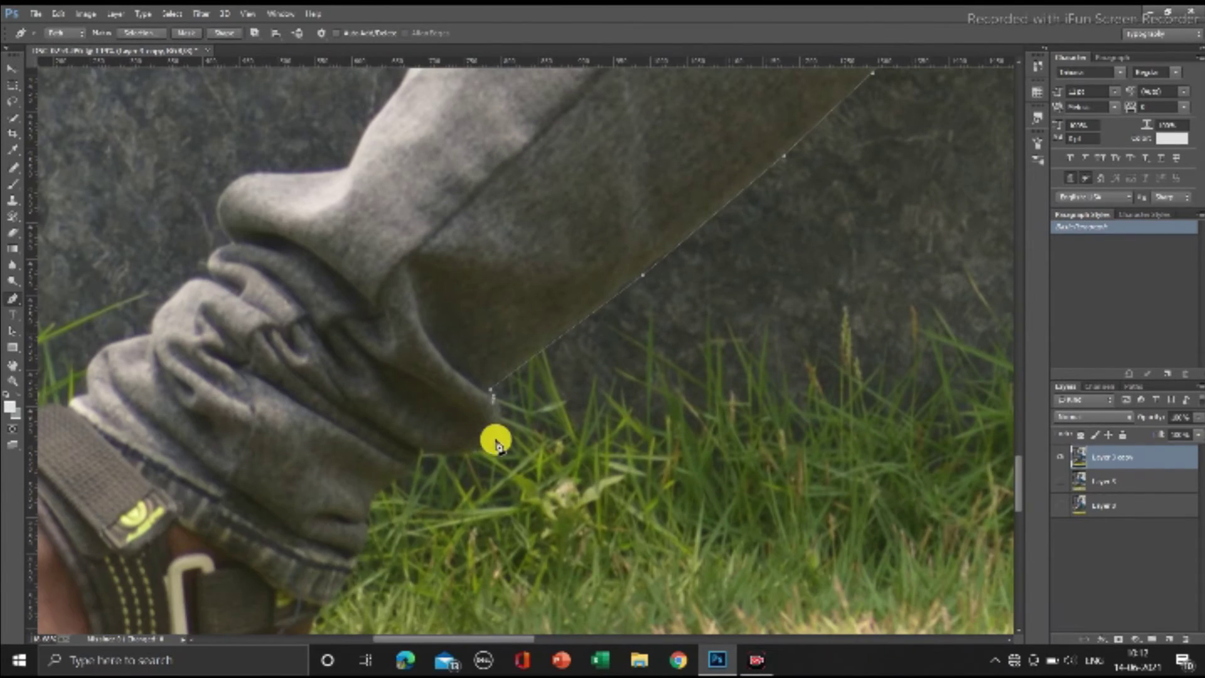
scroll(327, 595, left, 5)
scroll(328, 595, down, 3)
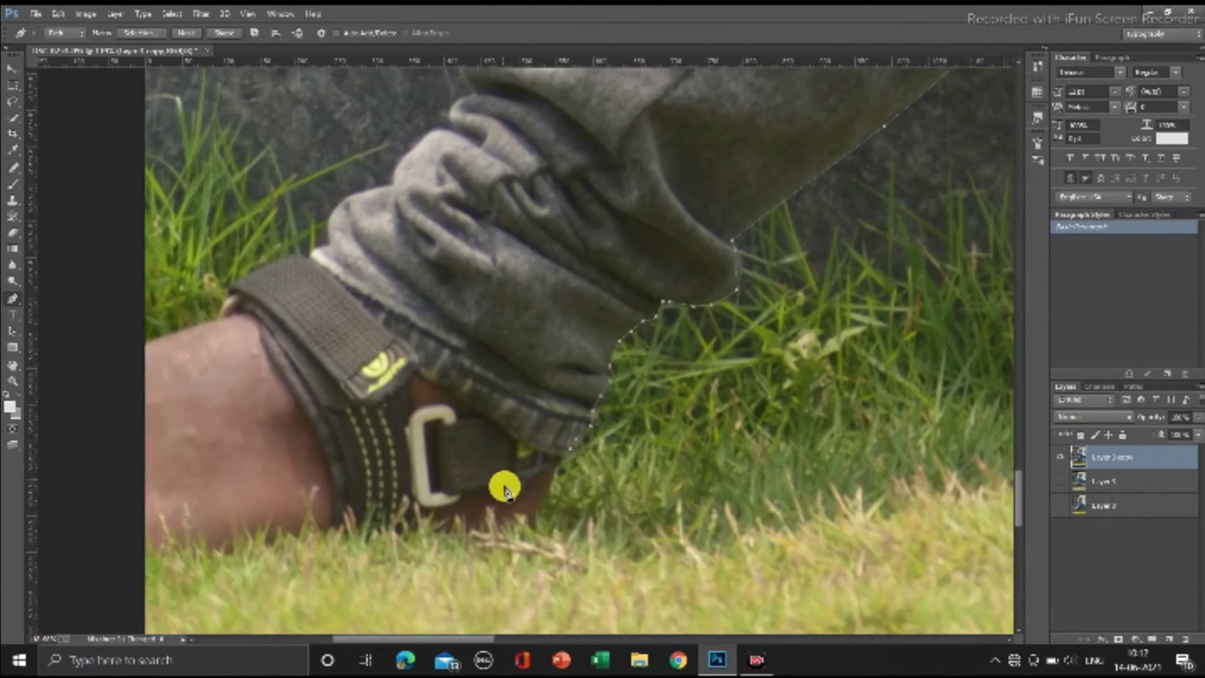
click(128, 557)
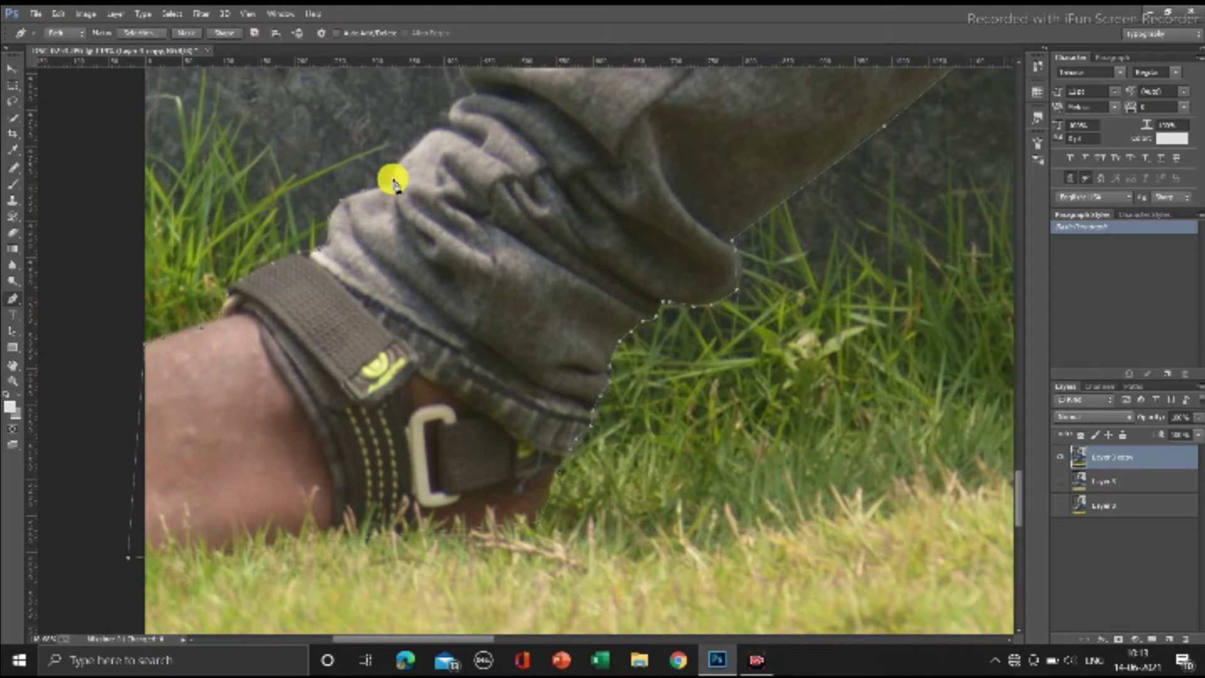
Pan and zoom back up along the figure from the sandal toward the head.
scroll(450, 115, up, 2)
scroll(456, 275, up, 3)
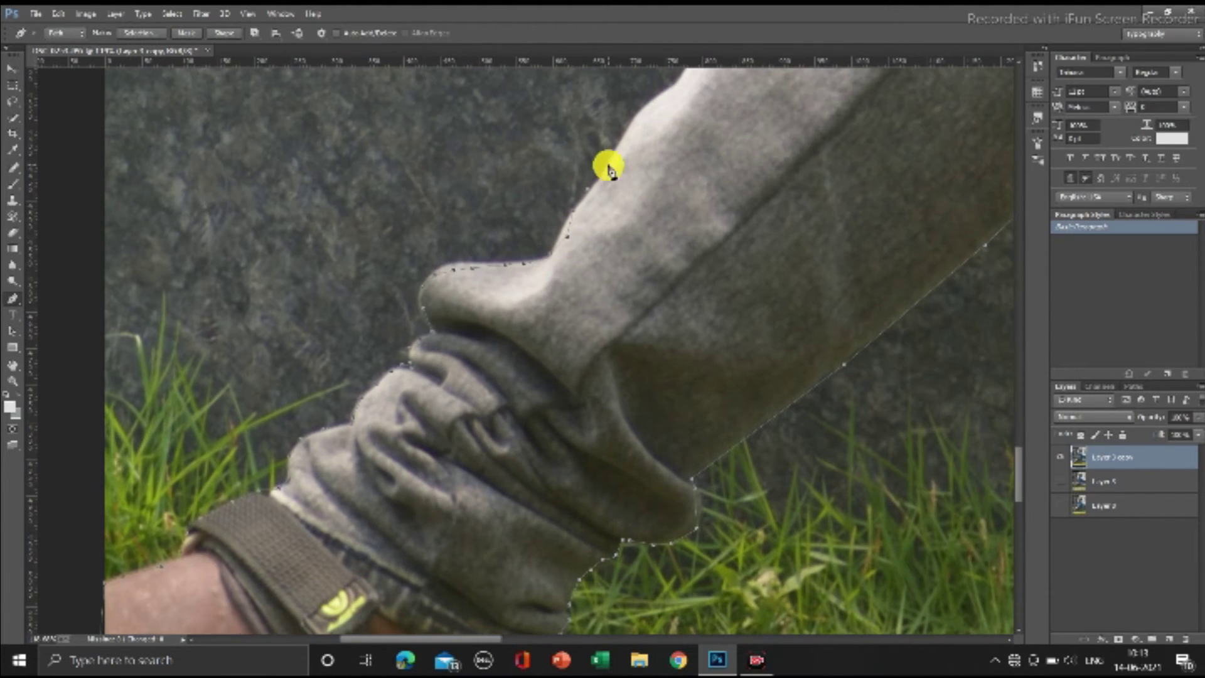
scroll(609, 167, up, 4)
scroll(453, 349, right, 3)
scroll(581, 196, down, 3)
scroll(739, 499, up, 3)
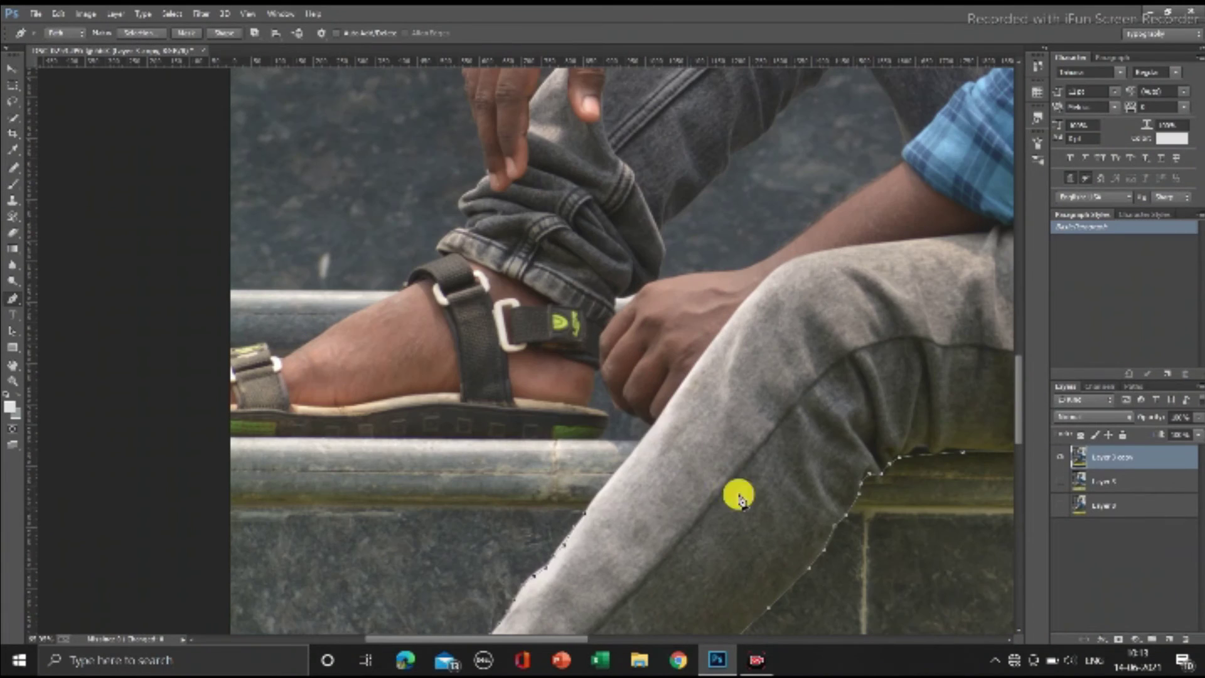
scroll(629, 419, up, 3)
scroll(574, 288, down, 2)
scroll(627, 177, up, 1)
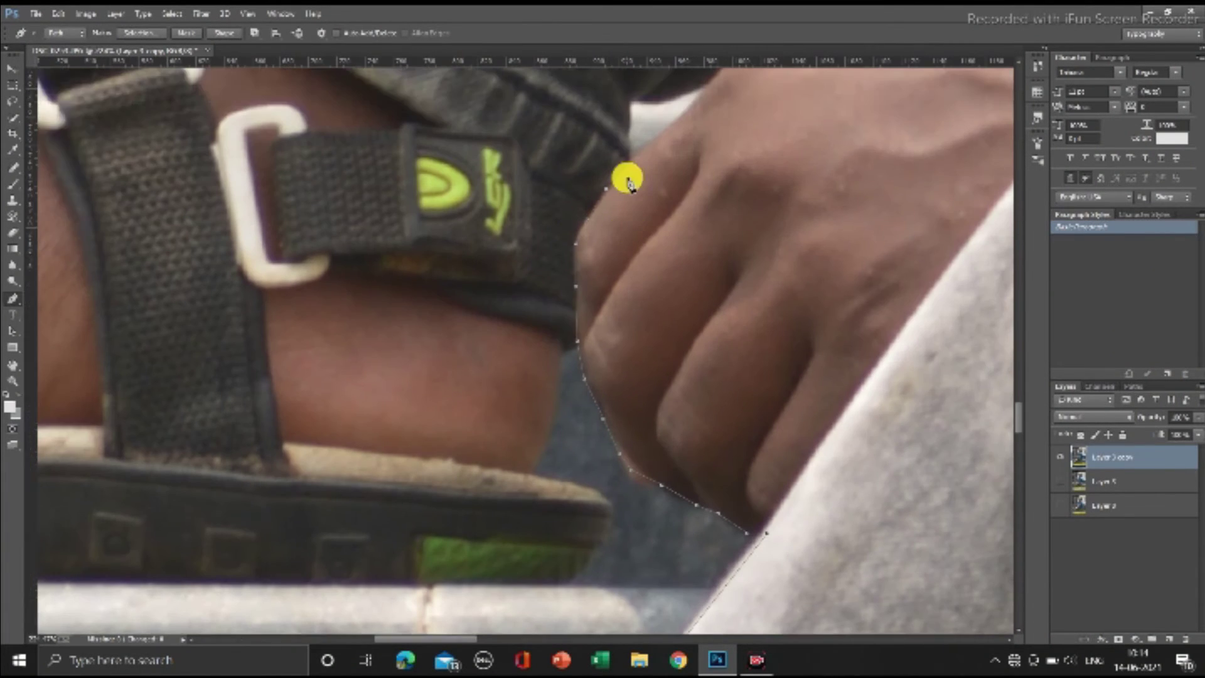
scroll(590, 310, up, 2)
scroll(772, 187, right, 3)
scroll(841, 169, right, 3)
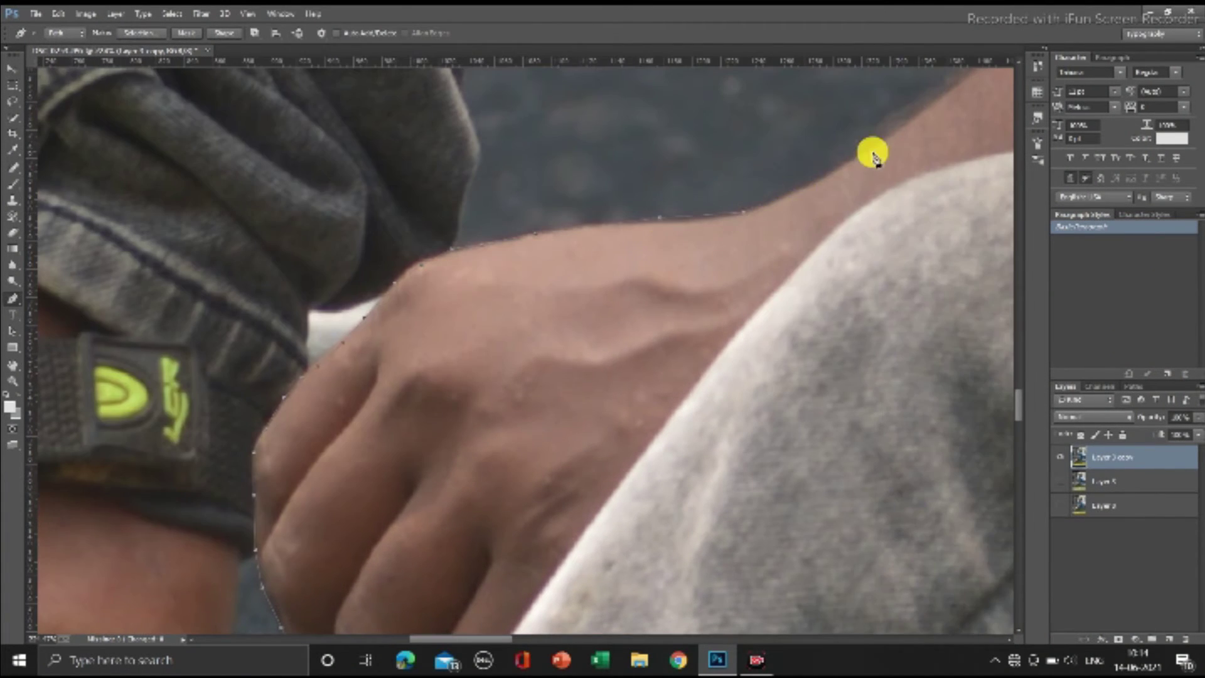
scroll(785, 226, up, 2)
scroll(995, 169, up, 2)
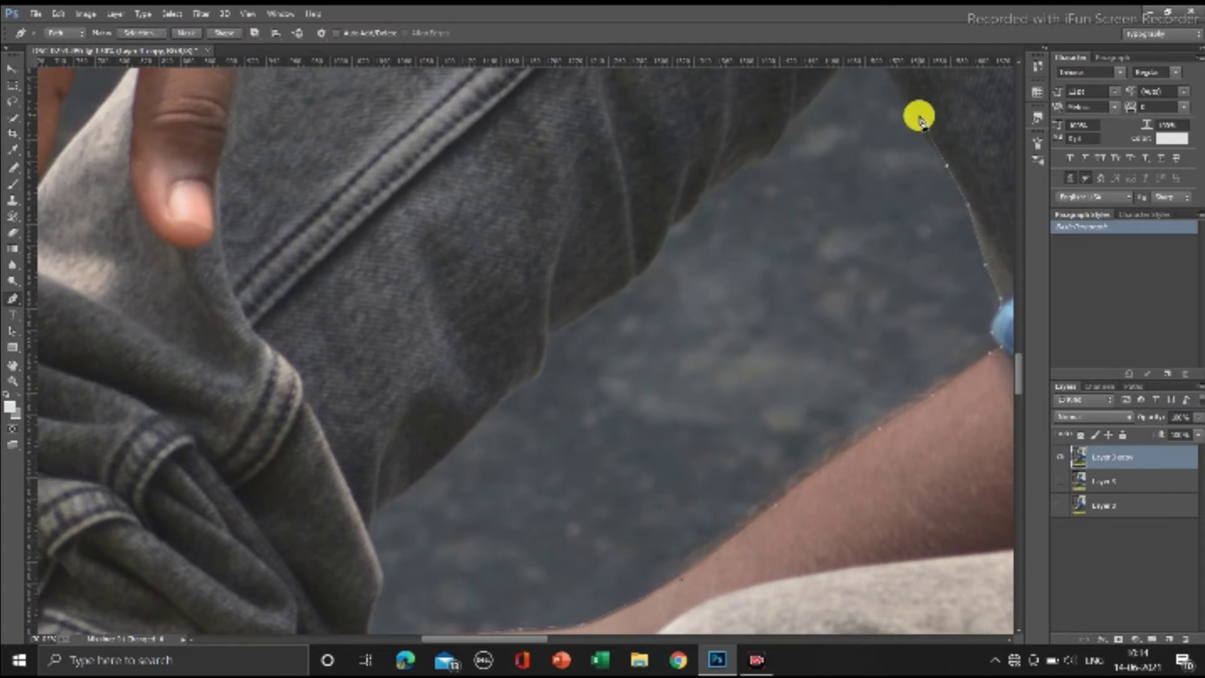
scroll(917, 113, up, 1)
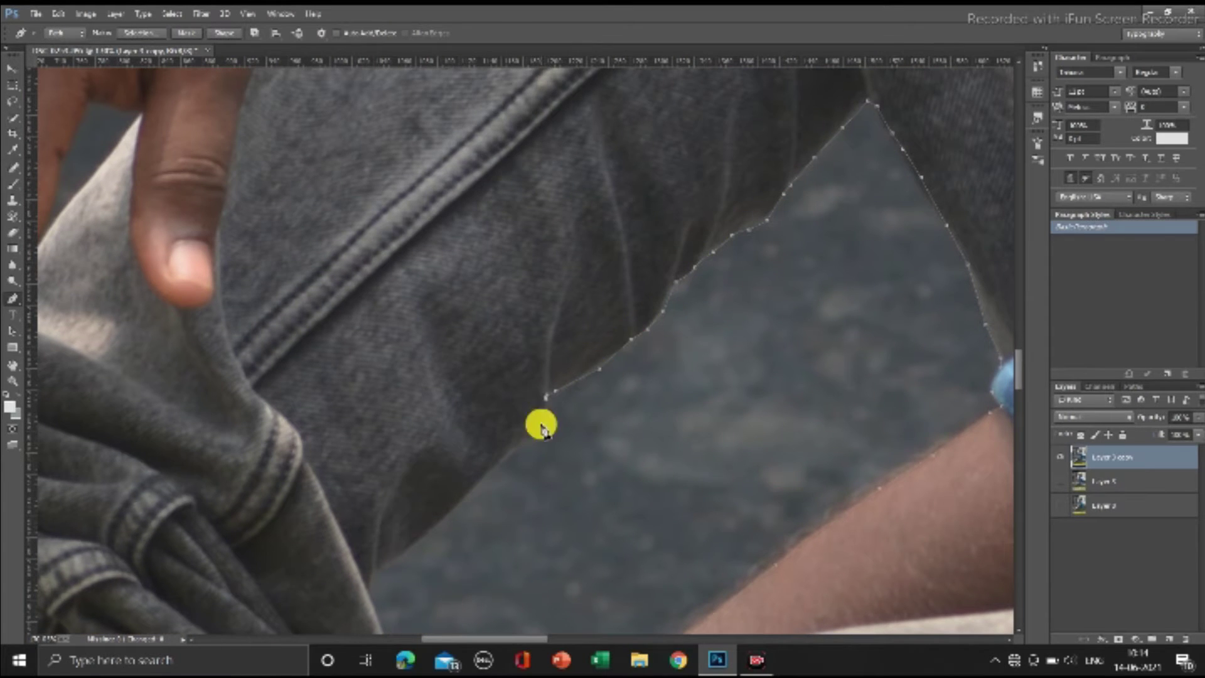
scroll(433, 531, down, 2)
scroll(470, 515, left, 3)
scroll(472, 516, down, 2)
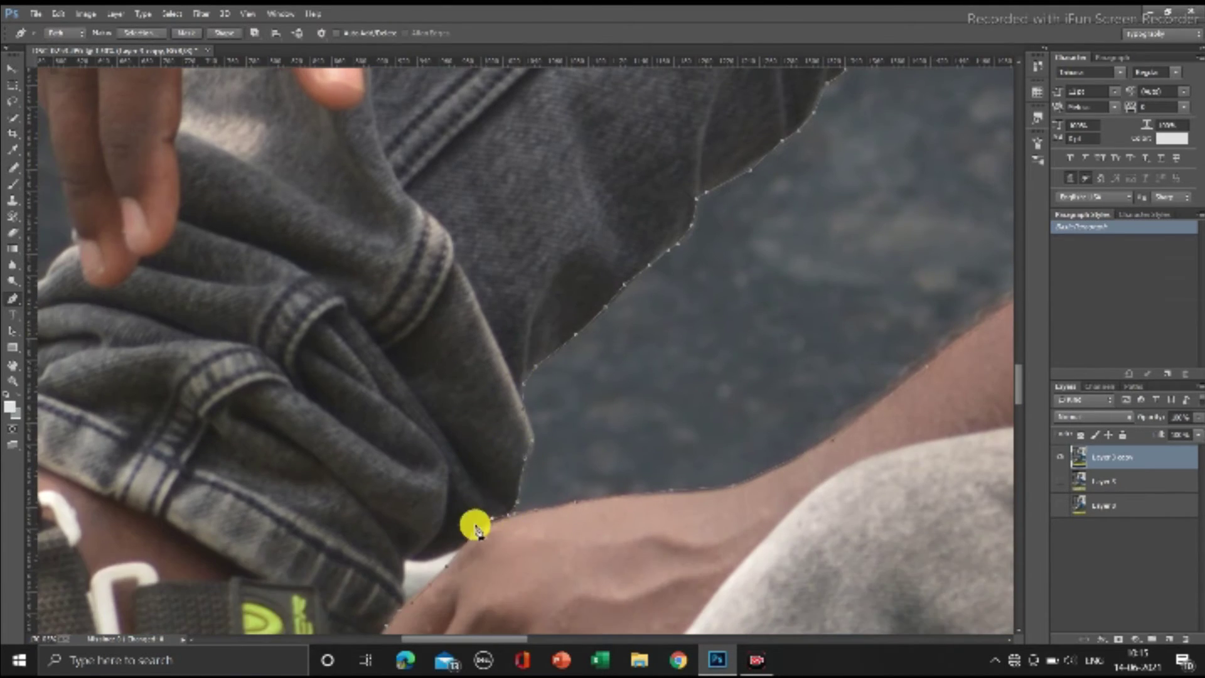
scroll(382, 503, down, 2)
scroll(358, 476, down, 3)
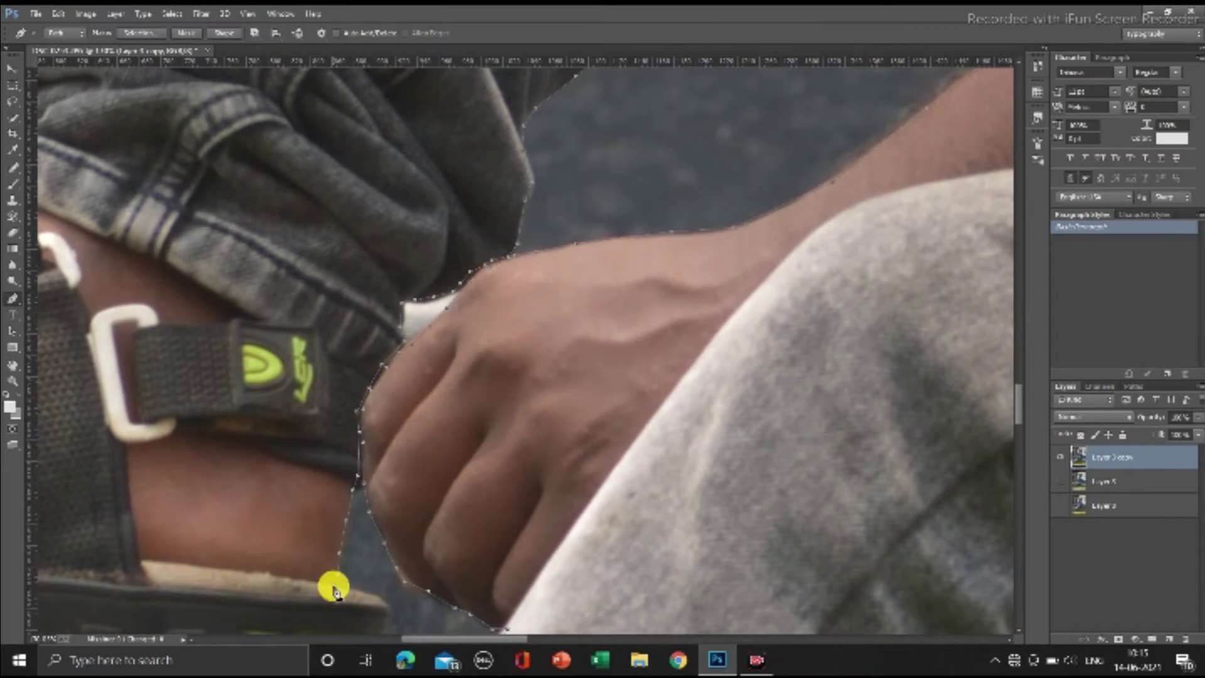
scroll(358, 580, down, 1)
scroll(97, 583, left, 5)
scroll(104, 584, left, 4)
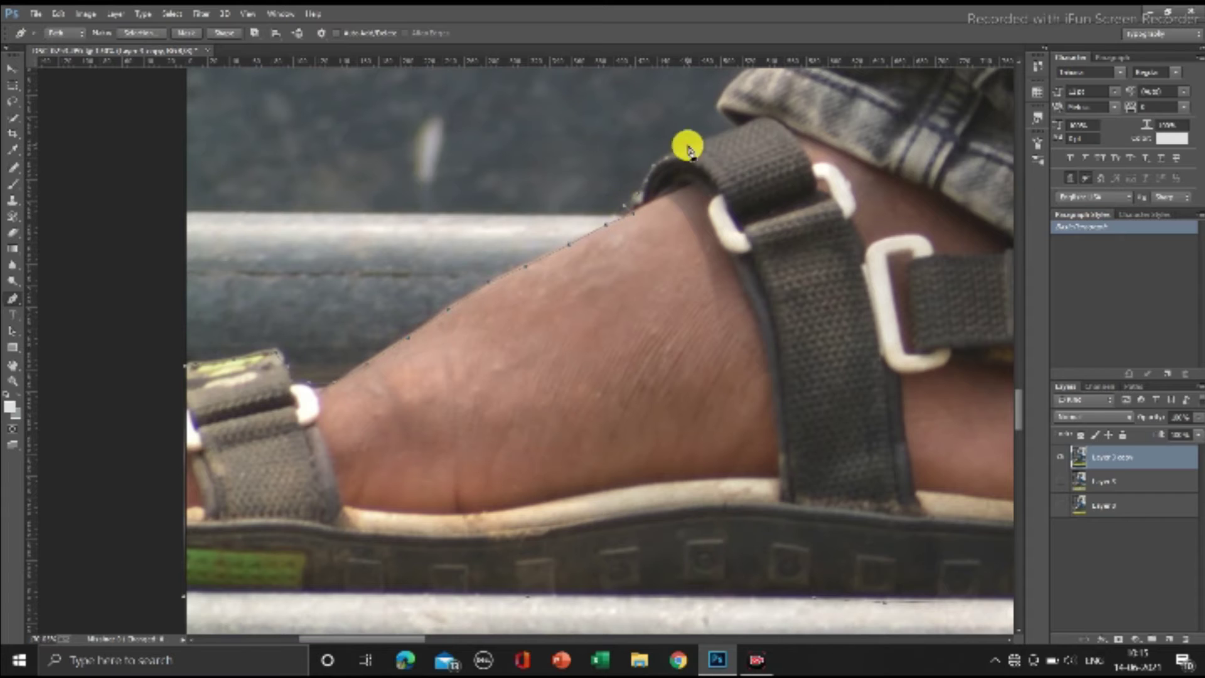
scroll(716, 107, up, 1)
scroll(627, 163, up, 2)
scroll(532, 215, right, 2)
scroll(565, 175, right, 1)
scroll(565, 257, down, 2)
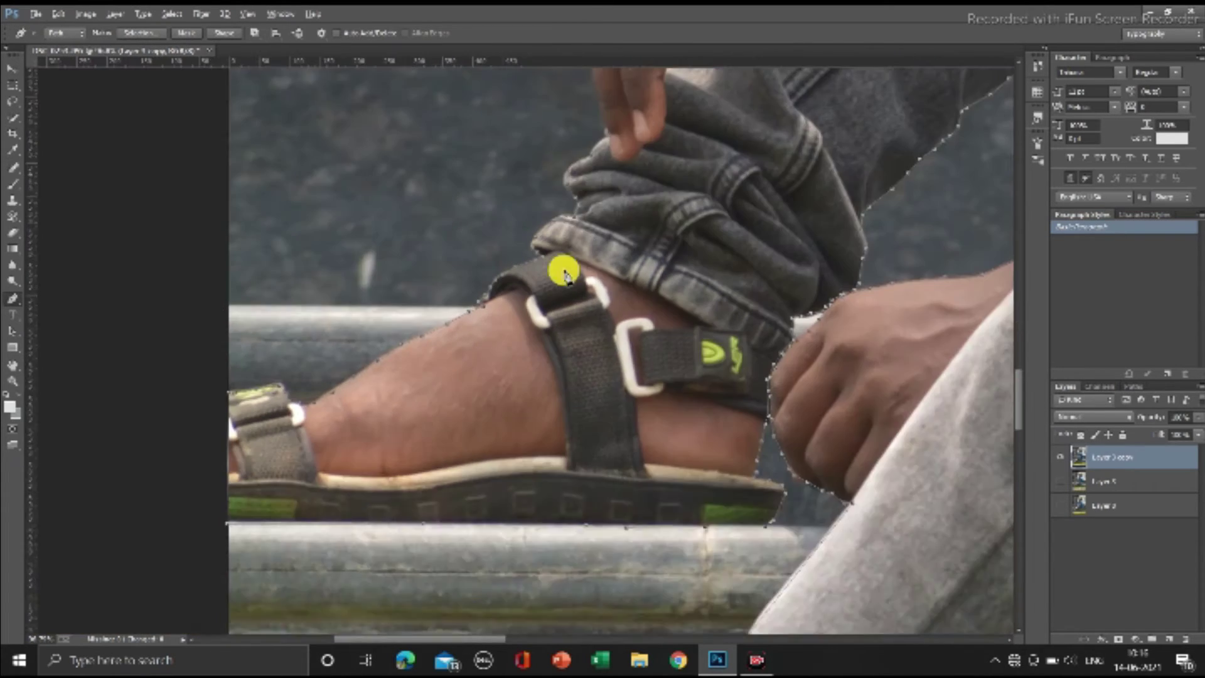
scroll(414, 295, up, 3)
scroll(477, 433, up, 2)
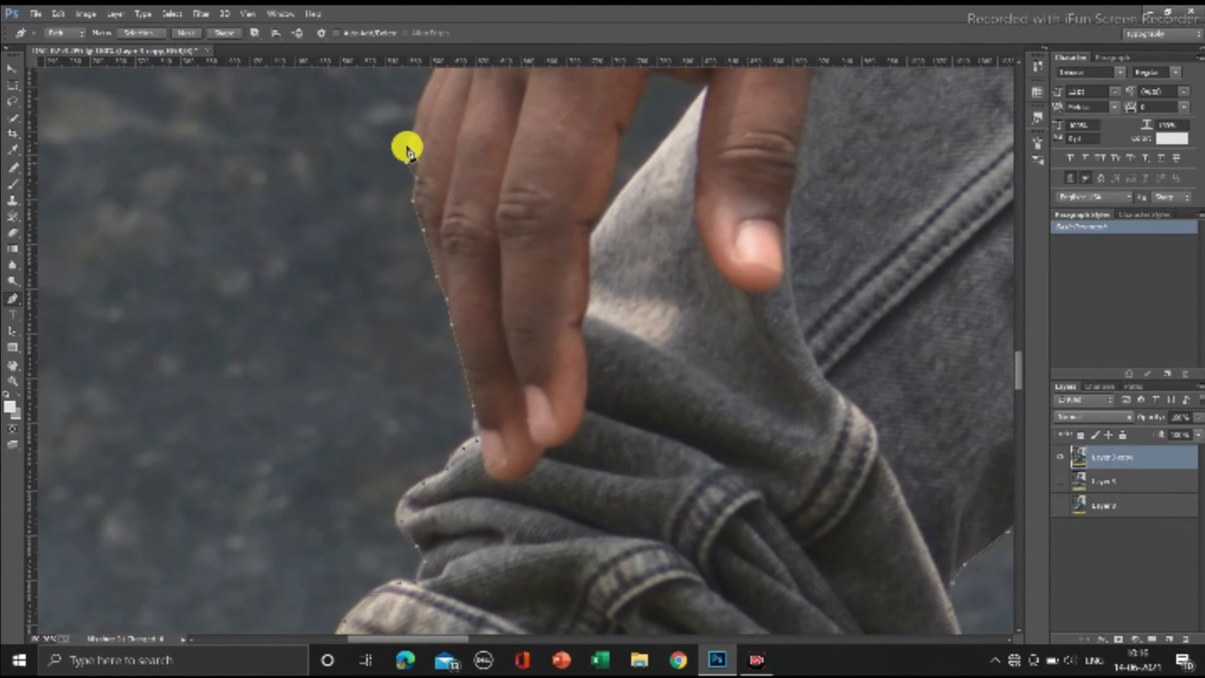
scroll(421, 176, up, 2)
scroll(477, 179, up, 1)
scroll(565, 157, up, 1)
scroll(588, 261, down, 3)
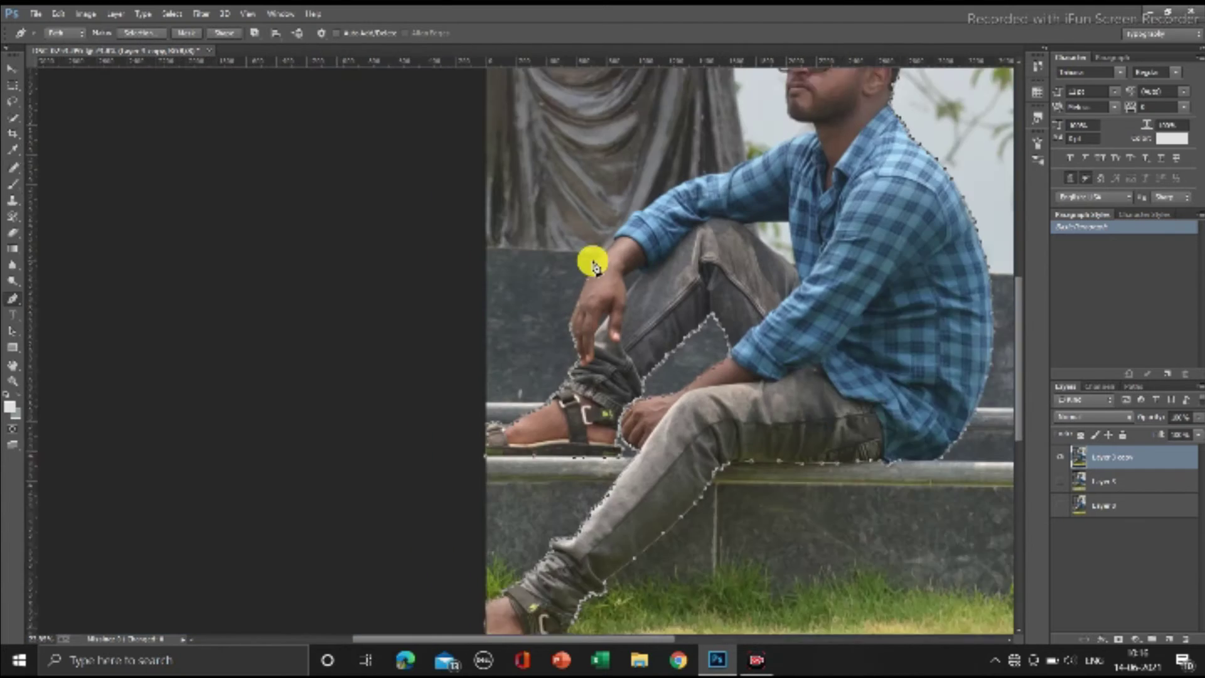
scroll(546, 271, up, 1)
scroll(500, 368, up, 3)
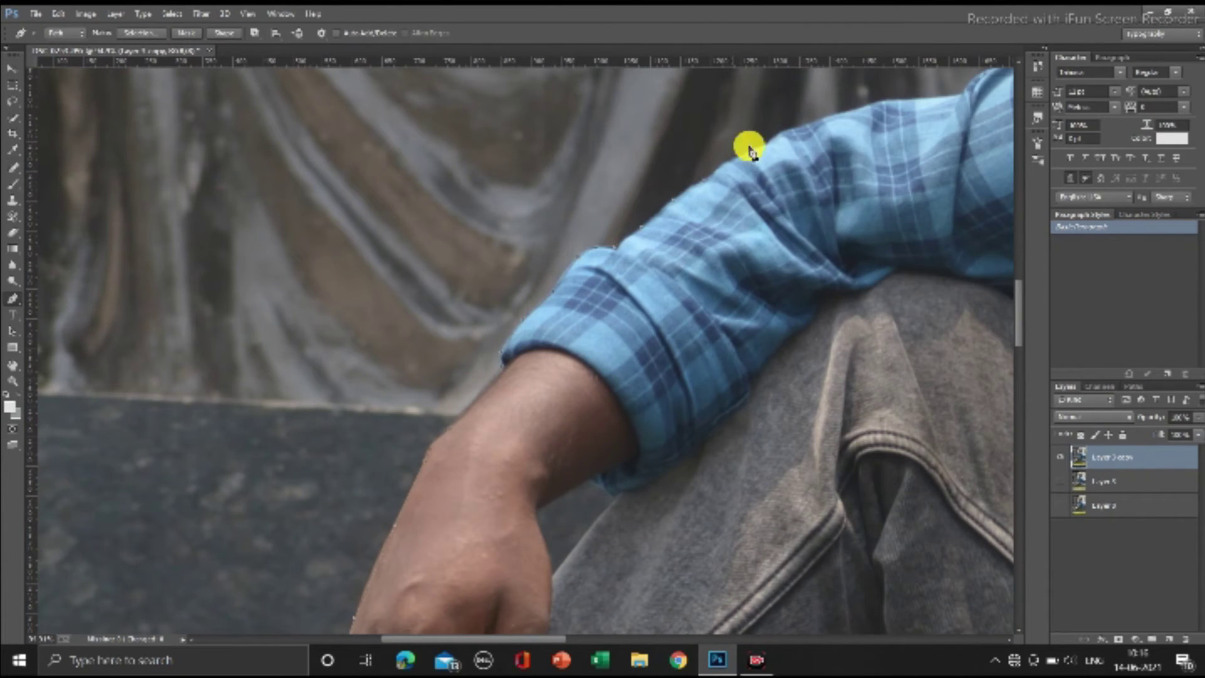
scroll(910, 107, up, 1)
scroll(697, 295, up, 1)
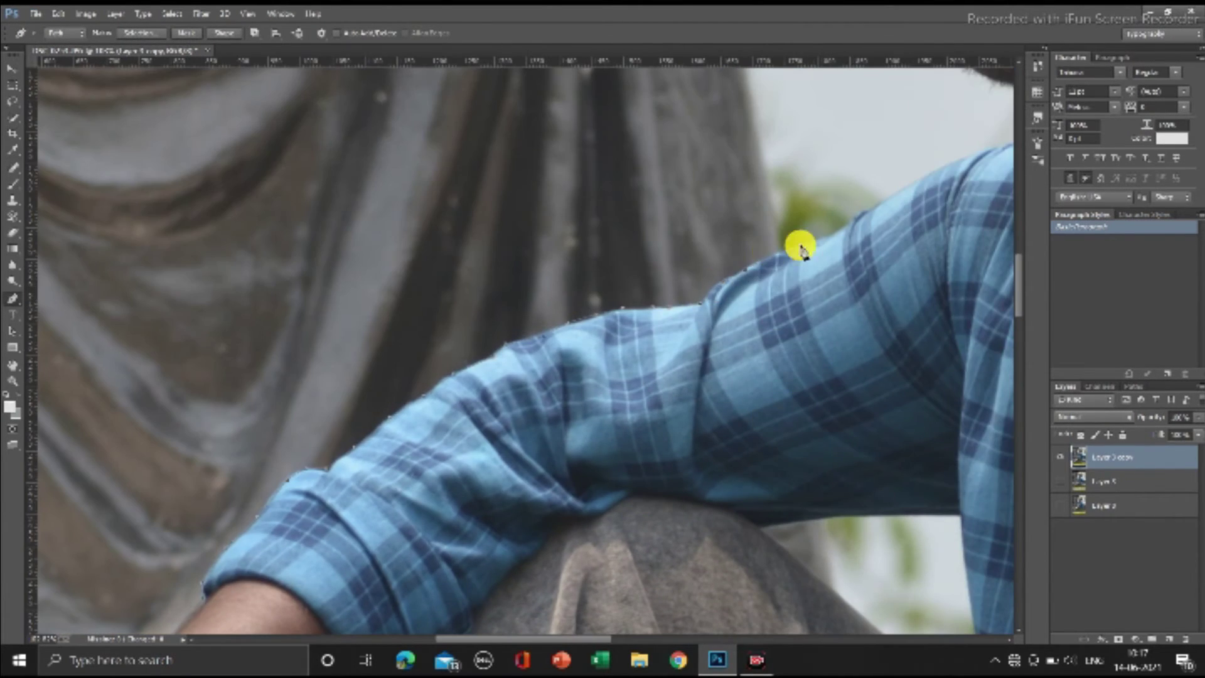
Bring the face and collar into view to close the outline at the hair.
mouse_move(947, 170)
mouse_down()
mouse_move(995, 148)
mouse_move(812, 189)
mouse_move(808, 236)
mouse_up()
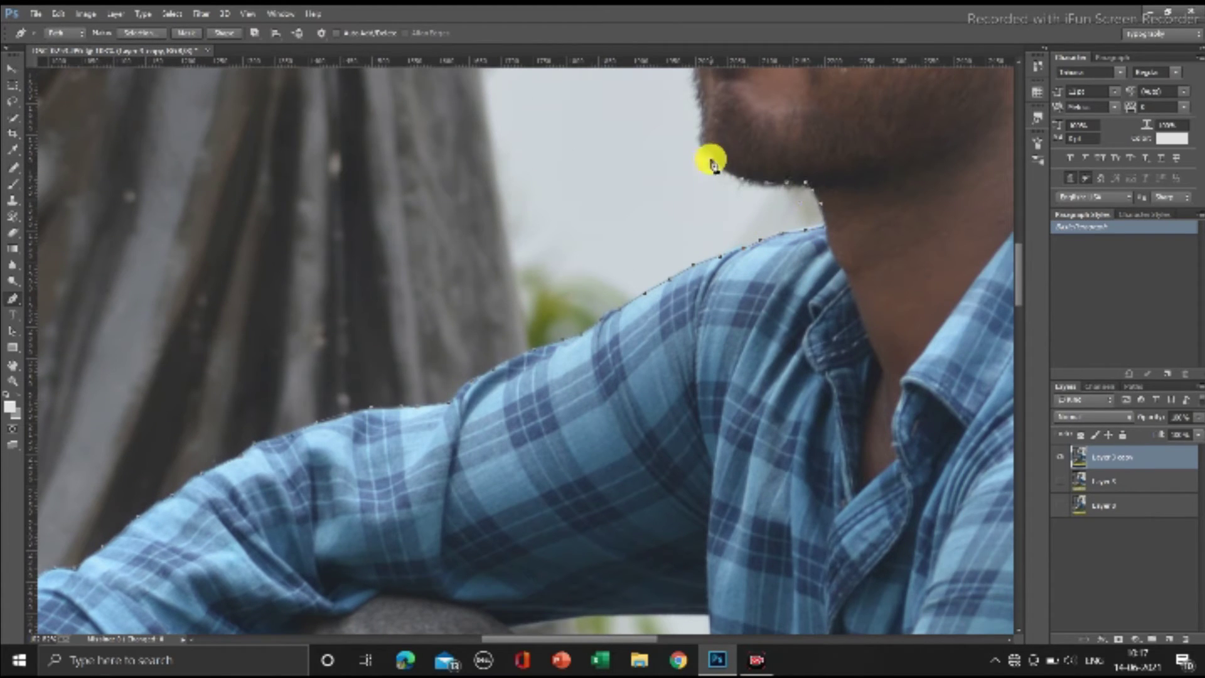
scroll(711, 162, up, 2)
scroll(696, 176, up, 2)
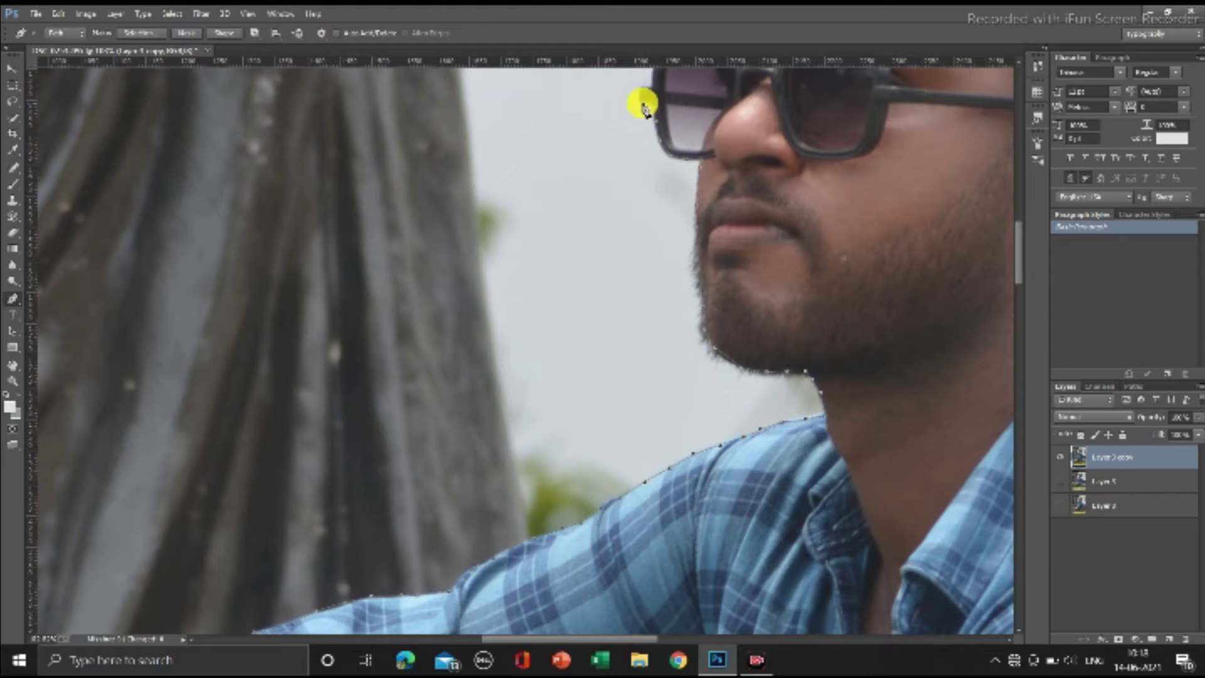
scroll(653, 144, up, 2)
scroll(753, 165, up, 2)
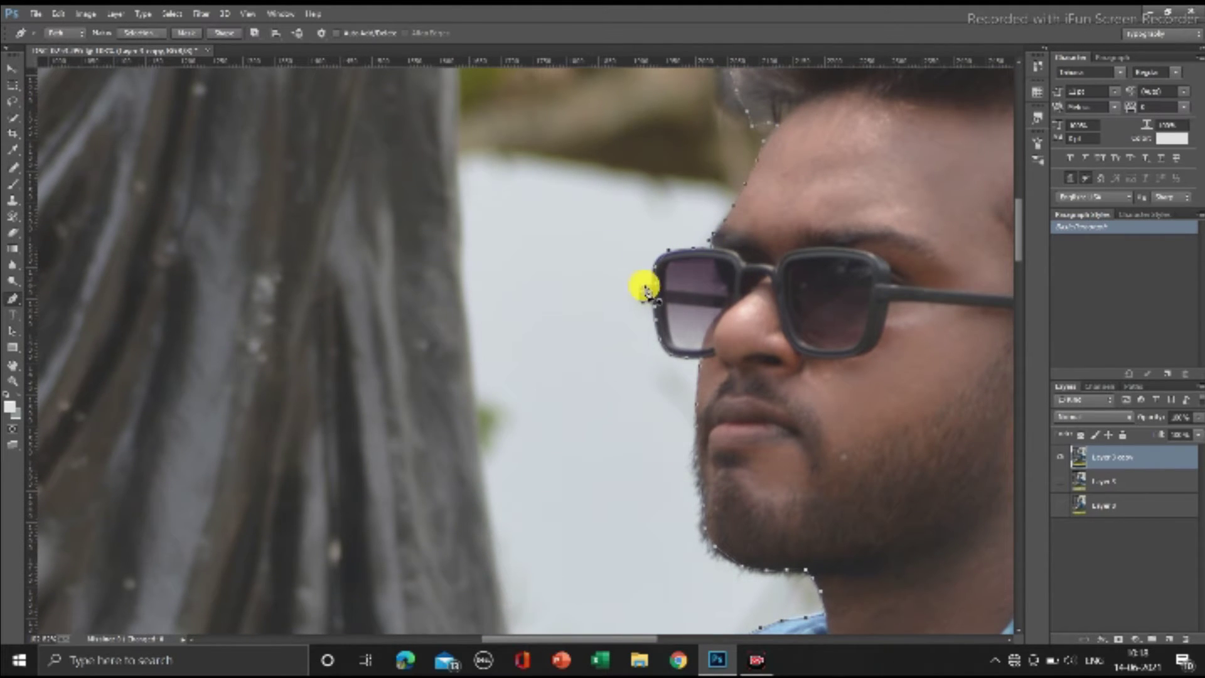
scroll(645, 282, right, 5)
scroll(637, 295, down, 2)
Convert the traced path into a selection with Make Selection and hide the path.
scroll(637, 292, down, 3)
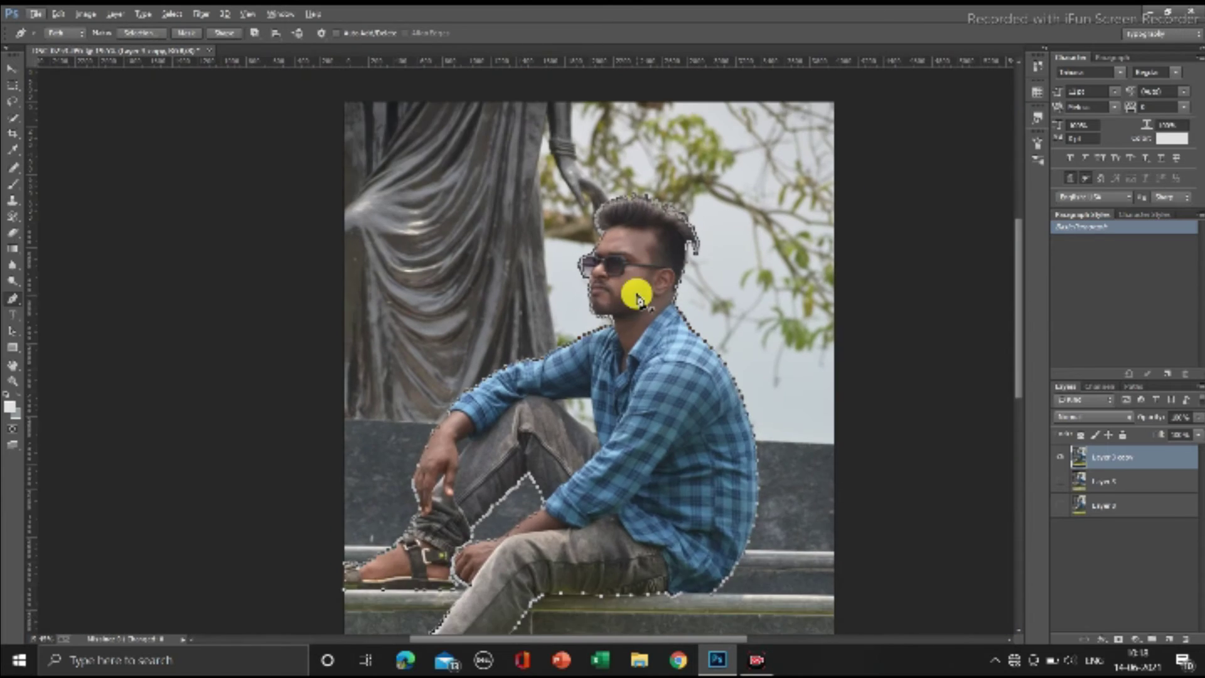
scroll(635, 295, down, 3)
right_click(634, 296)
click(685, 389)
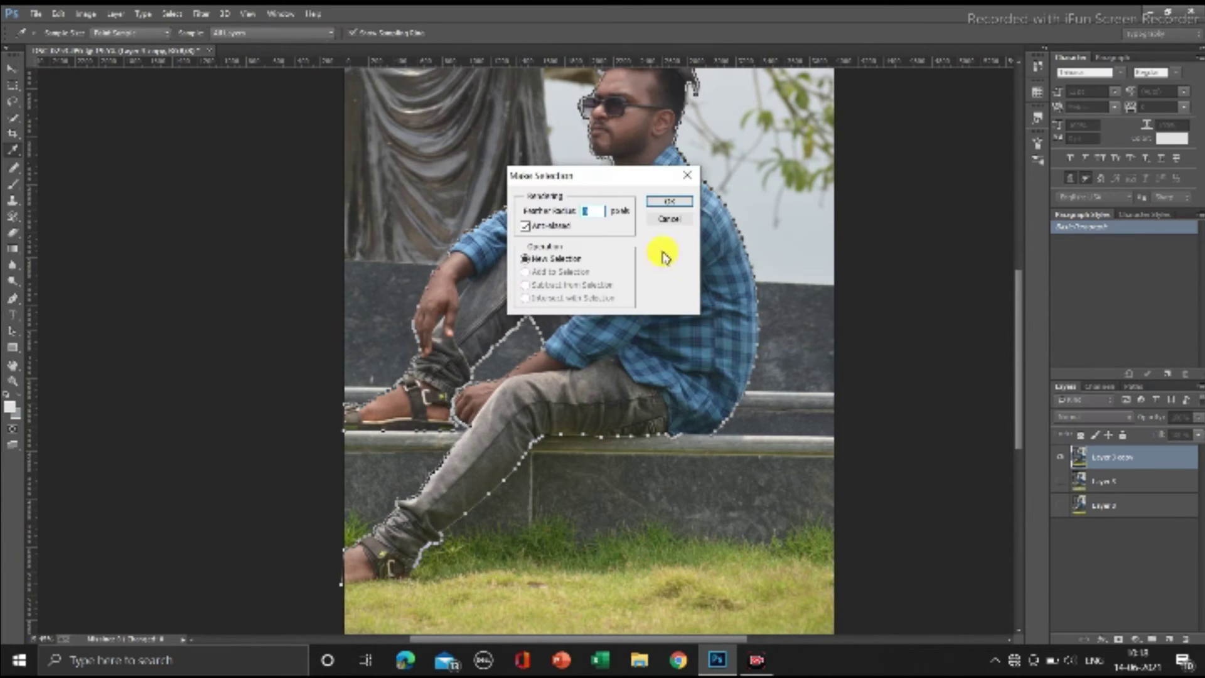
click(666, 196)
key(Escape)
Show the selection outline around the man with Ctrl+Enter.
scroll(711, 359, up, 1)
scroll(711, 358, up, 1)
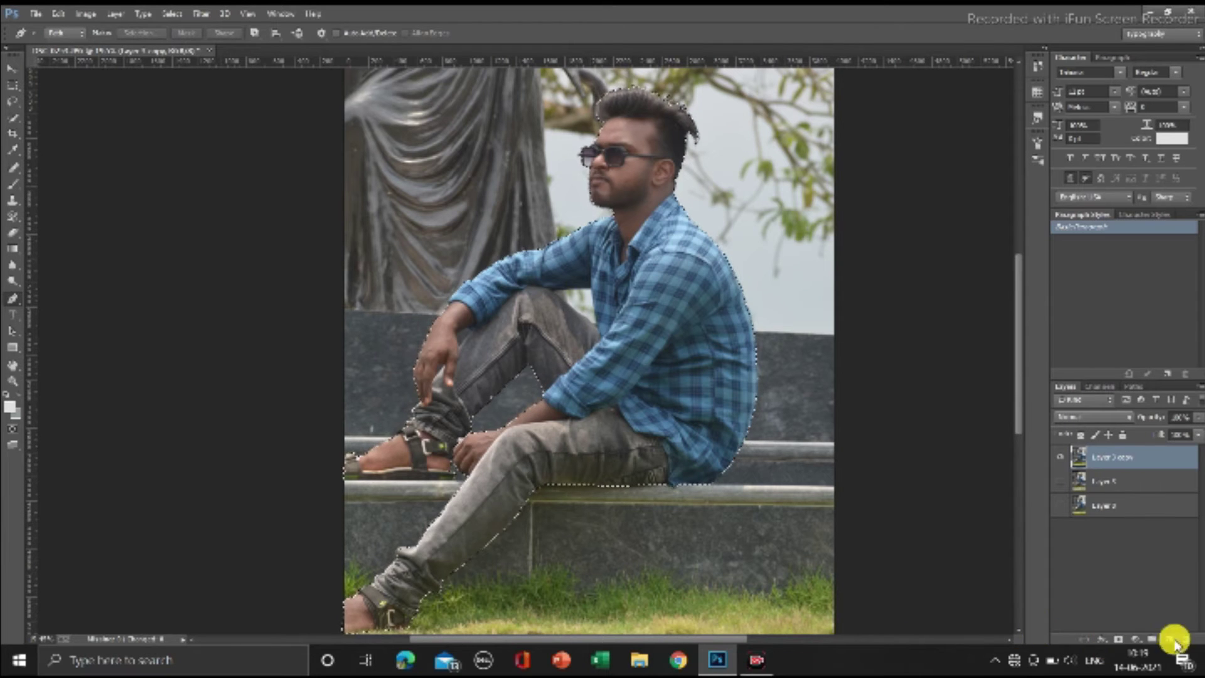
key(ctrl+Return)
scroll(624, 357, up, 1)
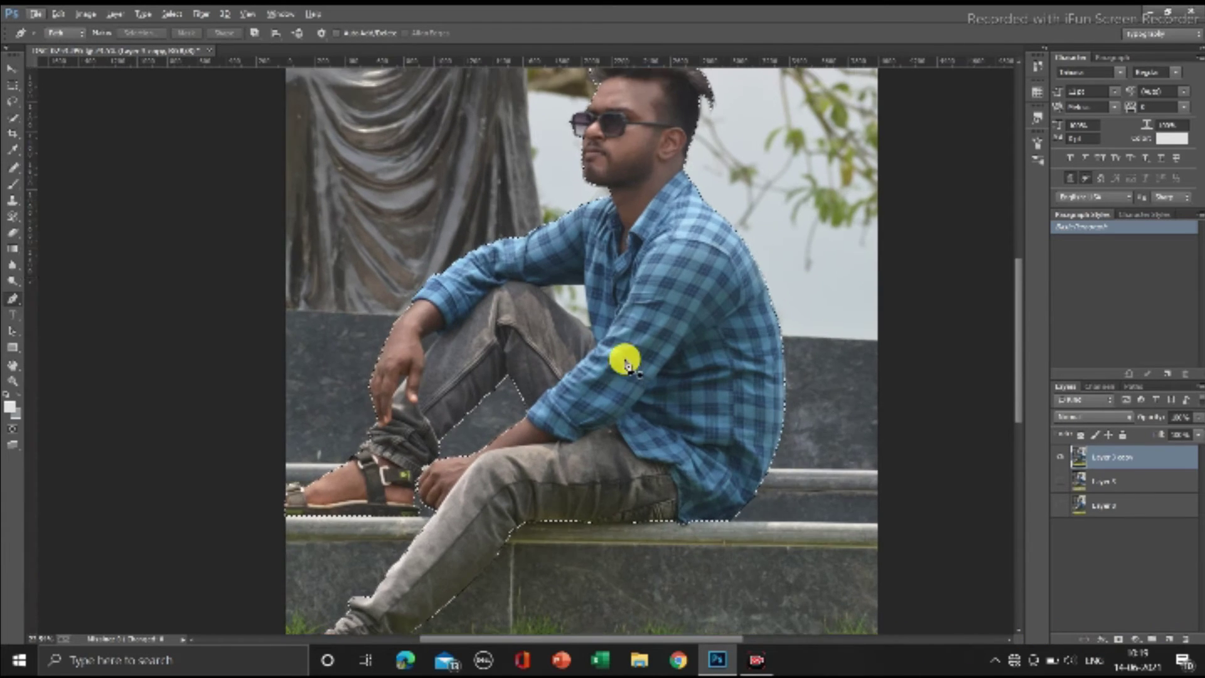
scroll(624, 354, up, 3)
scroll(623, 352, down, 2)
click(172, 13)
mouse_move(187, 201)
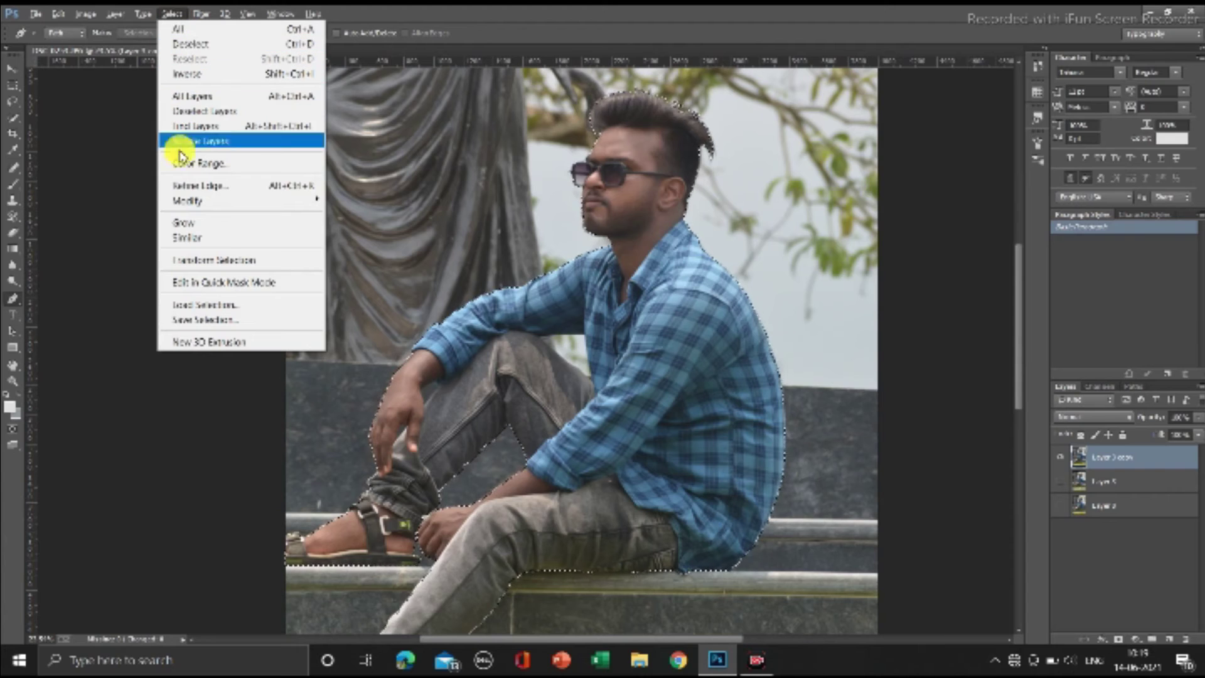
Open Refine Edge, enable Smart Radius and zoom in on the man's face.
click(384, 164)
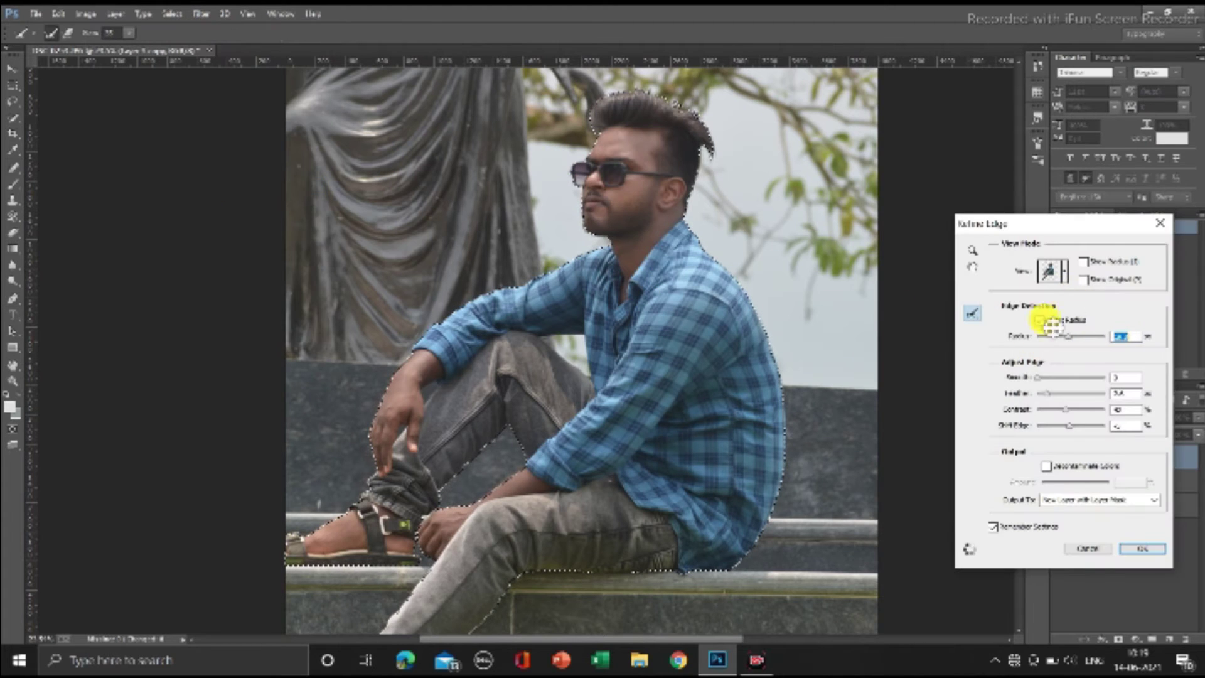
click(1040, 320)
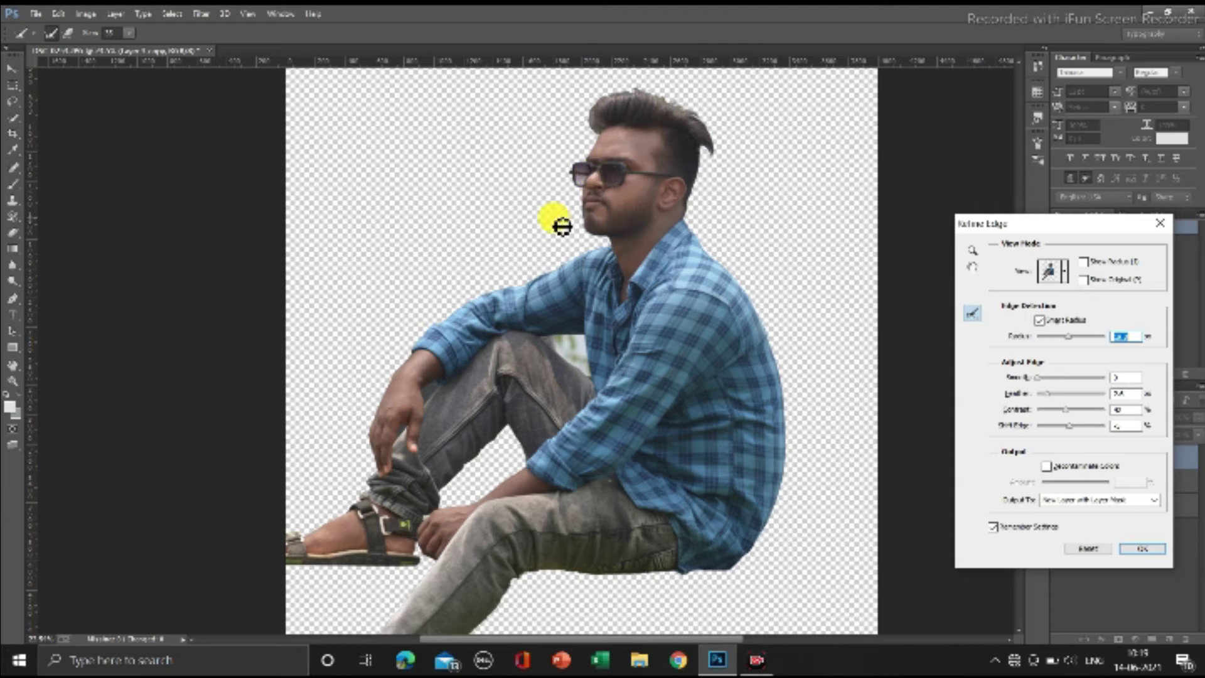
click(972, 251)
click(628, 221)
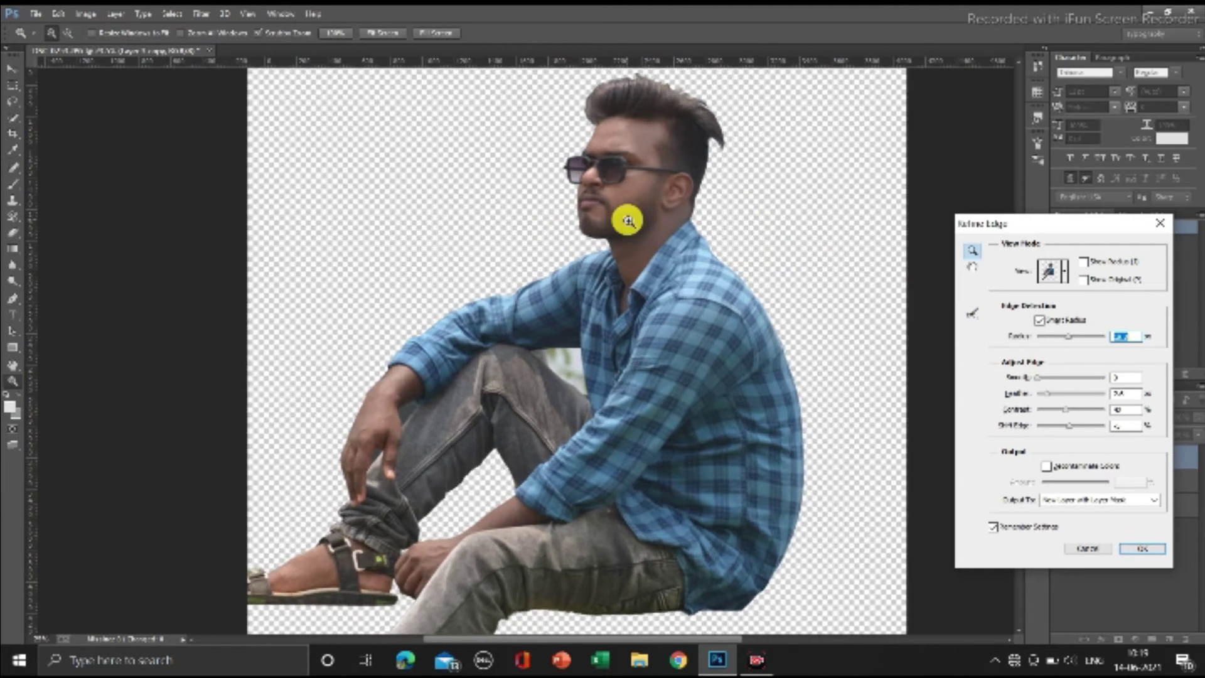
click(628, 221)
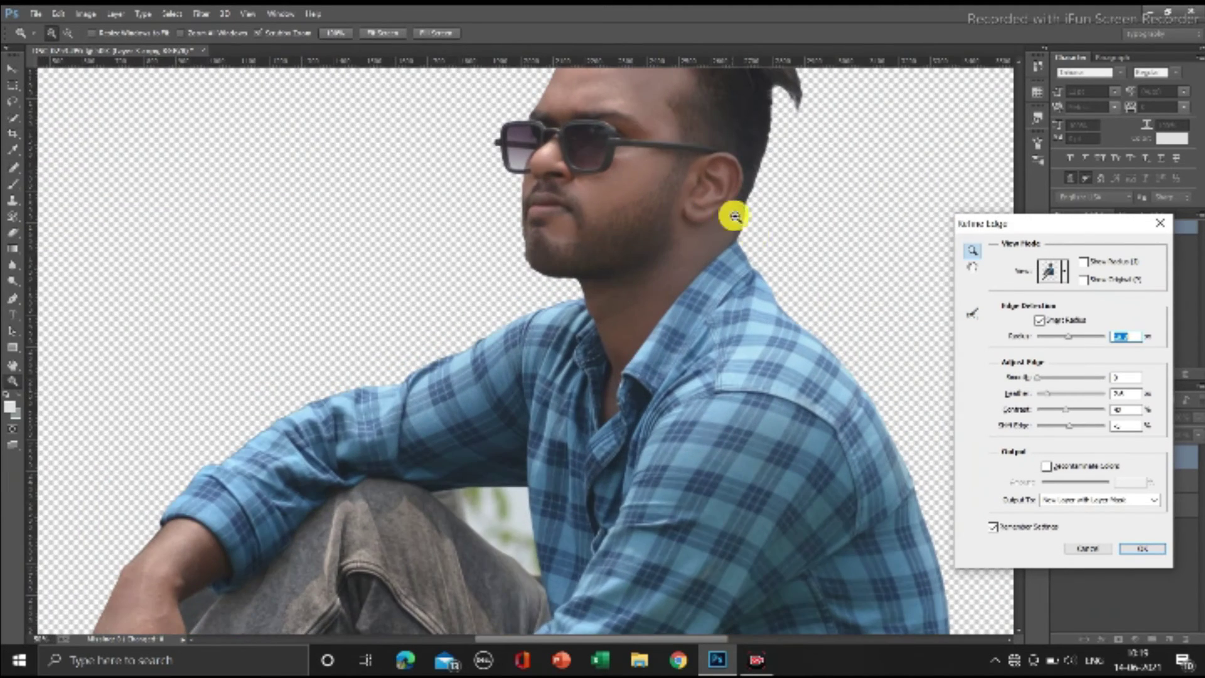
drag(1122, 214, 222, 133)
mouse_move(1019, 261)
mouse_down()
mouse_move(1022, 317)
mouse_move(993, 242)
mouse_up()
Paint with the Refine Radius tool along the hair, face and left arm edges.
click(73, 231)
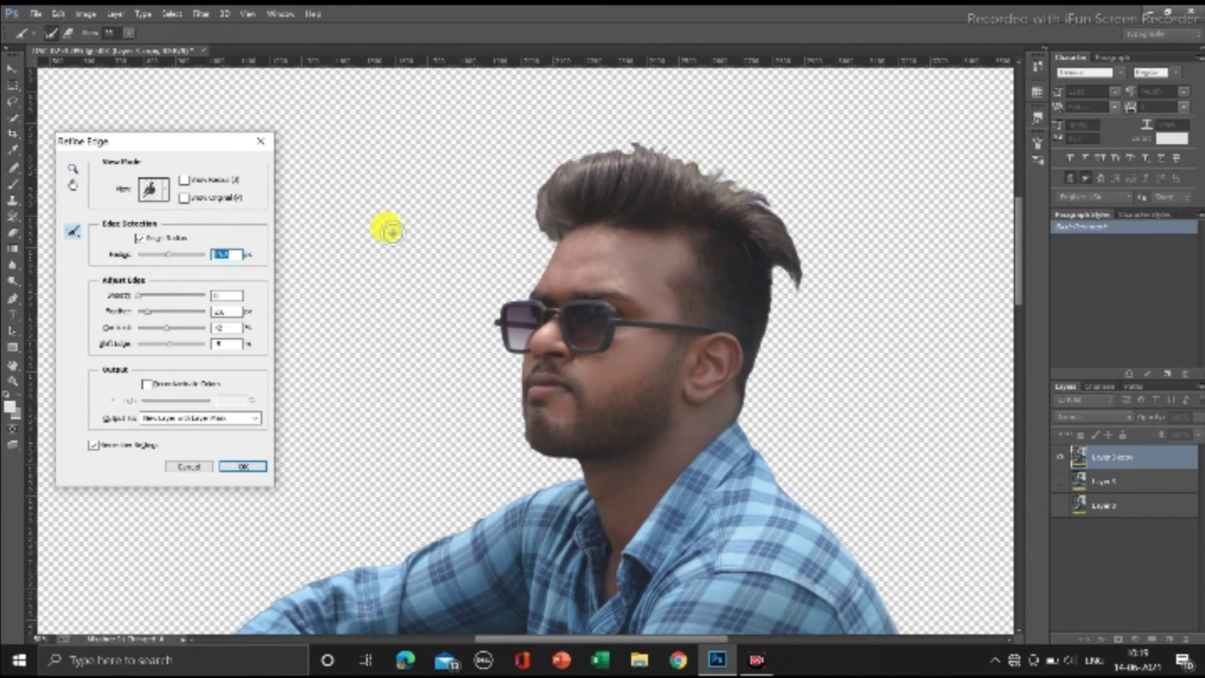
drag(747, 211, 700, 178)
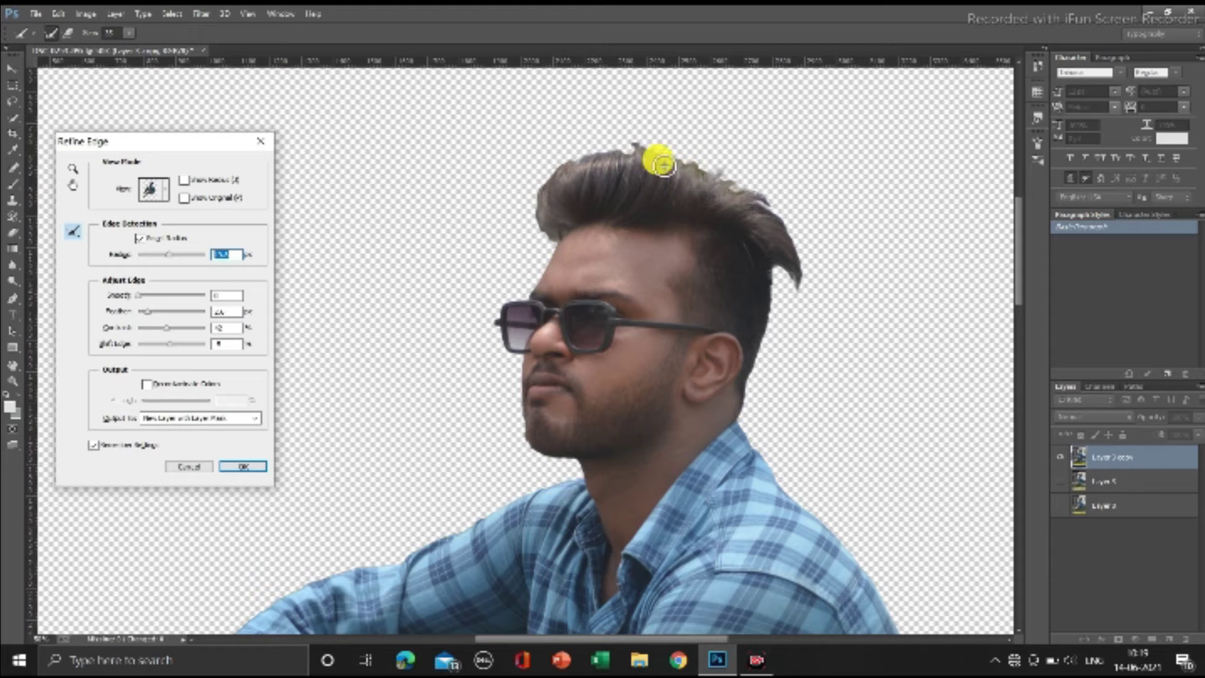
drag(620, 160, 555, 182)
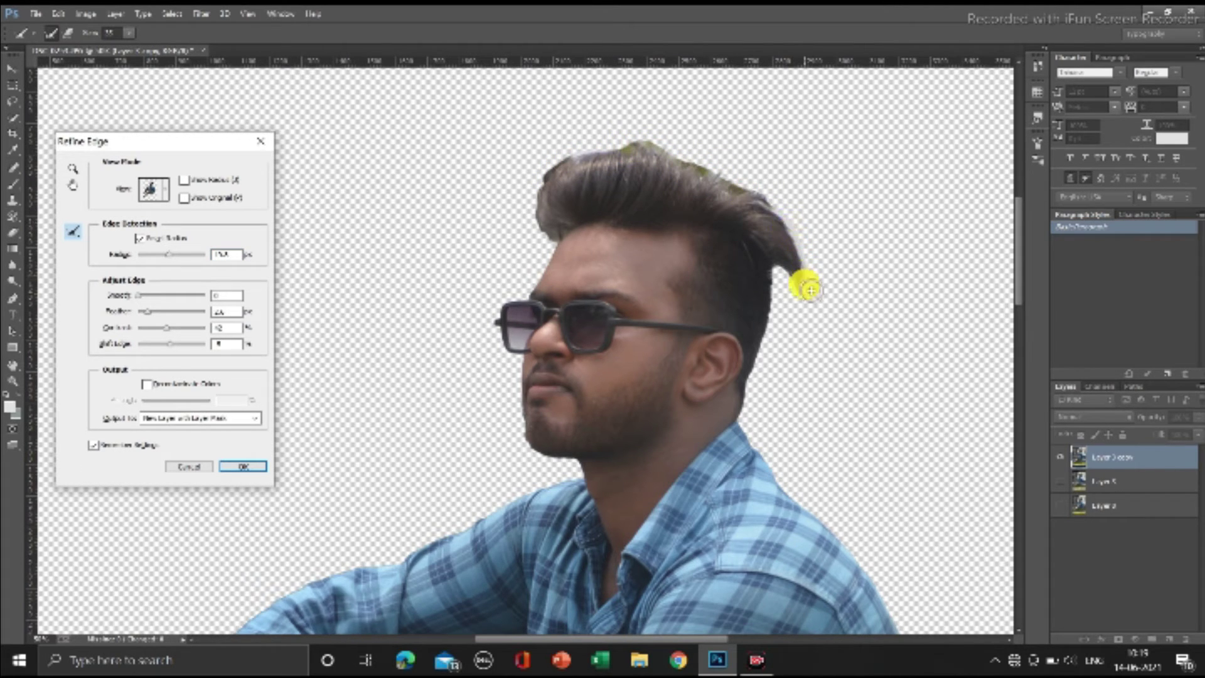
drag(571, 235, 546, 172)
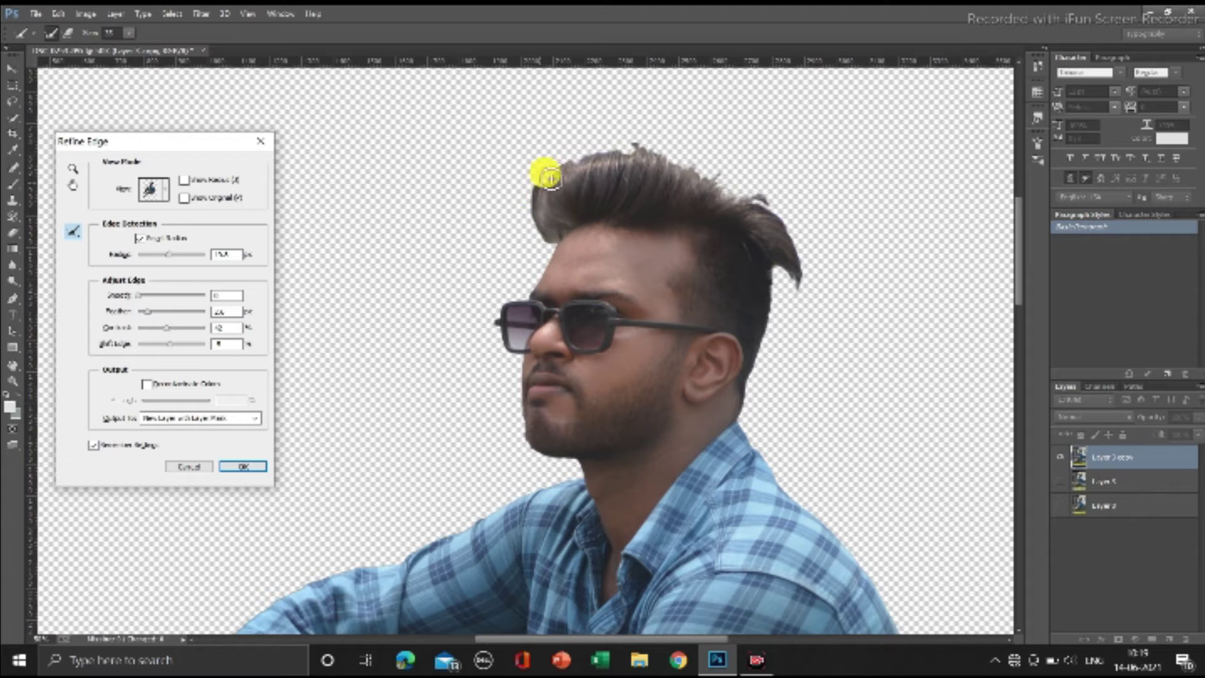
scroll(502, 495, down, 3)
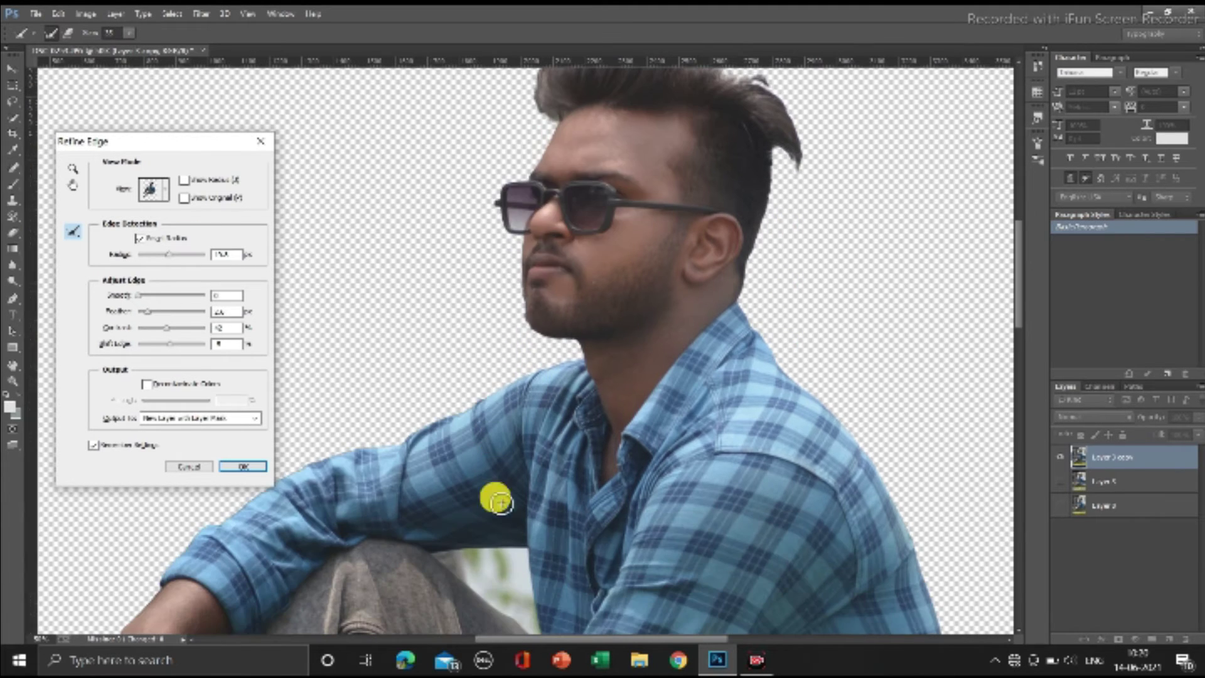
drag(194, 142, 1109, 100)
scroll(526, 324, down, 2)
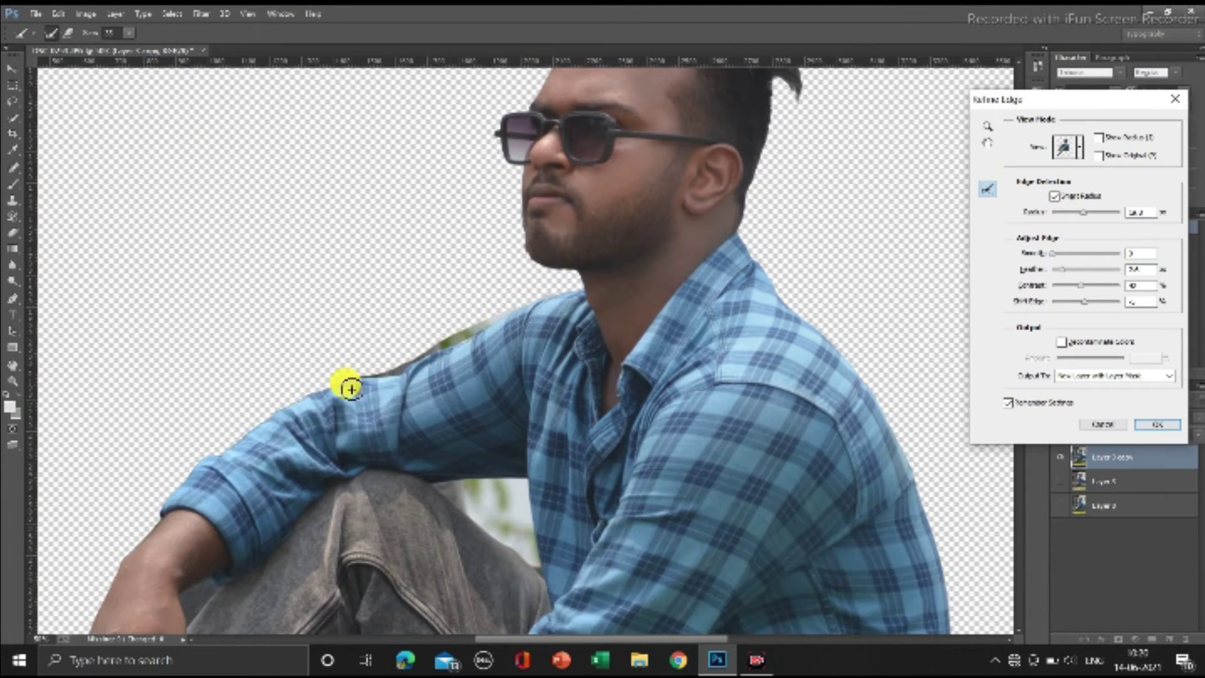
drag(494, 330, 150, 527)
scroll(179, 426, down, 3)
scroll(399, 493, down, 1)
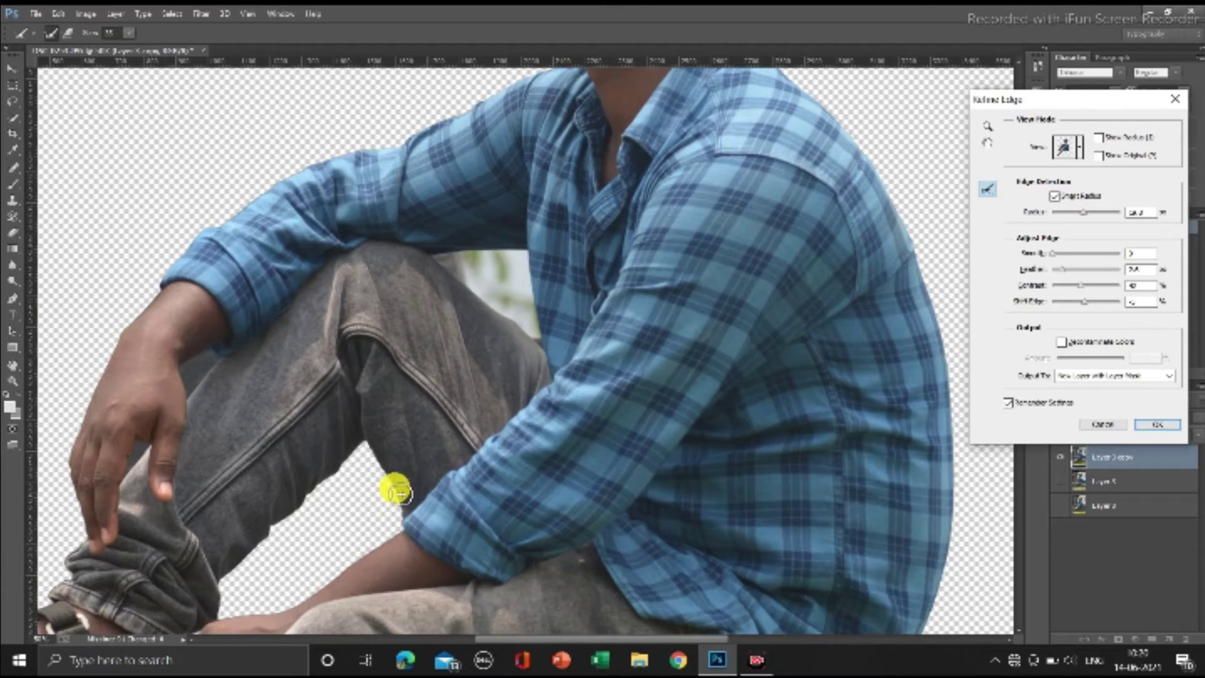
scroll(435, 438, down, 1)
scroll(341, 309, down, 2)
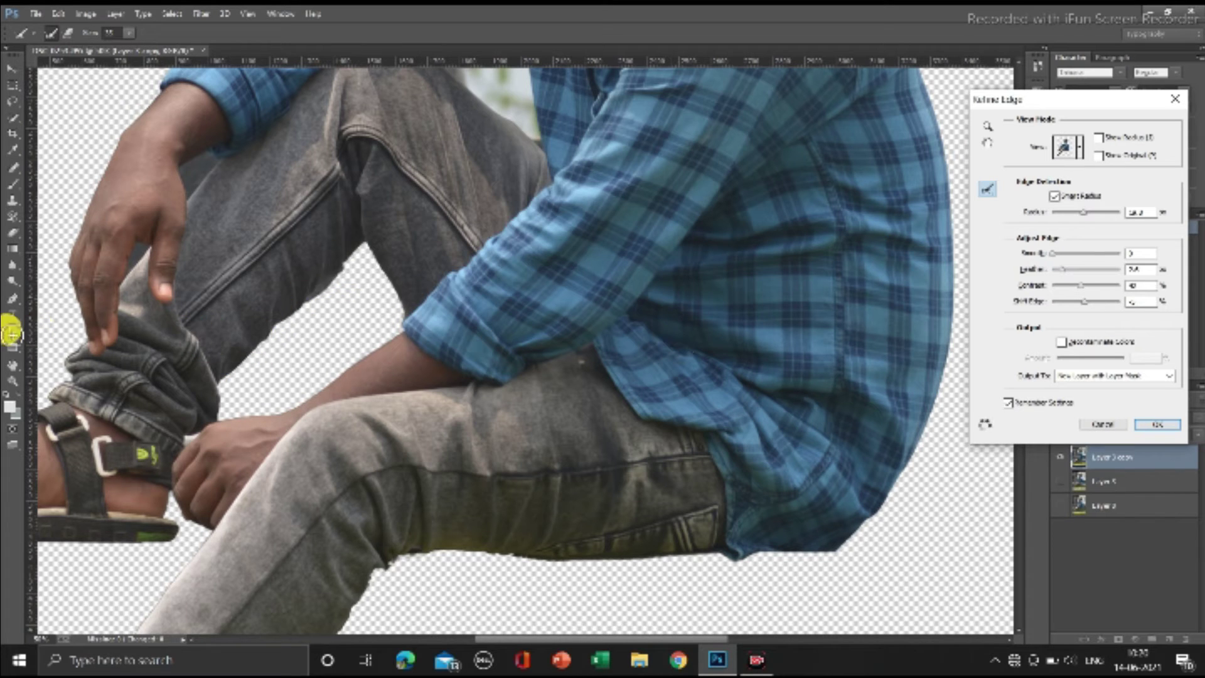
Apply the edge refinement and fit the whole cut-out in view.
click(1152, 427)
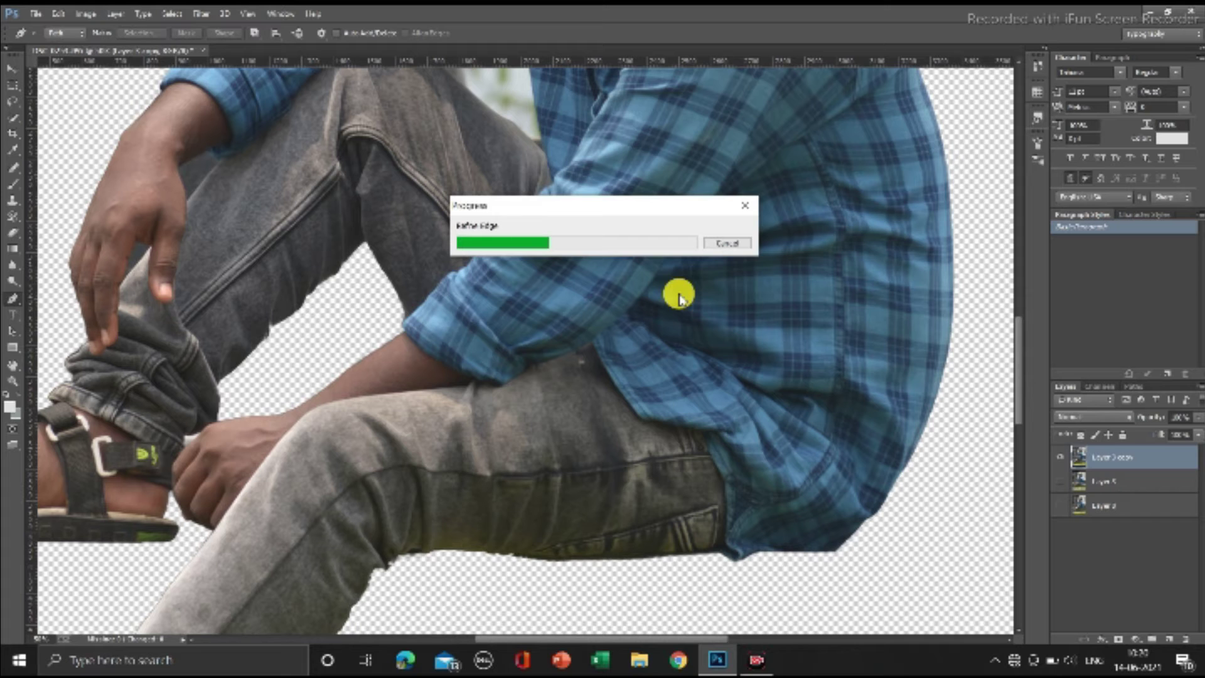
drag(600, 204, 602, 209)
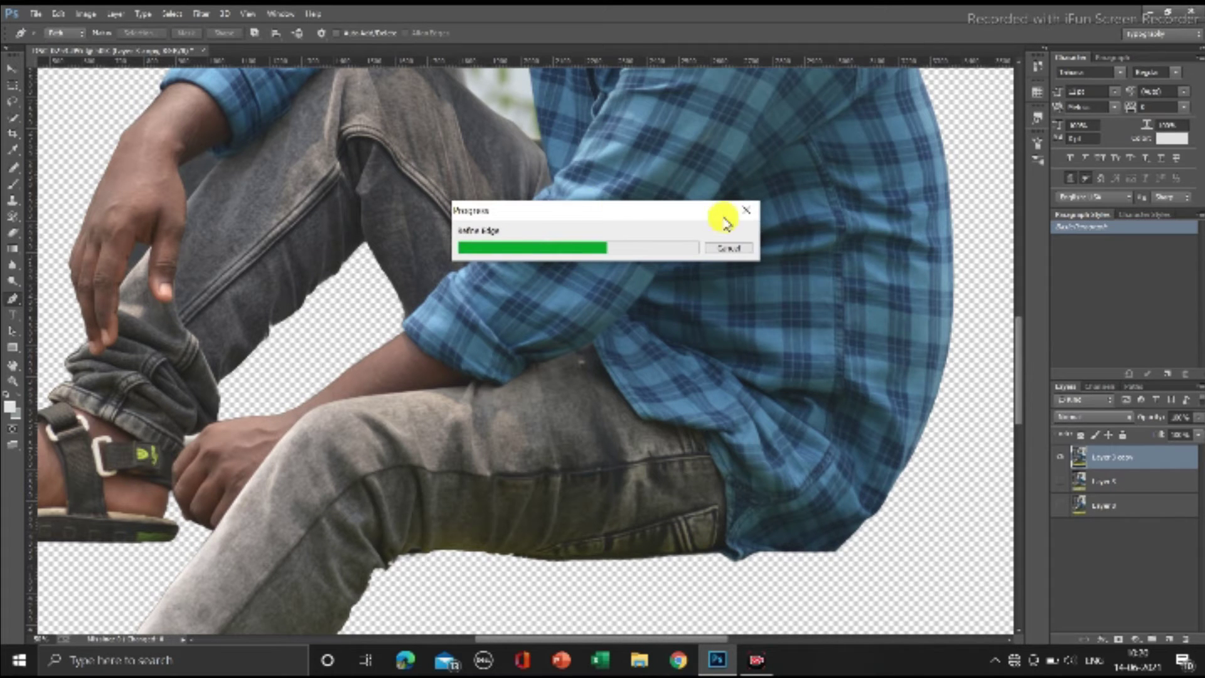
key(ctrl+0)
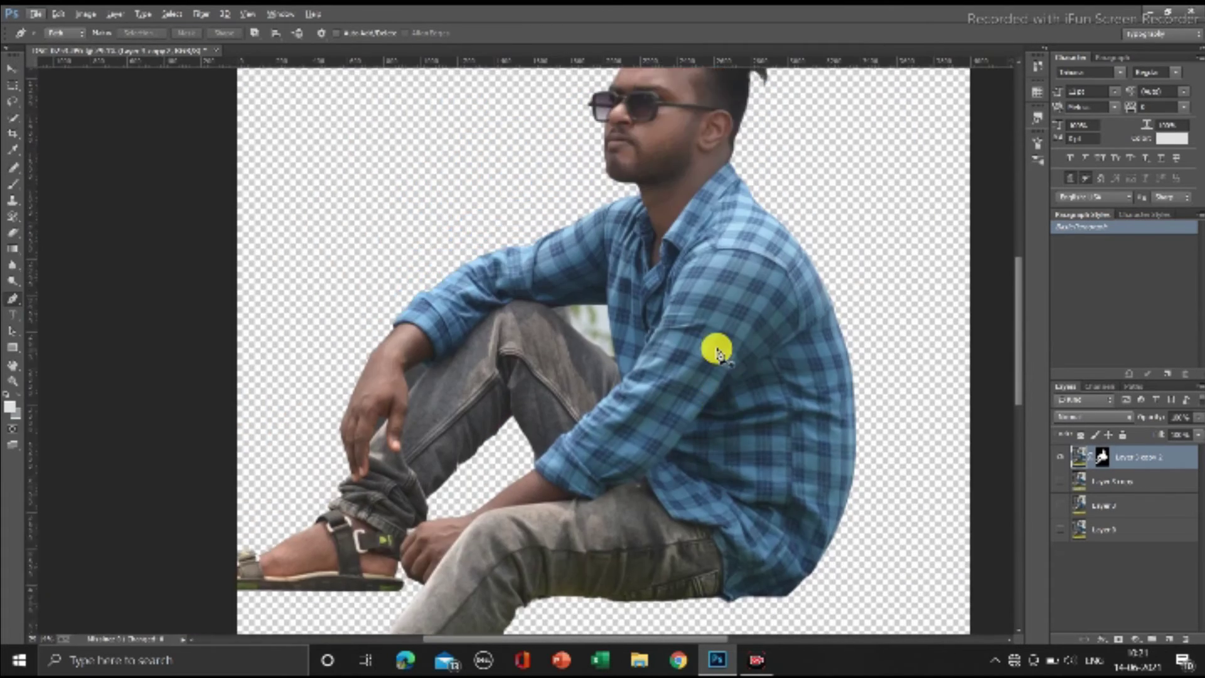
alt+scroll(717, 353, down, 1)
scroll(798, 510, down, 1)
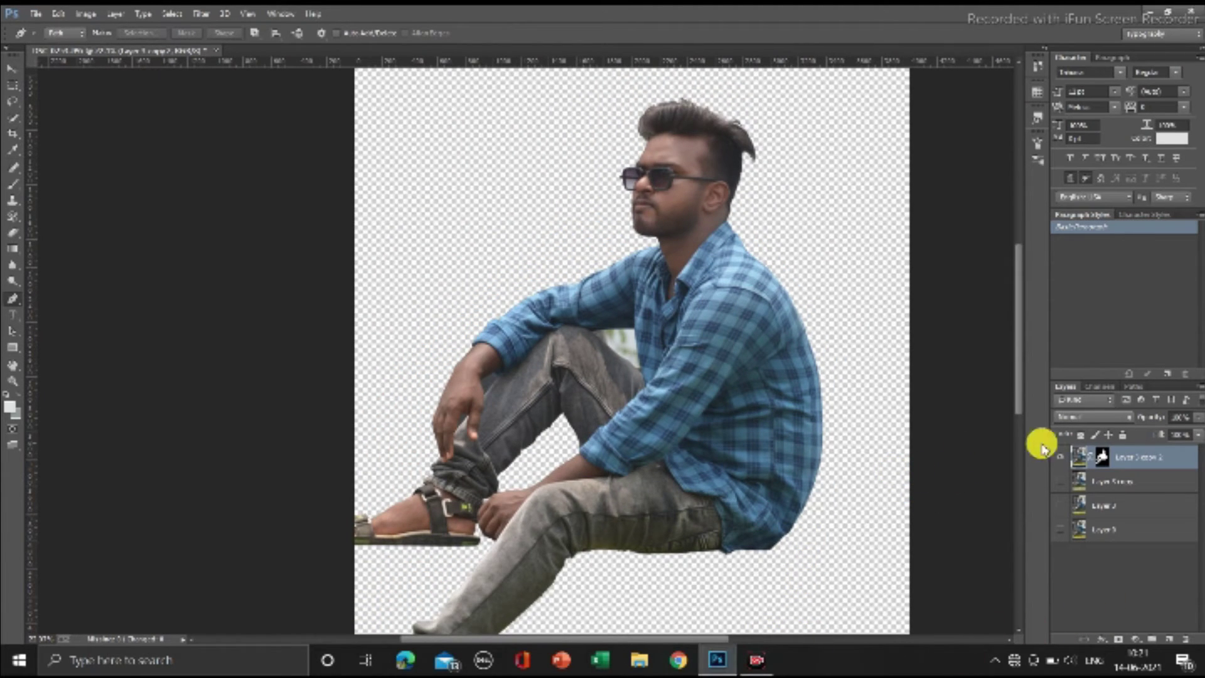
Turn on the original layer's visibility and open the sunset landscape photo.
click(1059, 481)
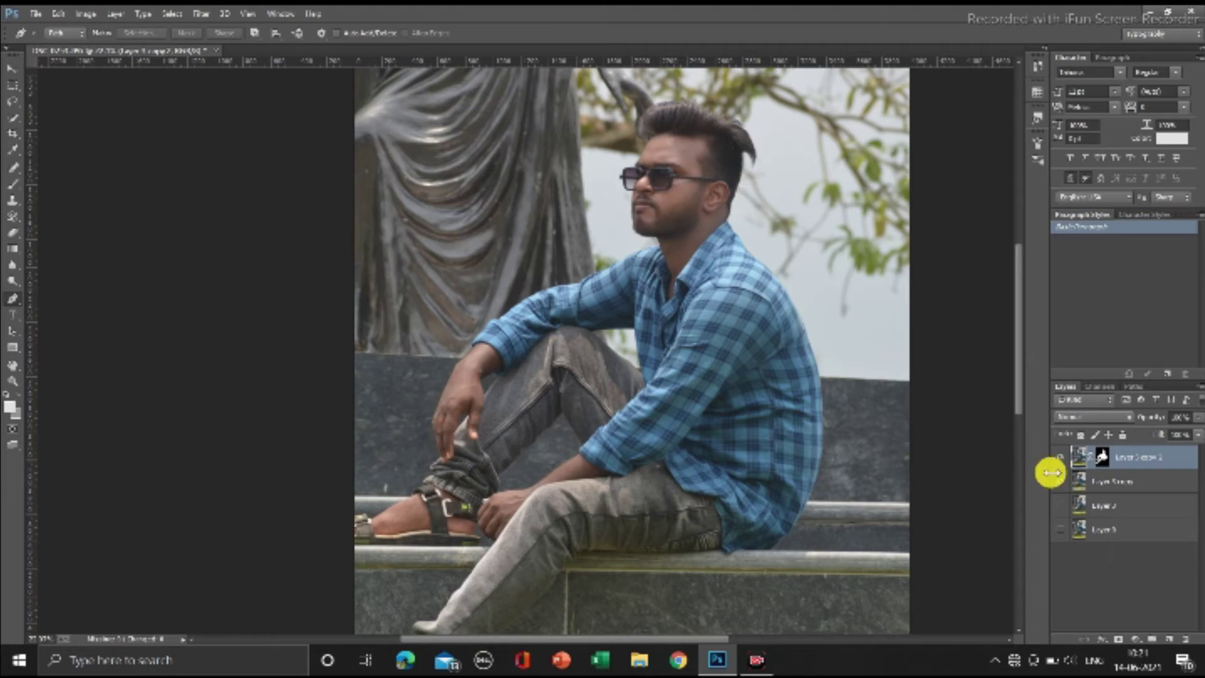
scroll(393, 529, right, 2)
scroll(393, 530, right, 1)
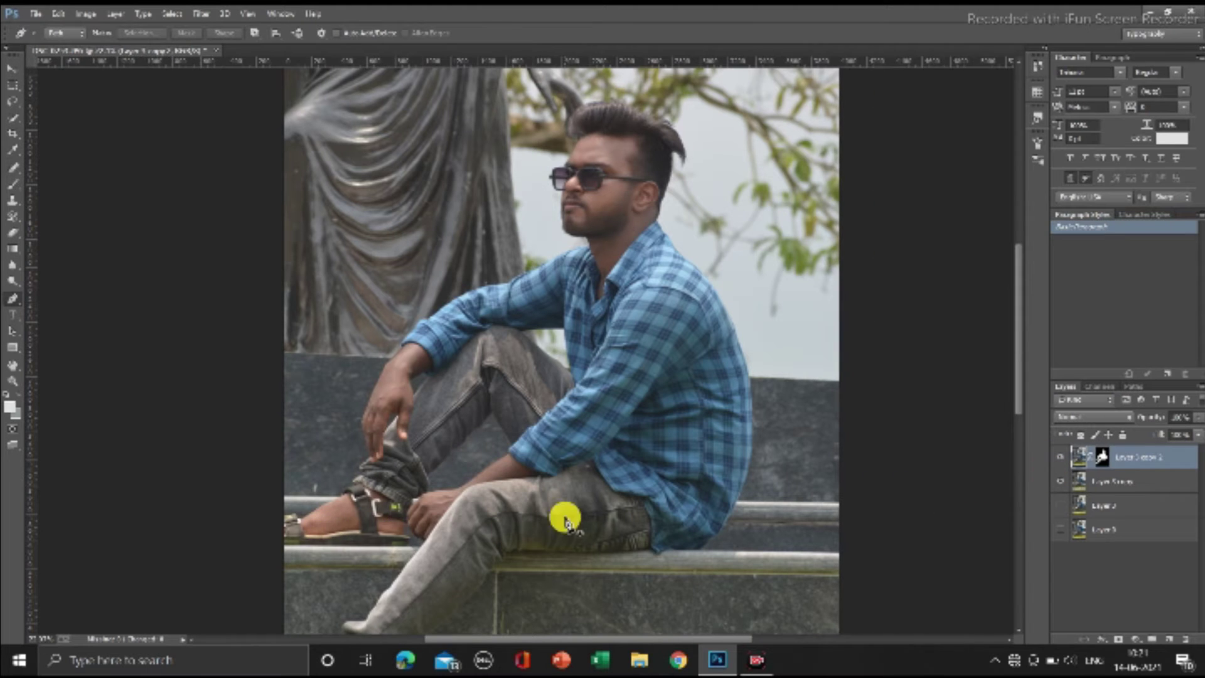
alt+scroll(565, 521, down, 1)
click(36, 13)
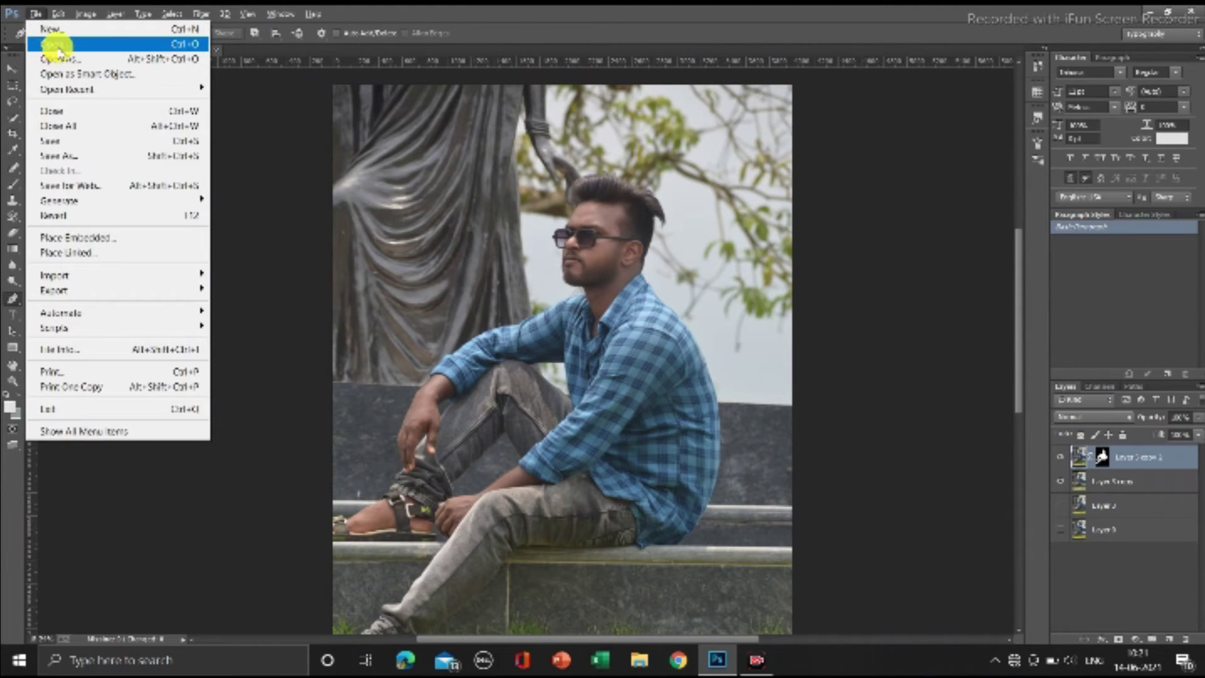
click(57, 46)
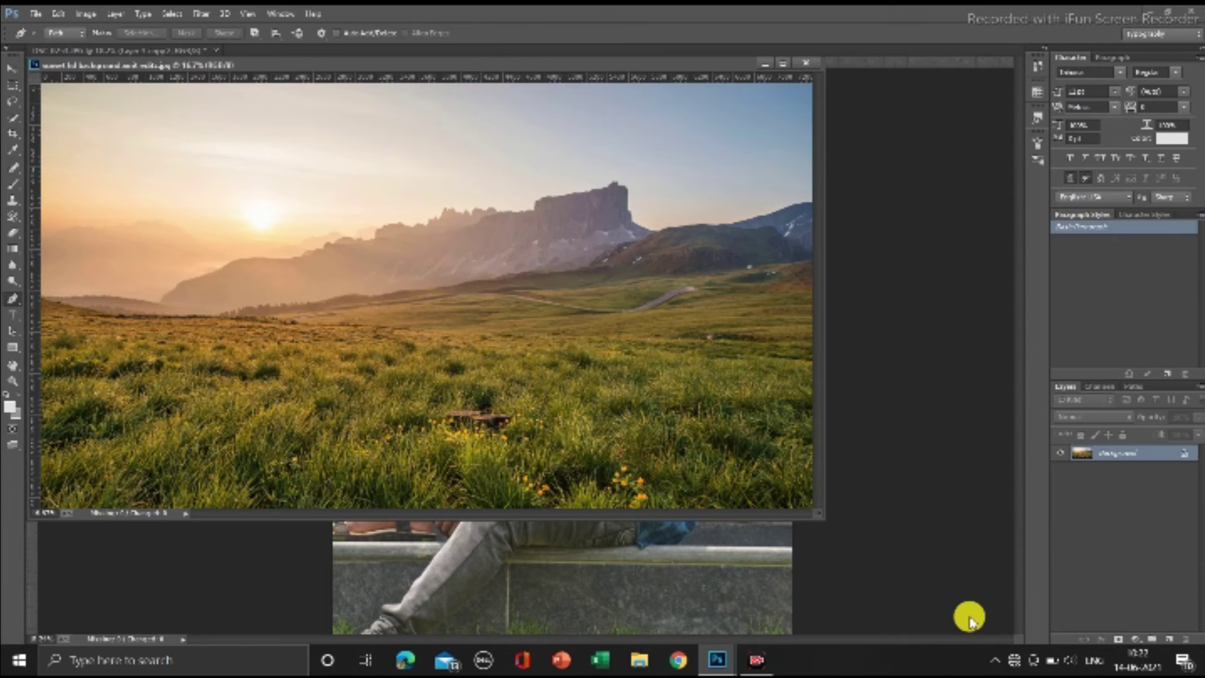
Drag the sunset photo into the man's document, close its window, and cover the canvas with it.
click(13, 68)
drag(323, 210, 934, 288)
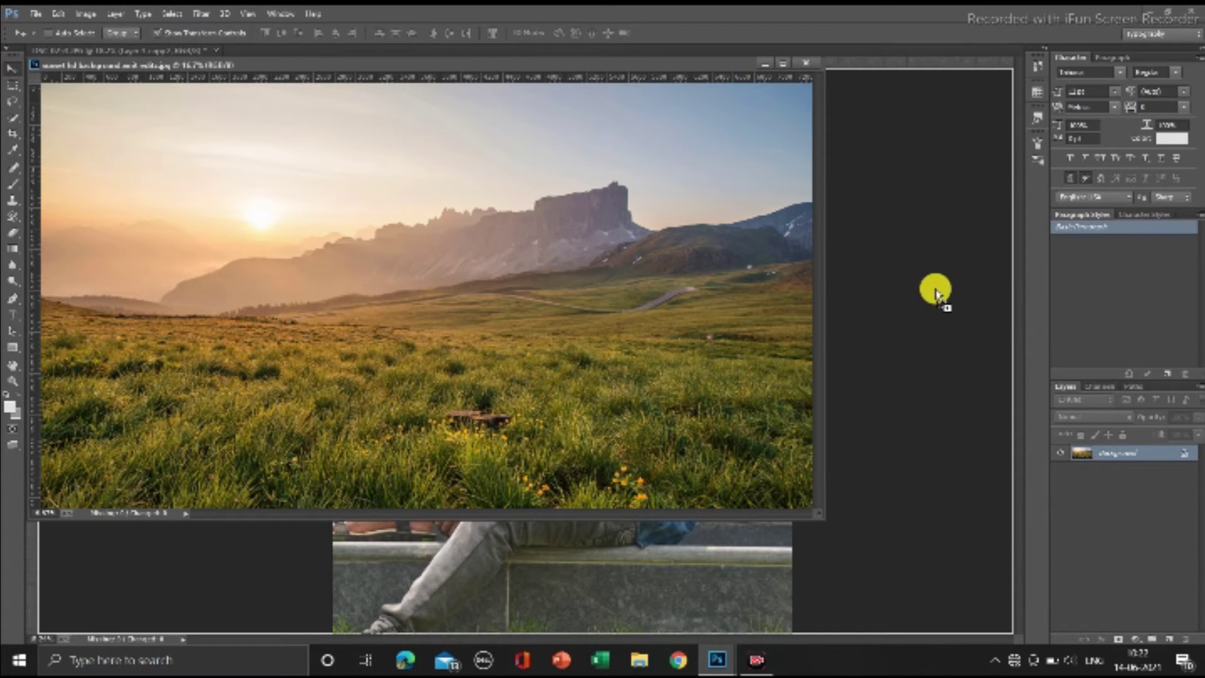
click(805, 62)
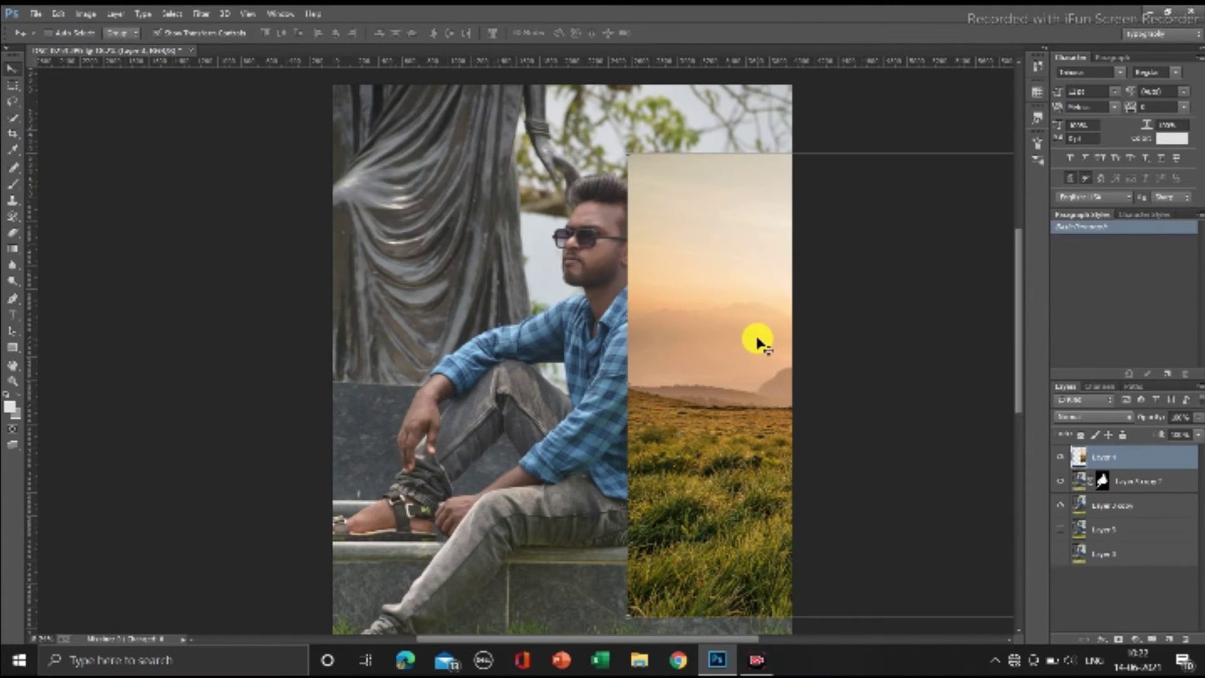
drag(757, 342, 615, 424)
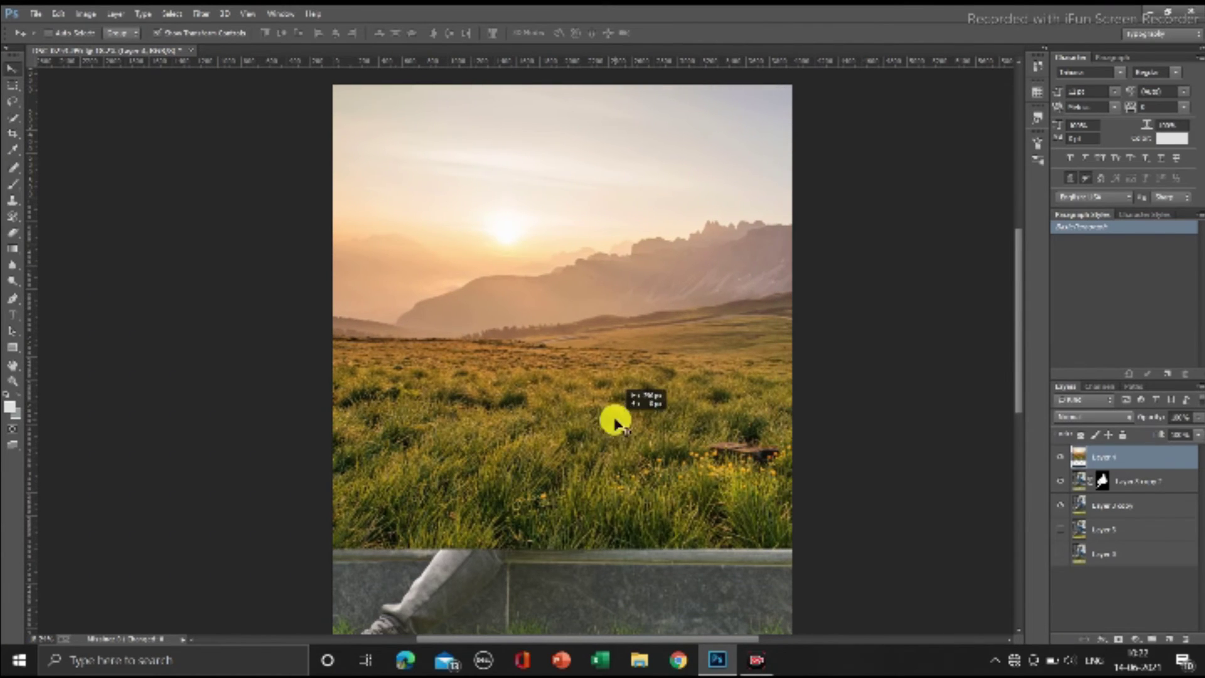
Move the masked man layer above the sunset, fine-tune his position, then hide it.
drag(1161, 482, 1161, 451)
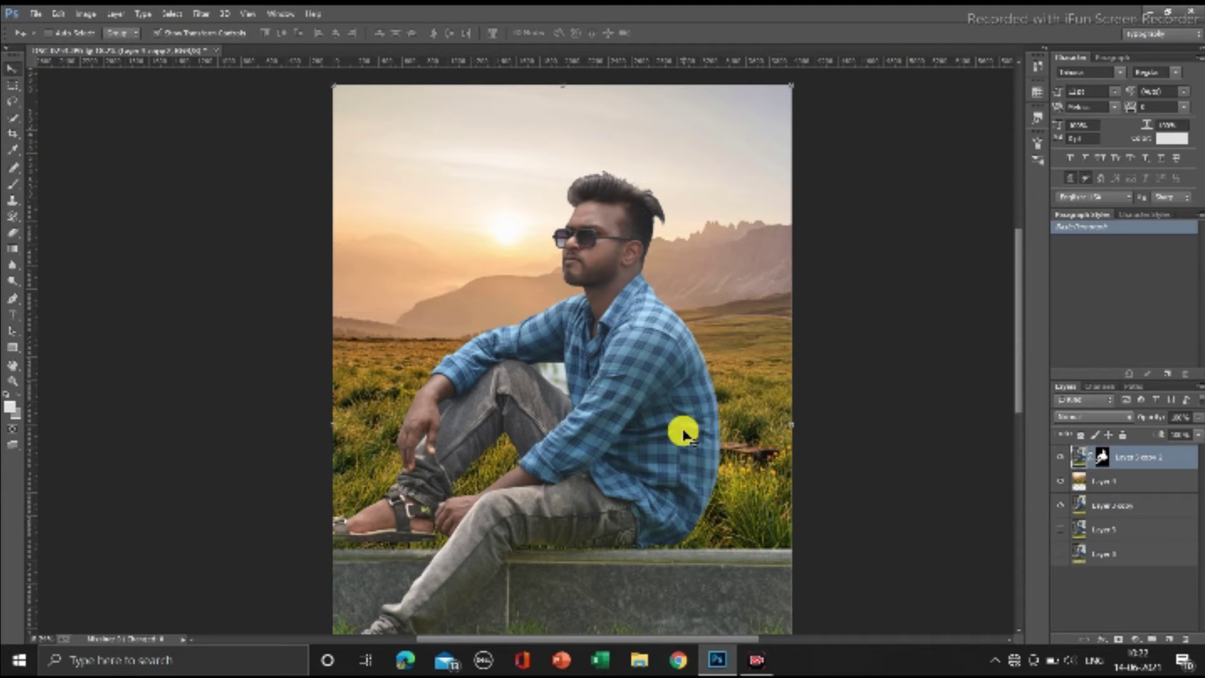
drag(684, 425, 687, 431)
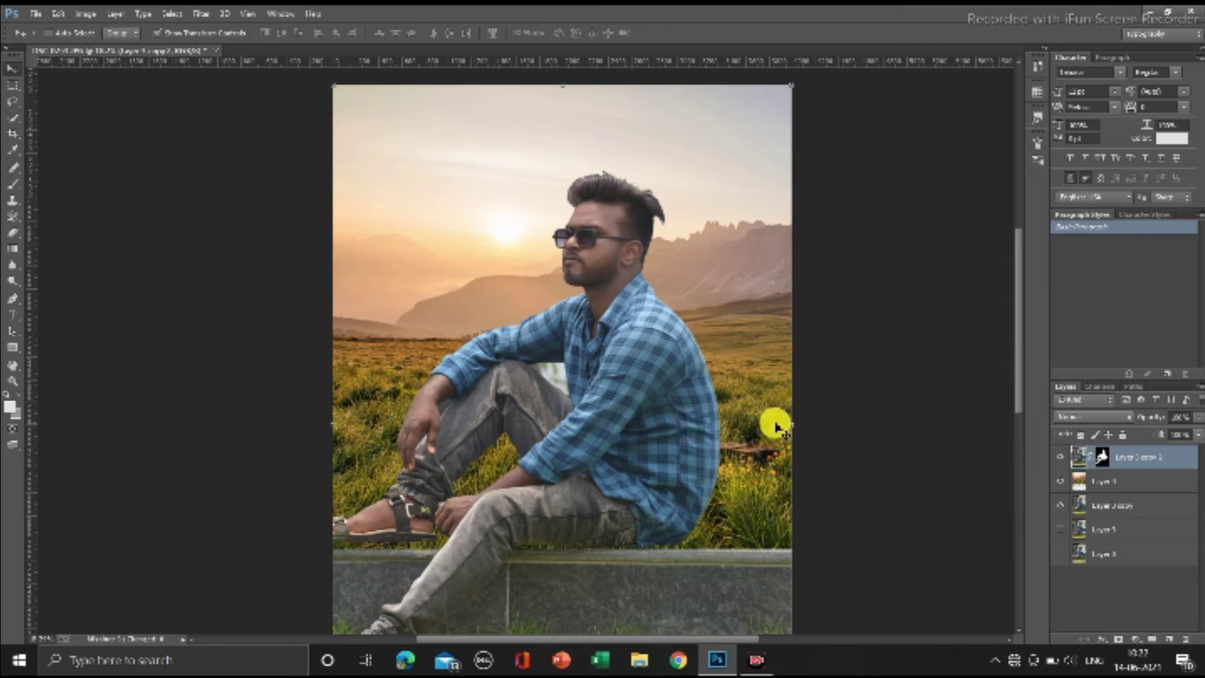
drag(770, 422, 771, 398)
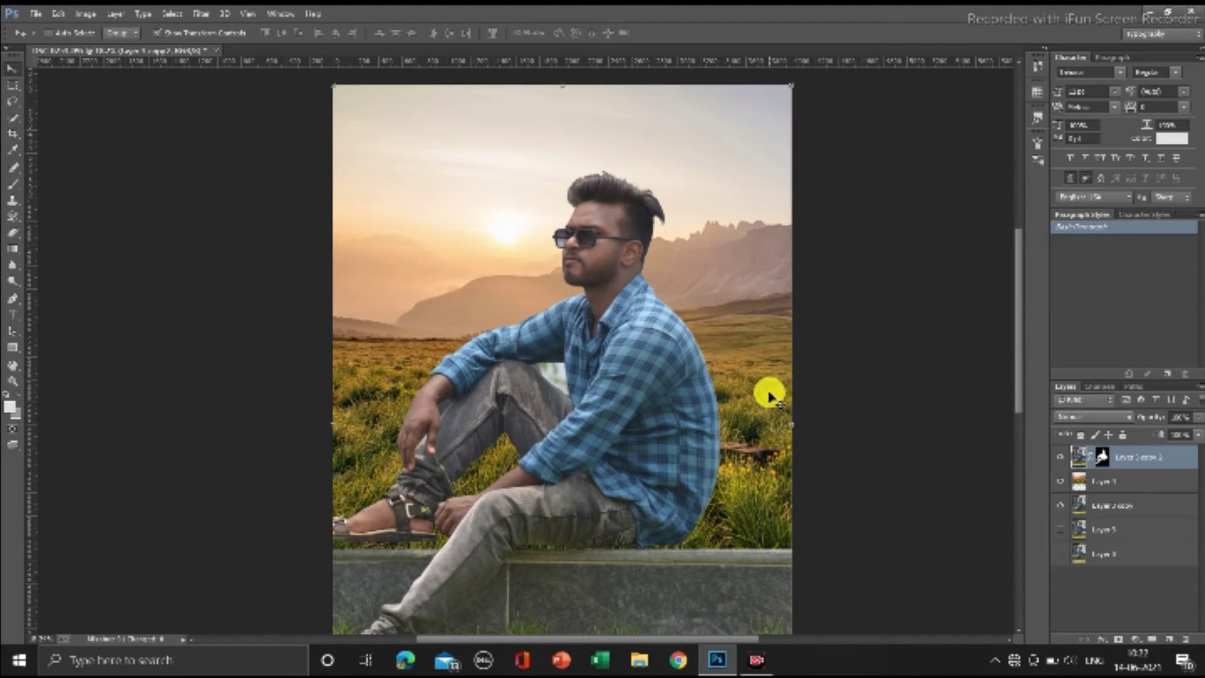
click(1054, 457)
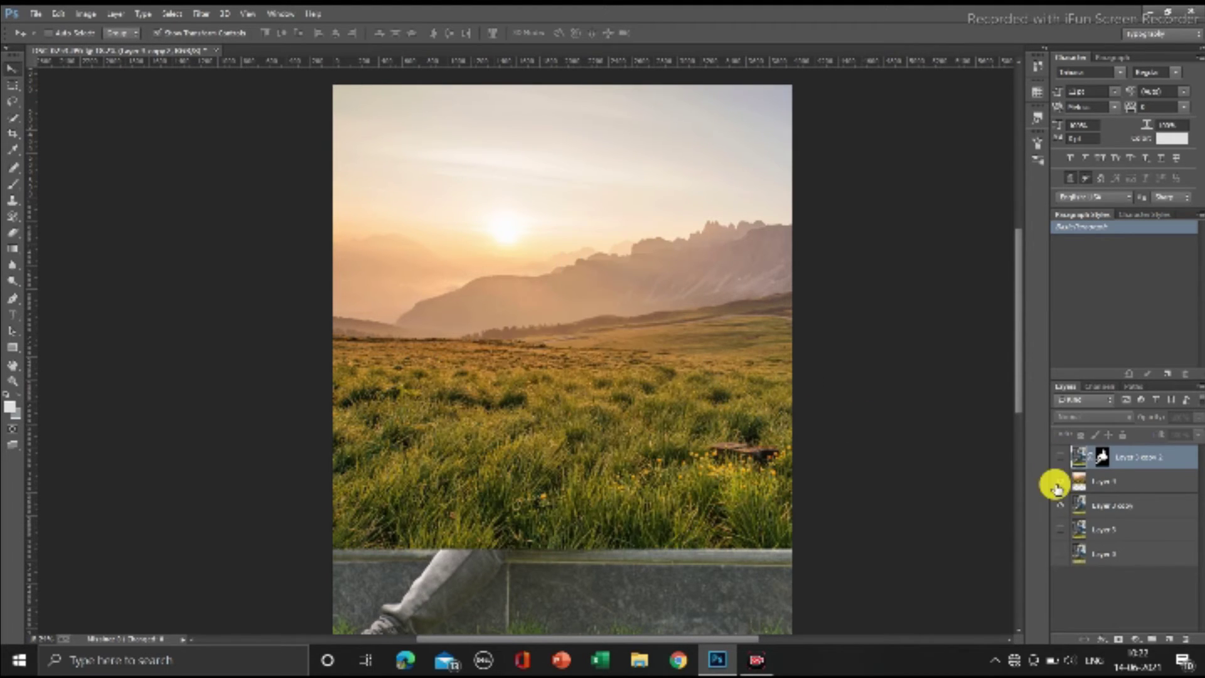
Hide the wall layer, show the man again, and scale the sunset landscape to fill the canvas.
click(1126, 484)
click(1060, 506)
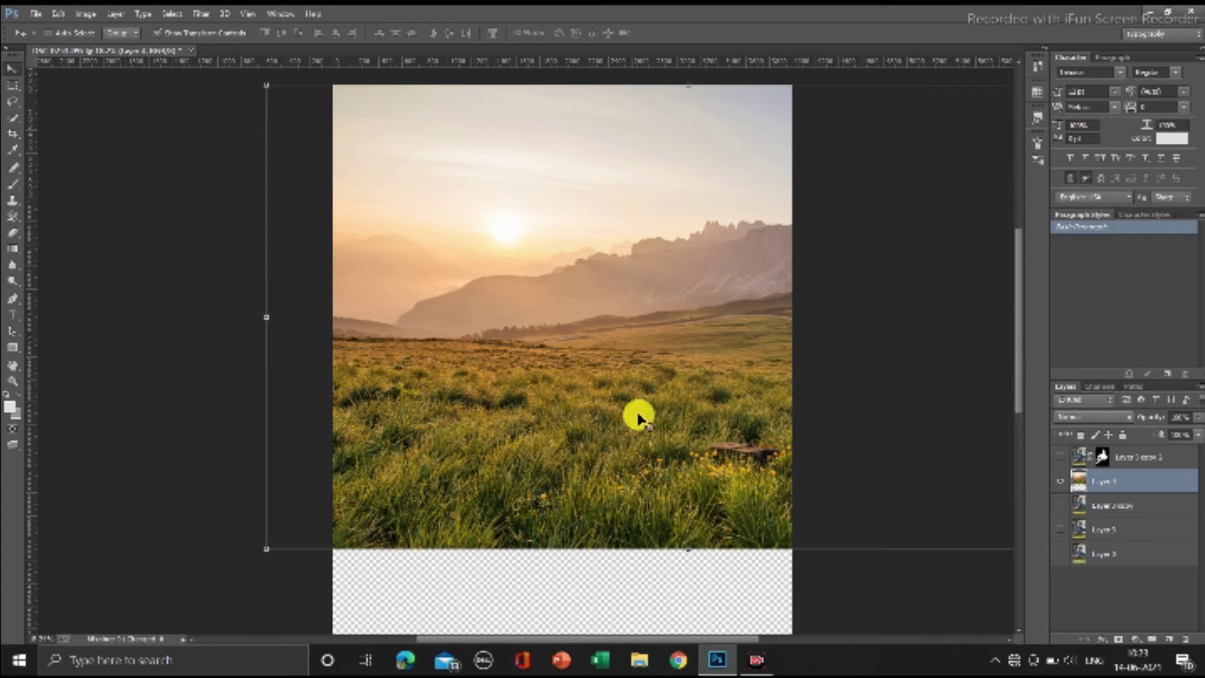
drag(638, 417, 549, 483)
click(1060, 456)
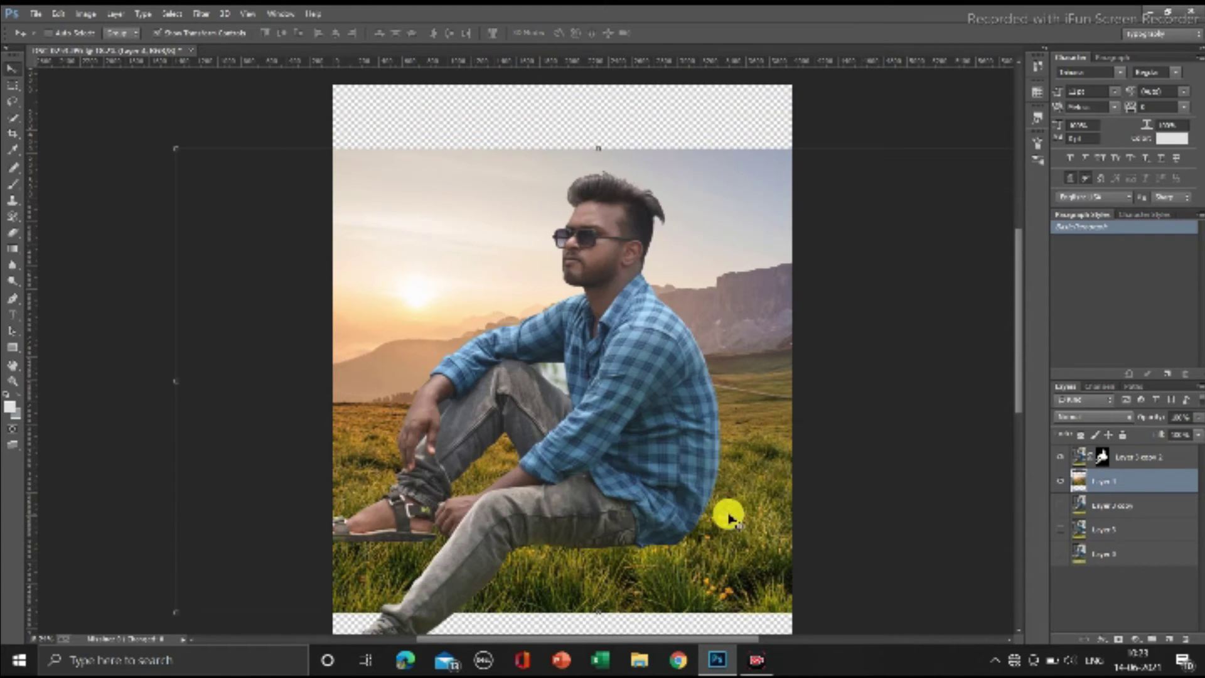
drag(753, 511, 681, 345)
key(ctrl+minus)
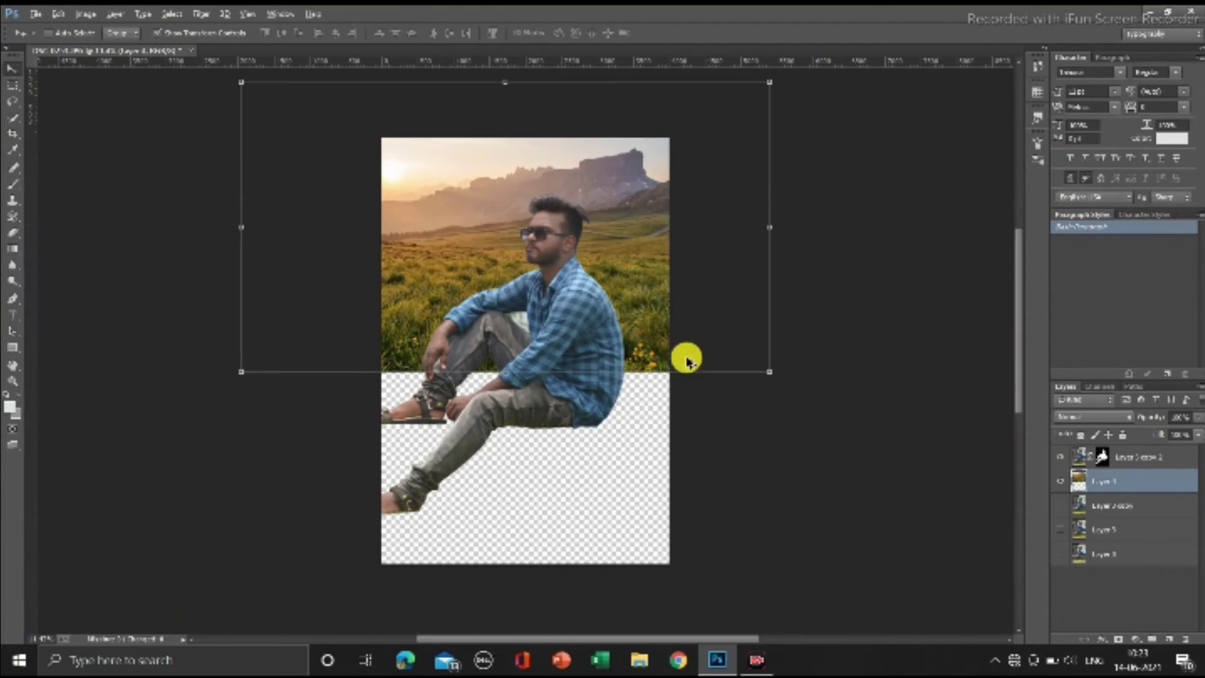
drag(769, 371, 954, 668)
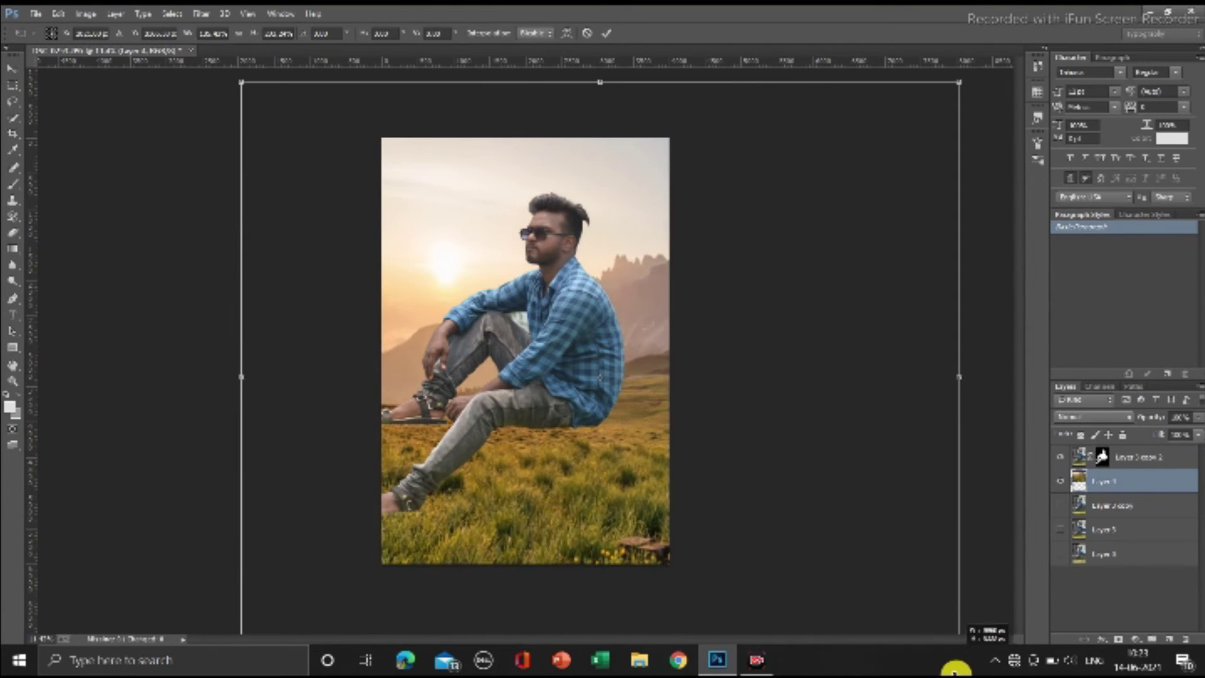
drag(558, 475, 573, 492)
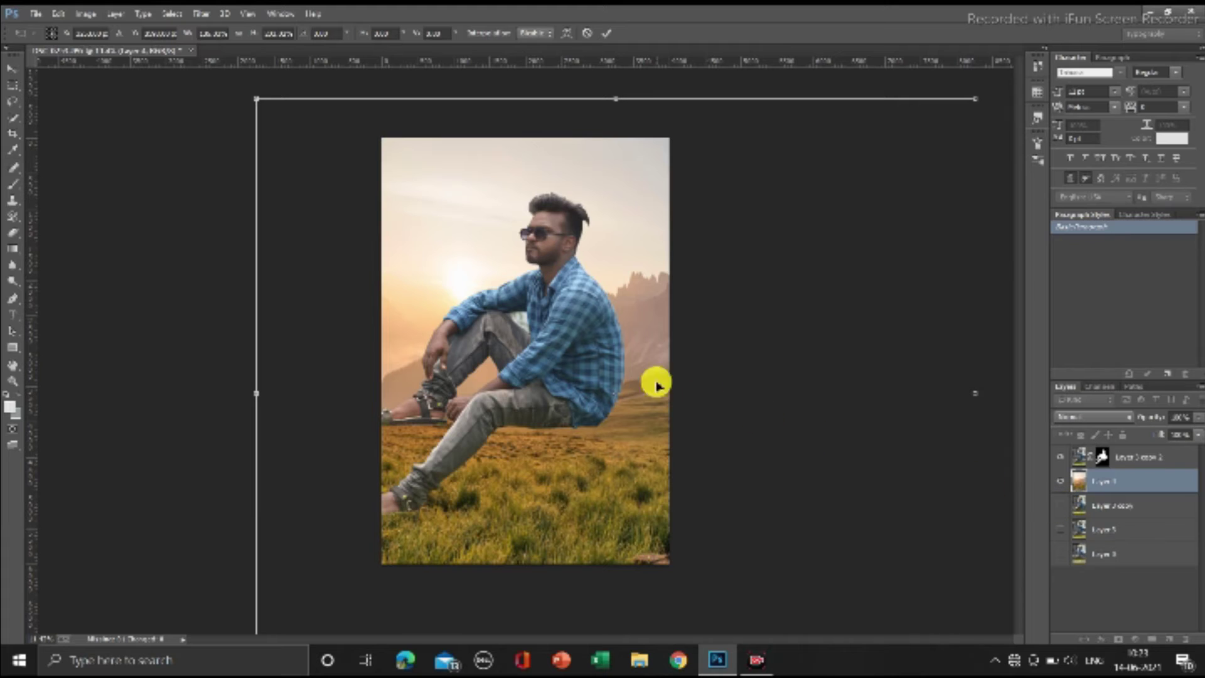
click(603, 35)
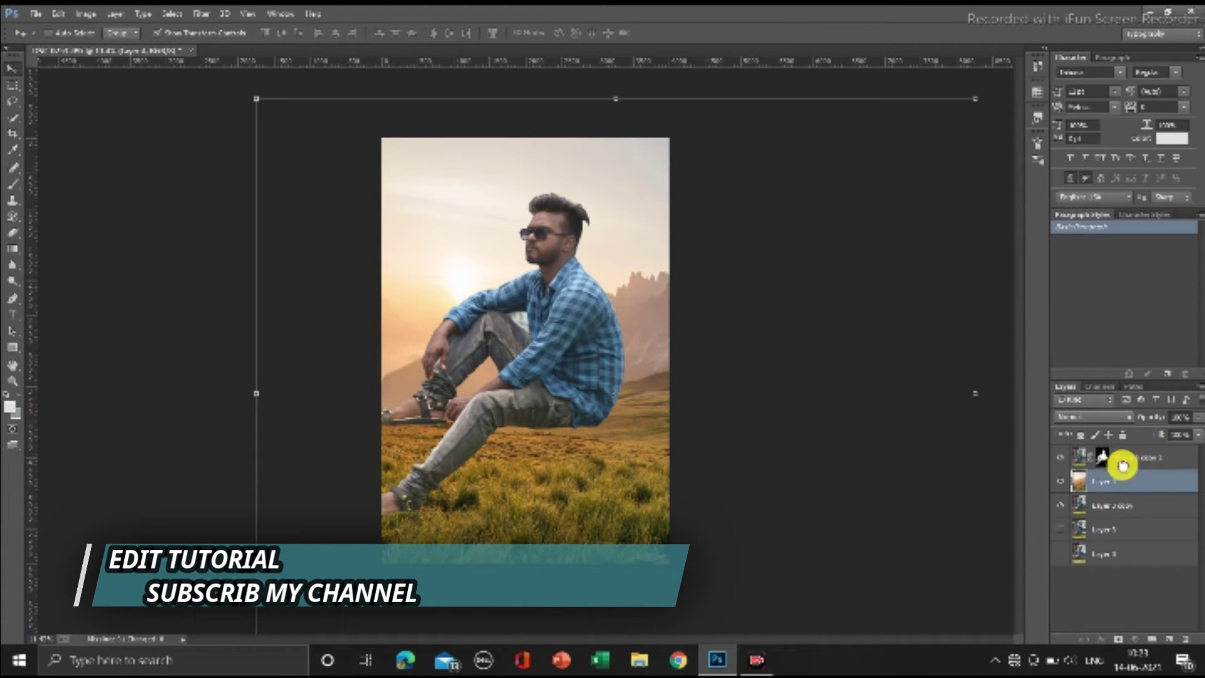
Reorder layers so Layer 3 copy 2 sits above the landscape, and pick the regular Eraser.
mouse_move(1122, 465)
mouse_down()
mouse_move(1121, 500)
mouse_move(1109, 456)
mouse_up()
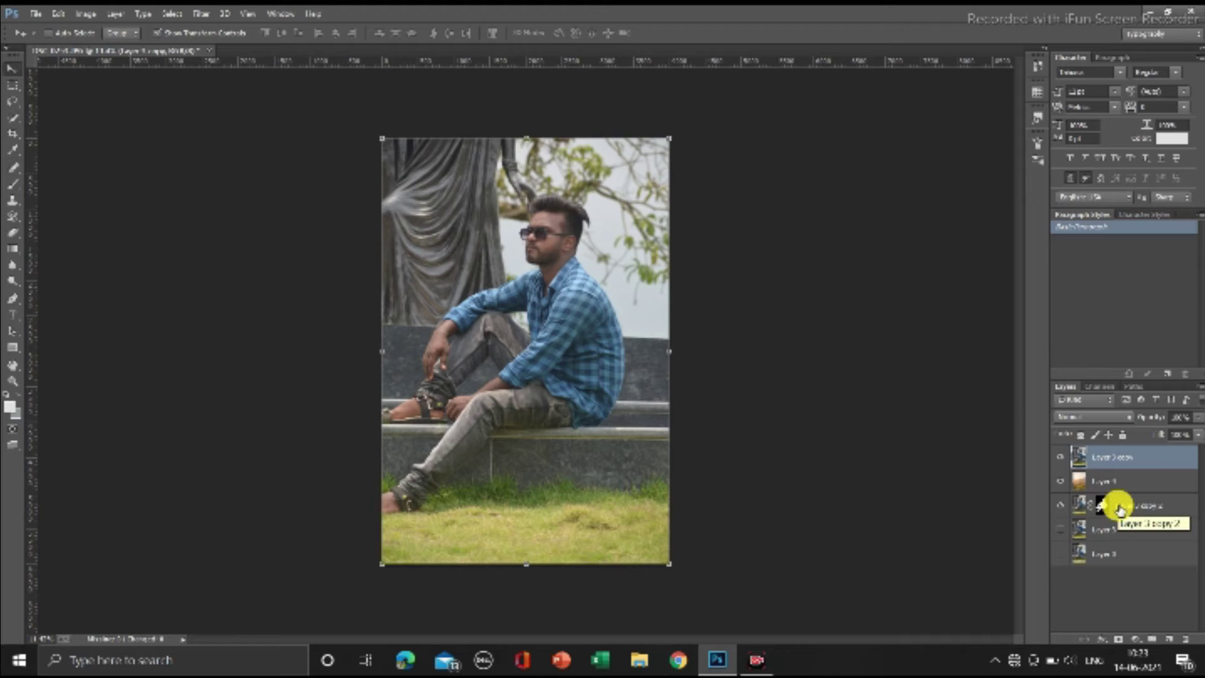
drag(1120, 508, 1127, 479)
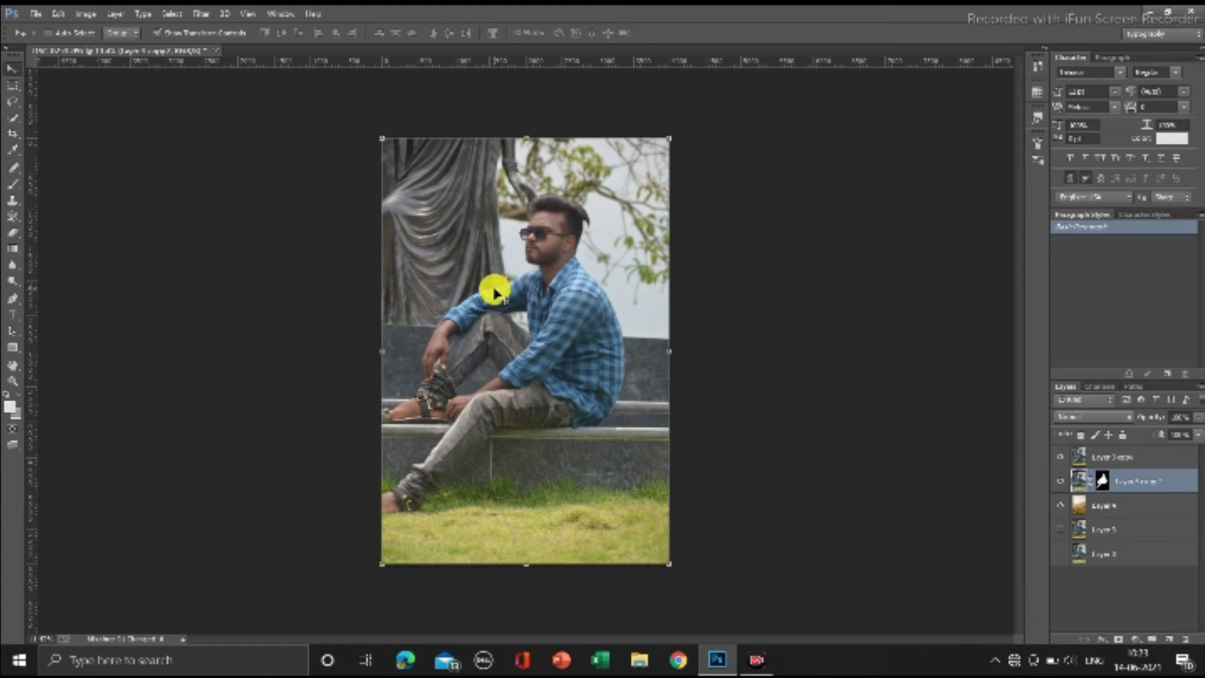
click(12, 233)
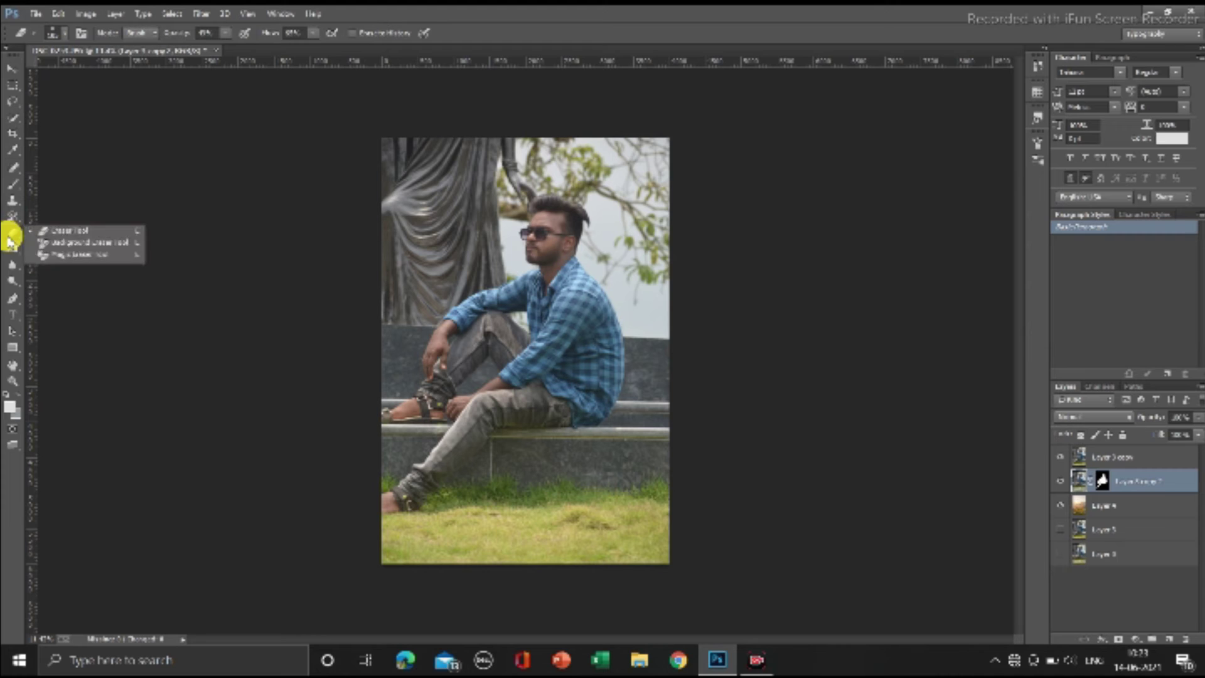
click(75, 241)
key(ctrl+plus)
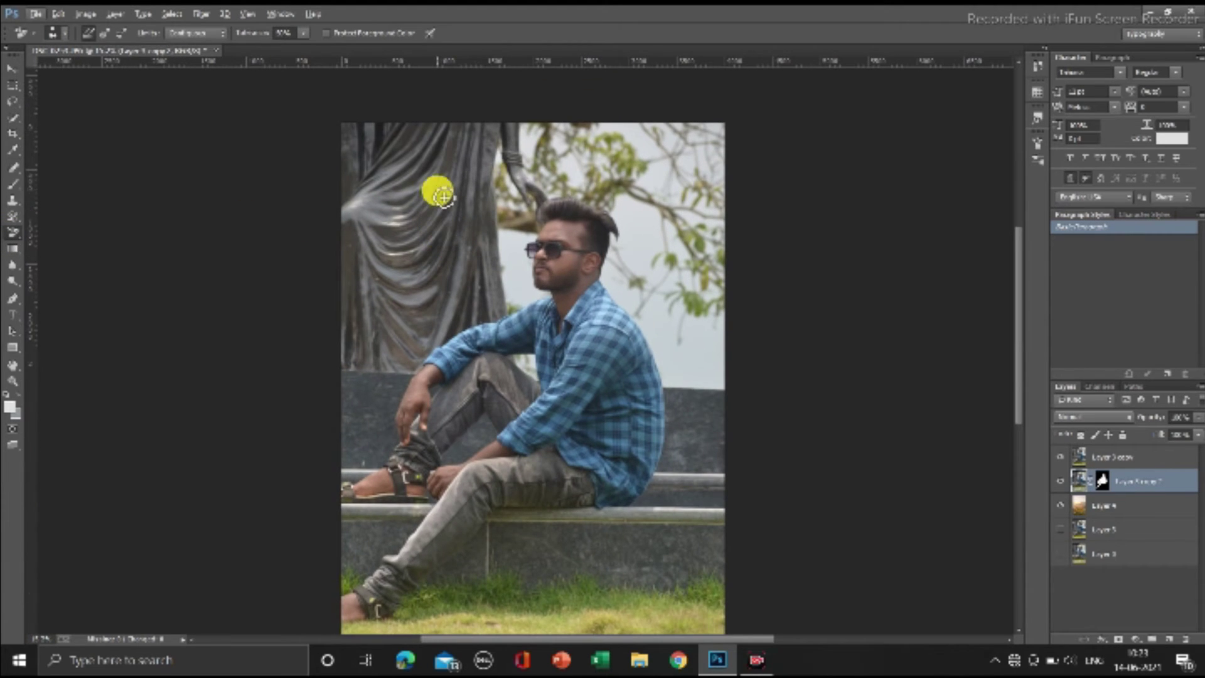
scroll(295, 190, up, 1)
scroll(292, 190, up, 1)
right_click(12, 235)
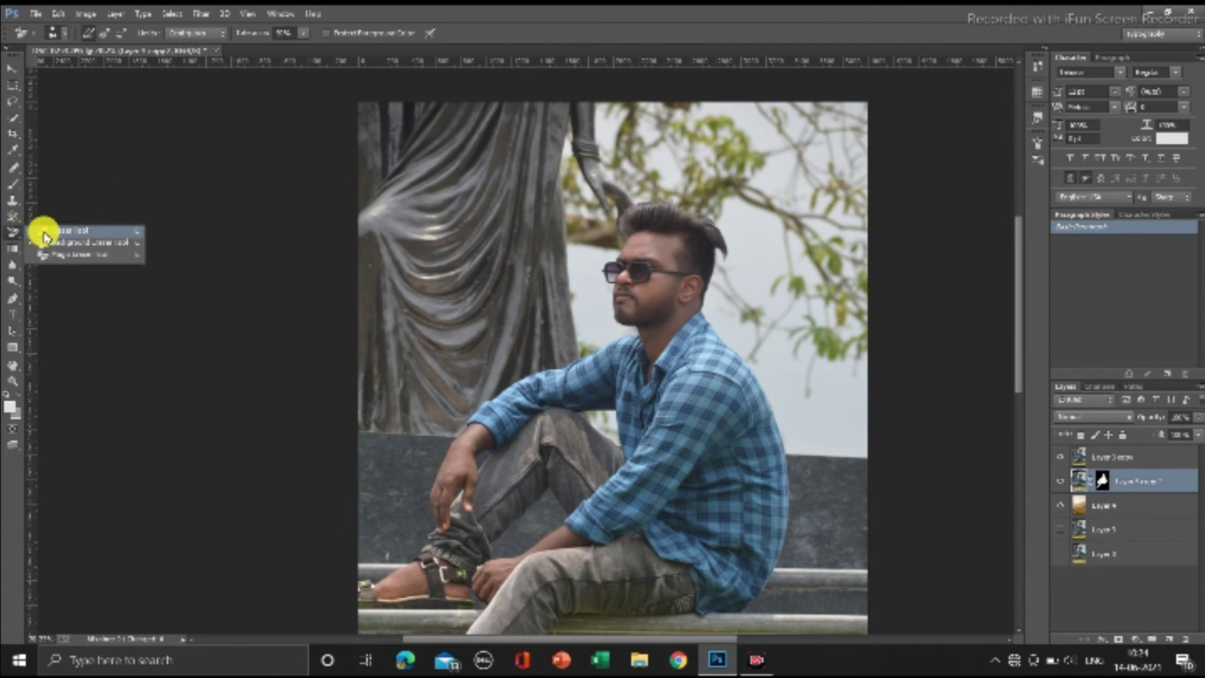
click(54, 229)
Lower the eraser opacity and enlarge the eraser brush.
right_click(546, 243)
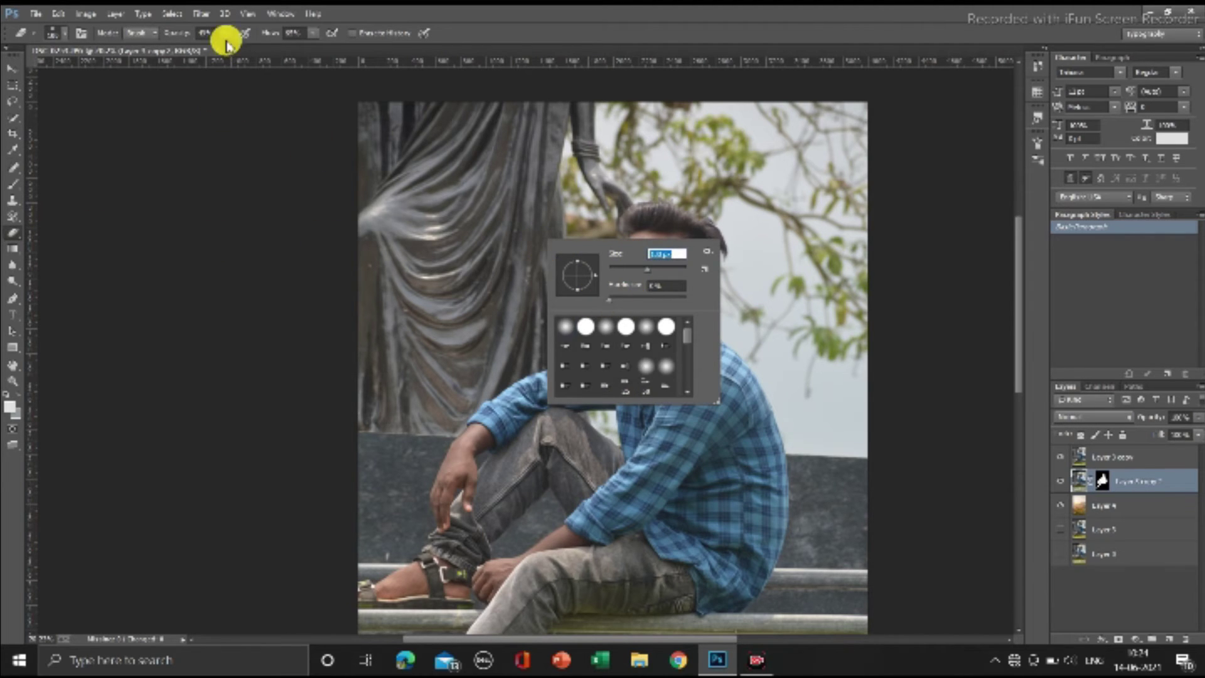
drag(224, 33, 269, 63)
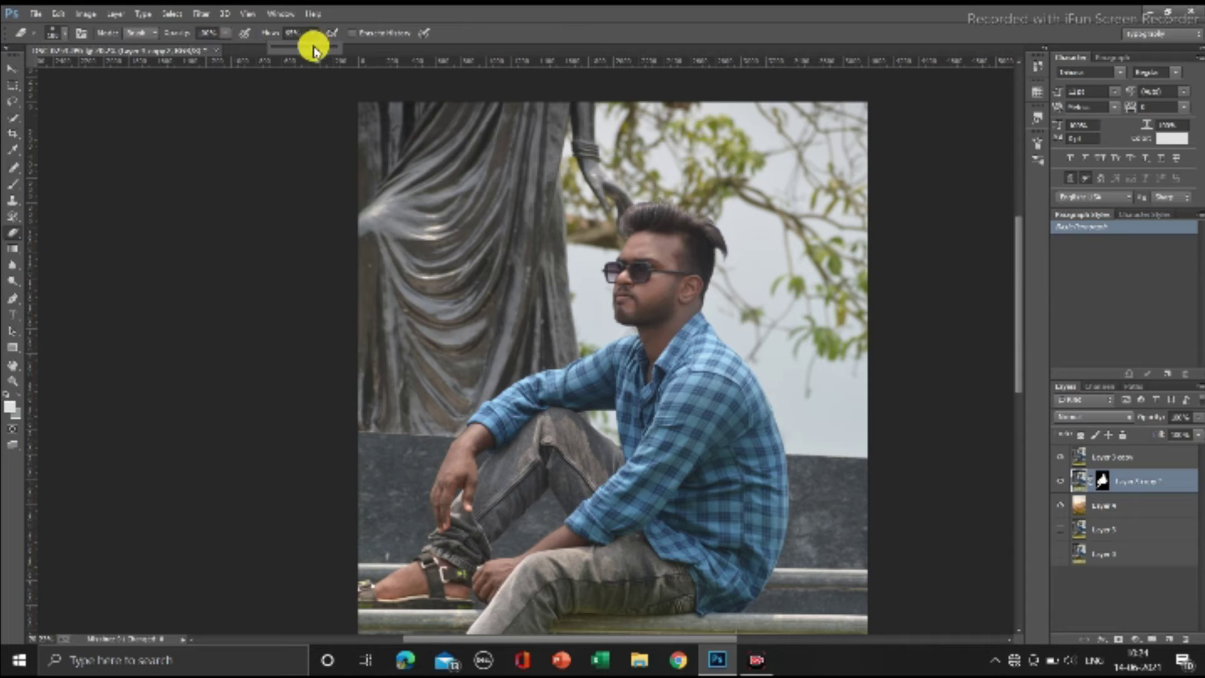
right_click(400, 143)
drag(495, 166, 507, 166)
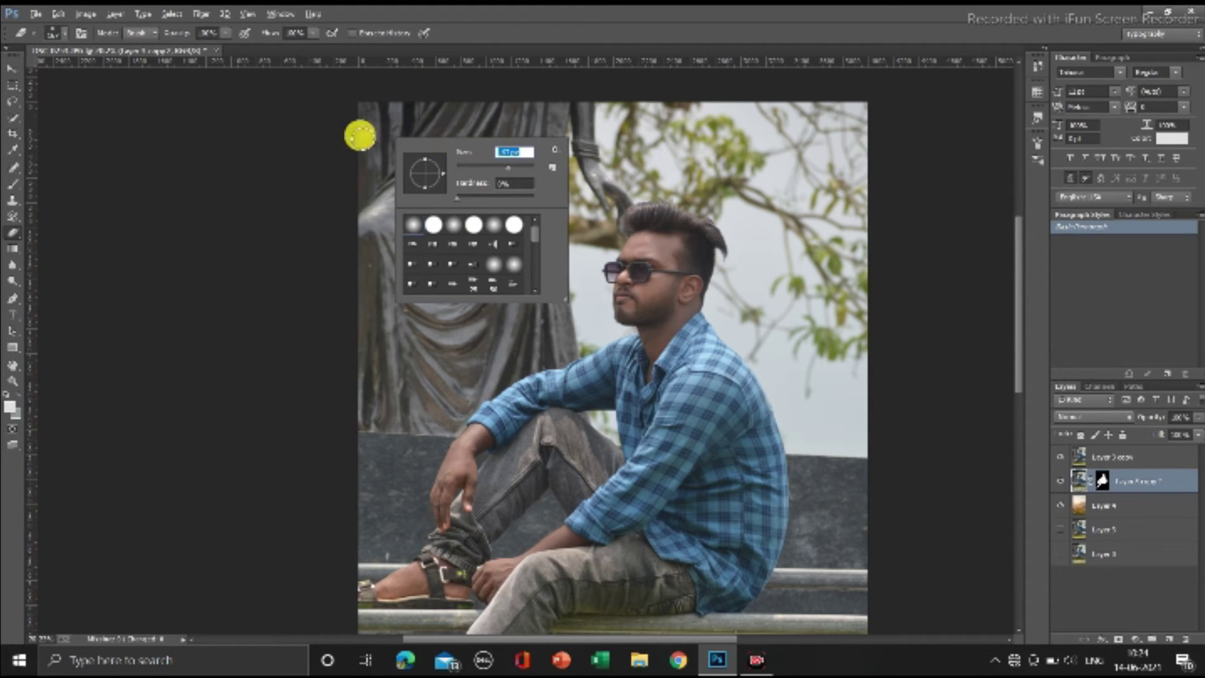
click(324, 133)
drag(420, 161, 480, 132)
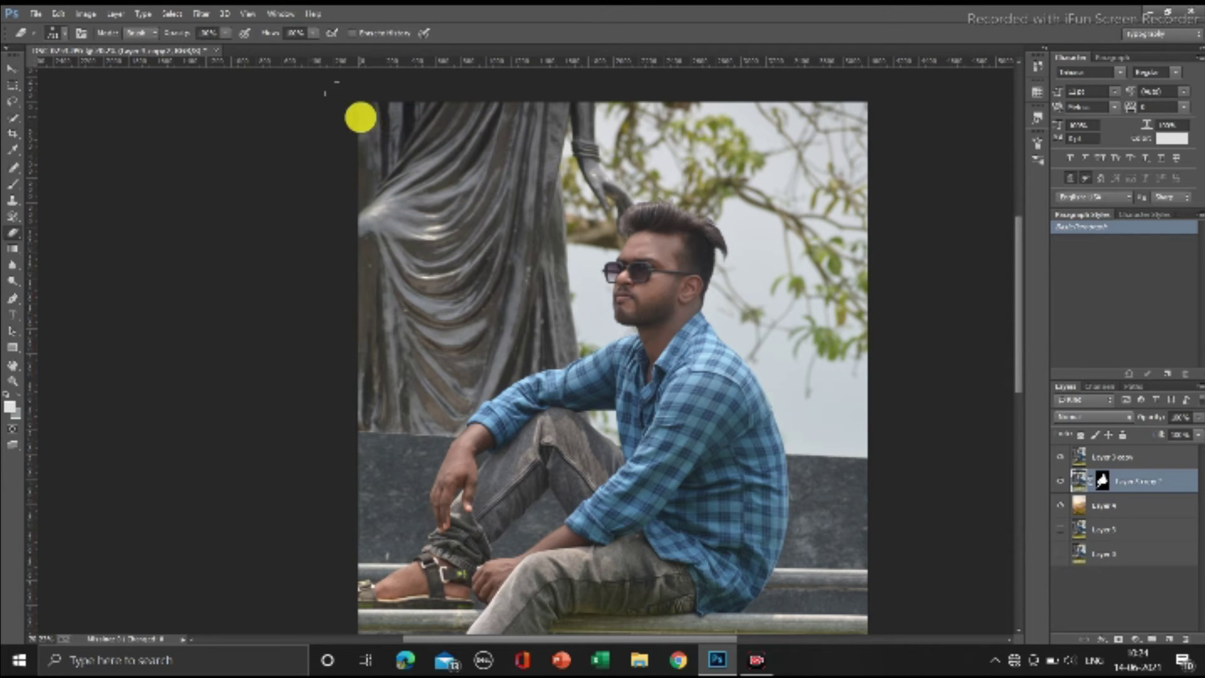
On the top photo layer, erase the statue, middle band and grey band beside the knee.
click(1114, 456)
mouse_move(352, 110)
mouse_down()
mouse_move(840, 135)
mouse_move(898, 194)
mouse_move(582, 205)
mouse_move(207, 175)
mouse_move(858, 299)
mouse_move(251, 212)
mouse_up()
mouse_move(841, 213)
mouse_down()
mouse_move(992, 369)
mouse_move(332, 309)
mouse_move(417, 368)
mouse_move(374, 392)
mouse_move(607, 383)
mouse_up()
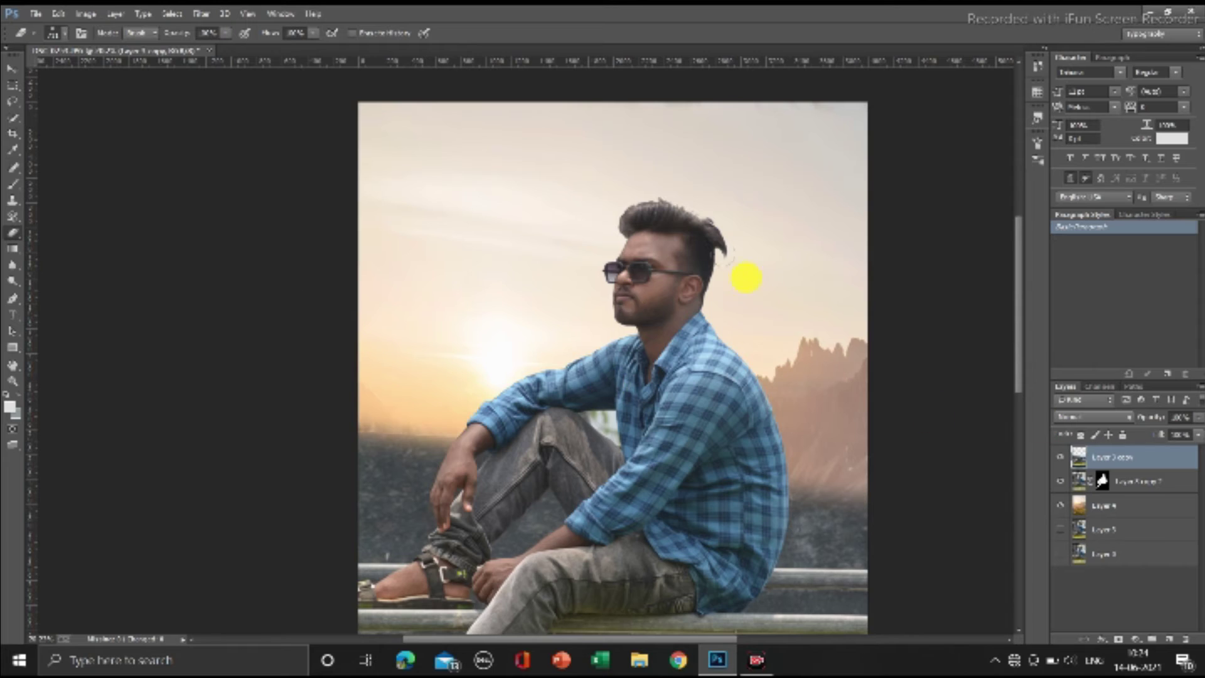
key(ctrl+minus)
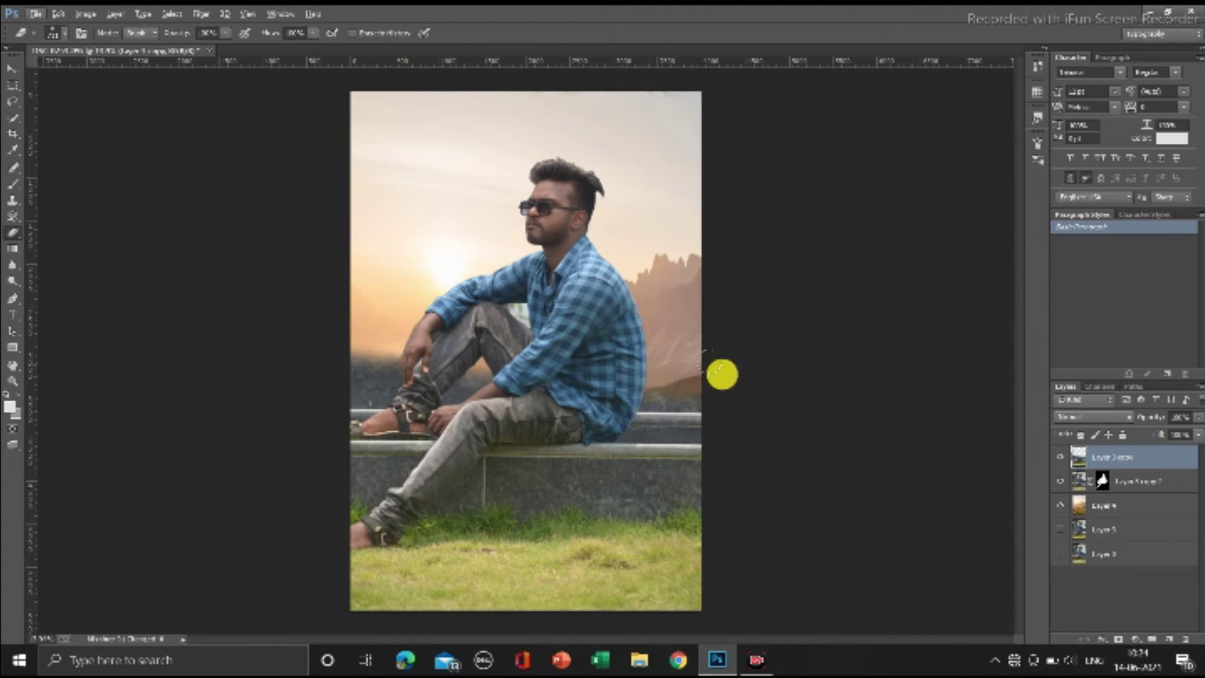
mouse_move(447, 347)
mouse_down()
mouse_move(359, 358)
mouse_move(596, 381)
mouse_up()
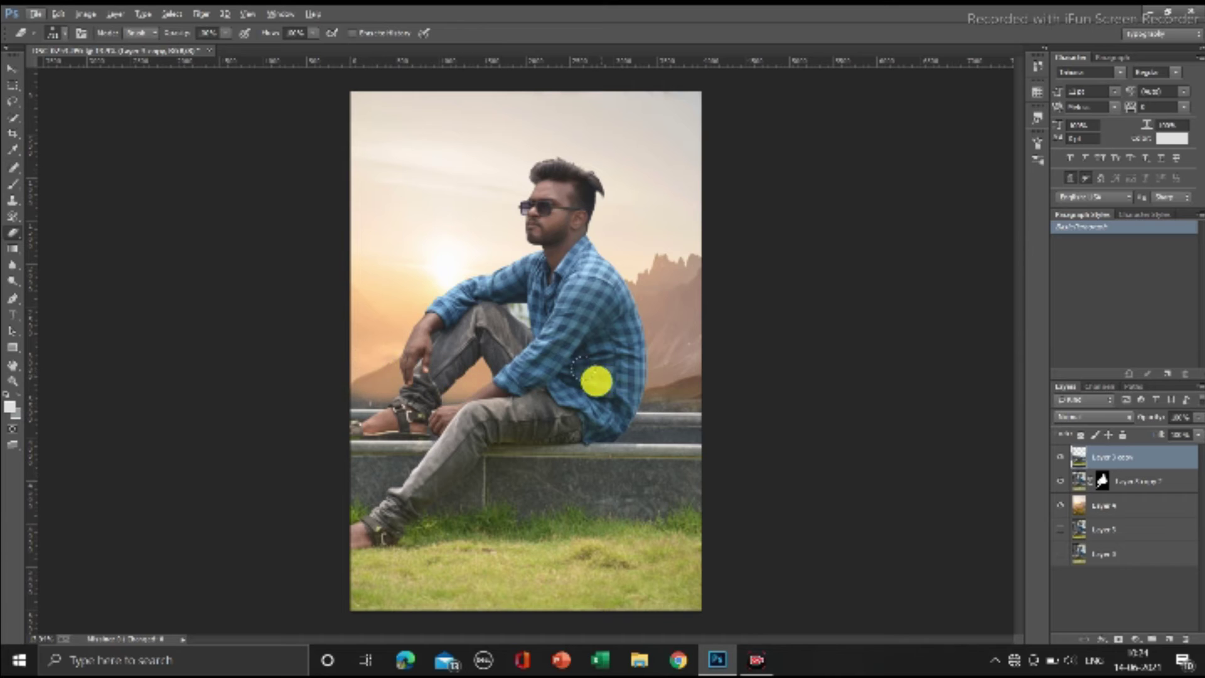
Raise the eraser opacity to about 49%.
click(308, 37)
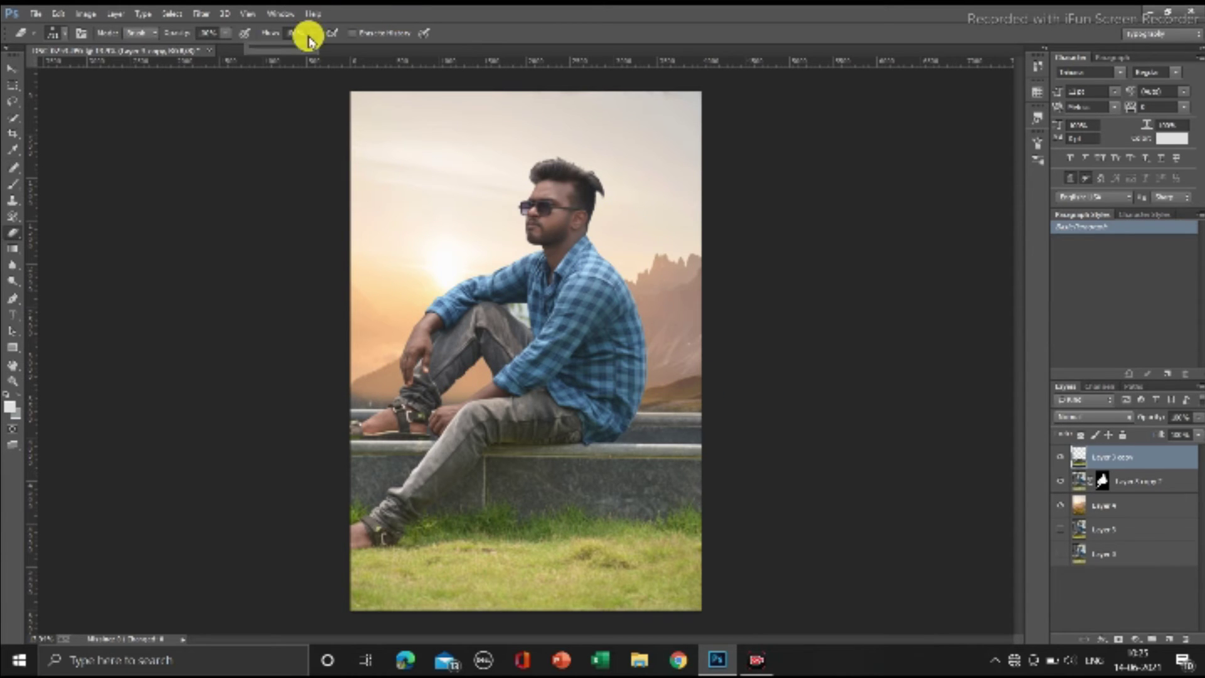
drag(225, 32, 201, 59)
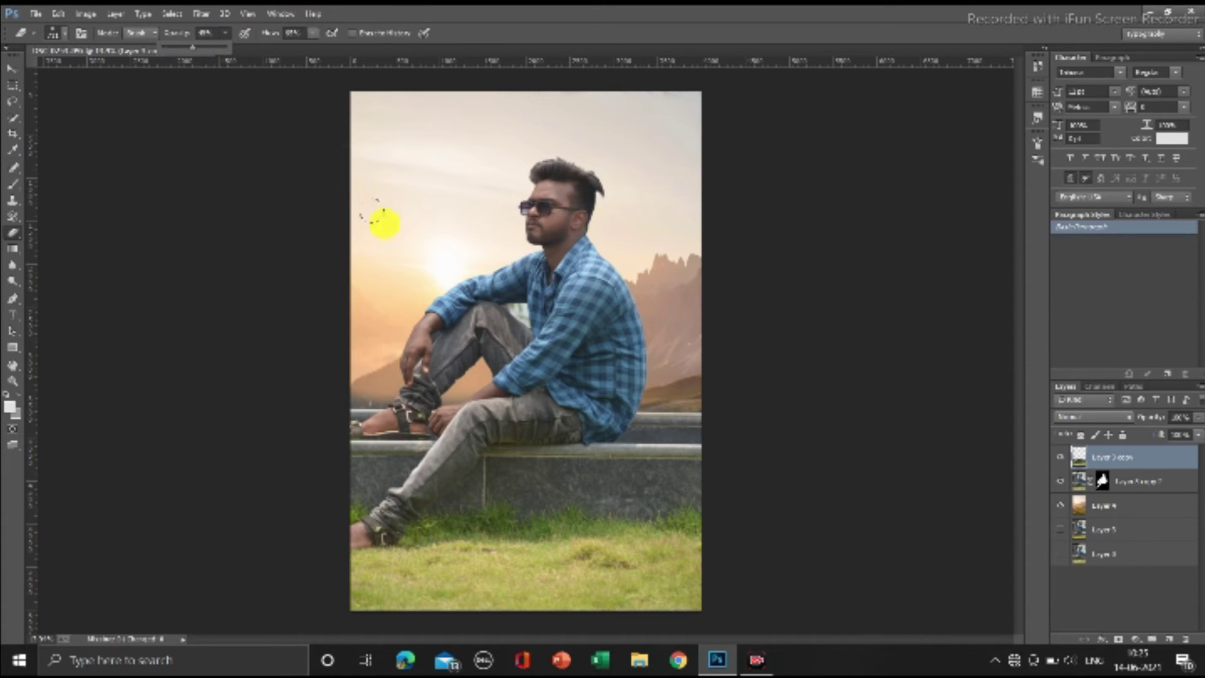
scroll(379, 241, up, 1)
scroll(377, 261, up, 2)
scroll(361, 267, up, 2)
Reduce the eraser brush size, then pan around the image to inspect it.
right_click(409, 242)
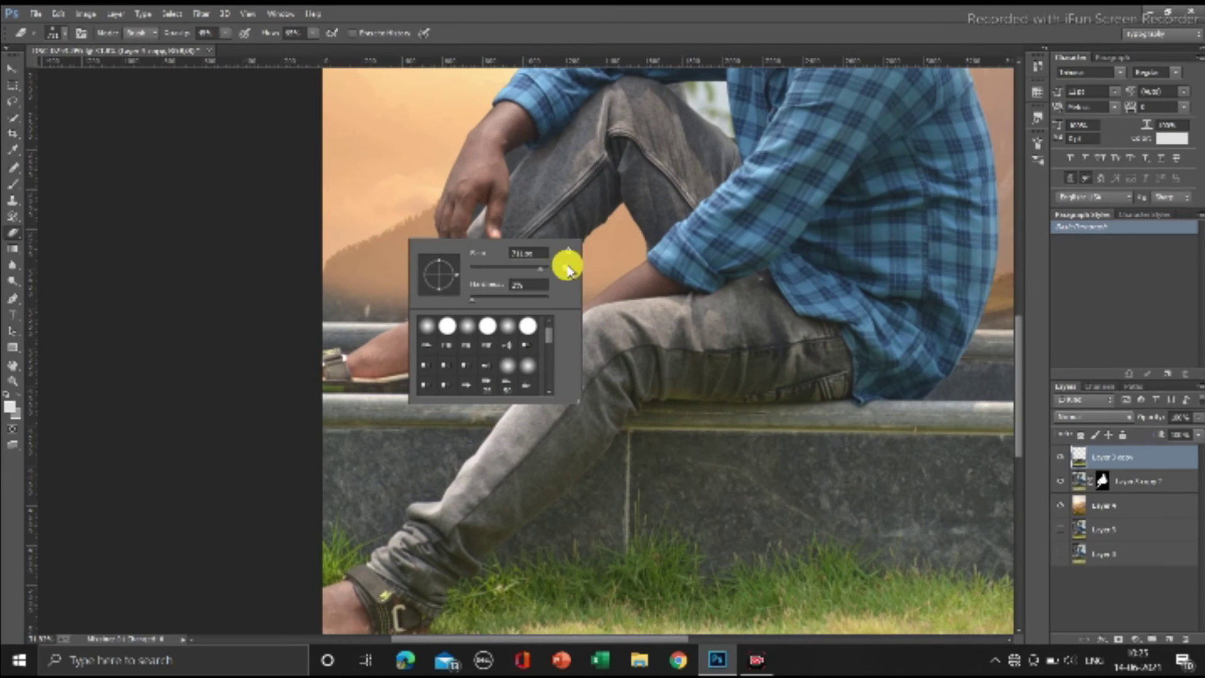
drag(489, 268, 519, 270)
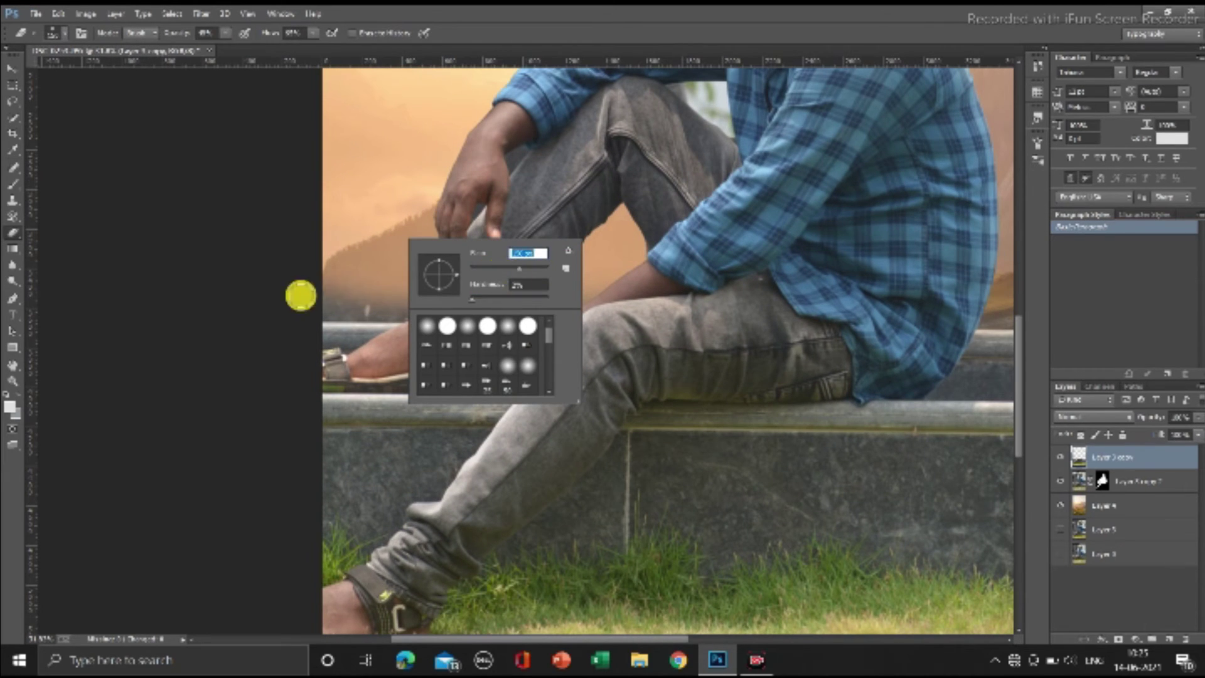
key(Return)
scroll(328, 301, up, 1)
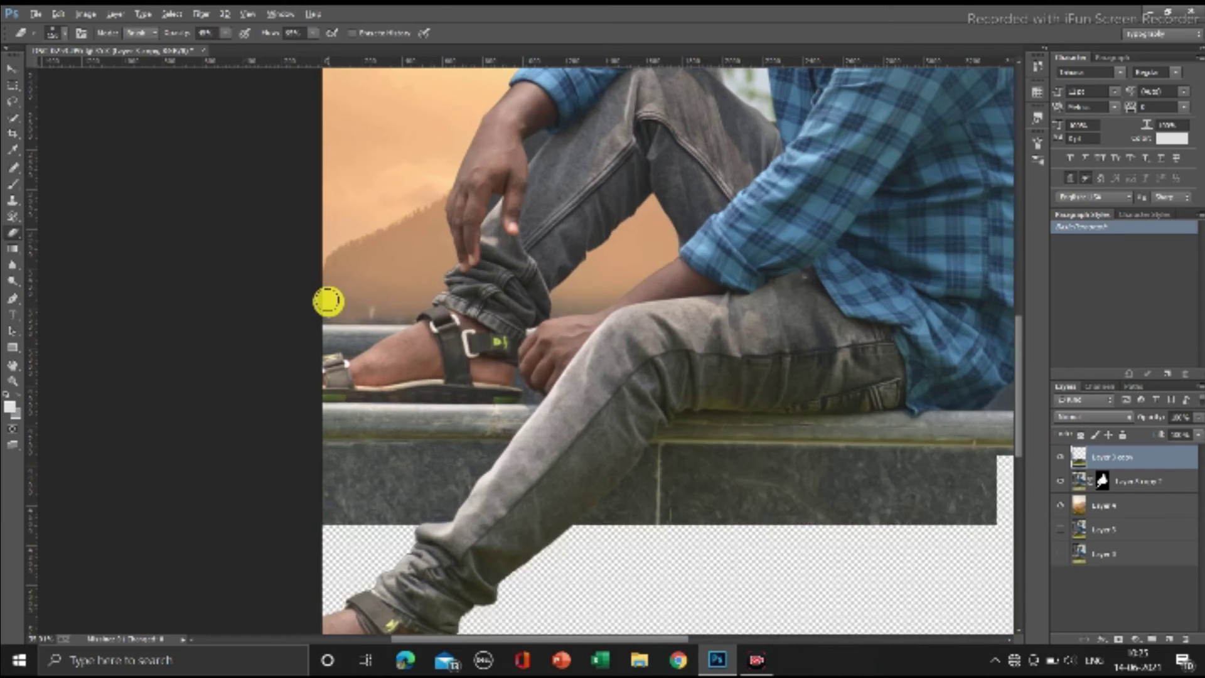
scroll(328, 301, up, 1)
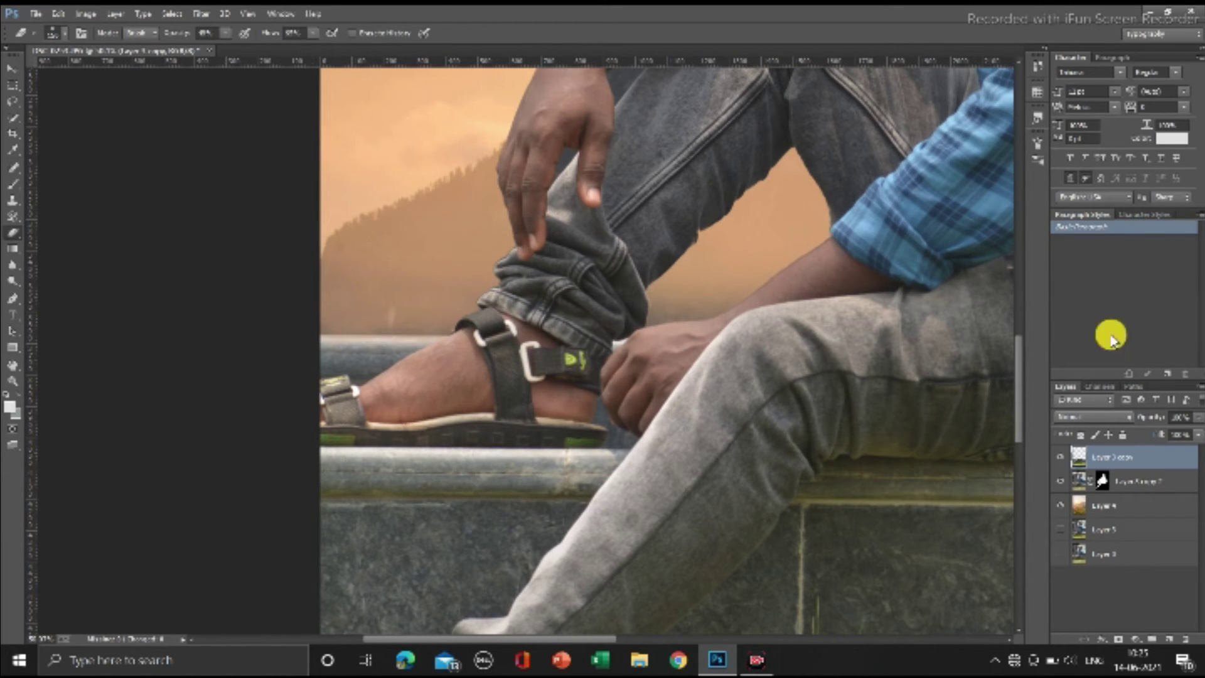
scroll(425, 341, down, 2)
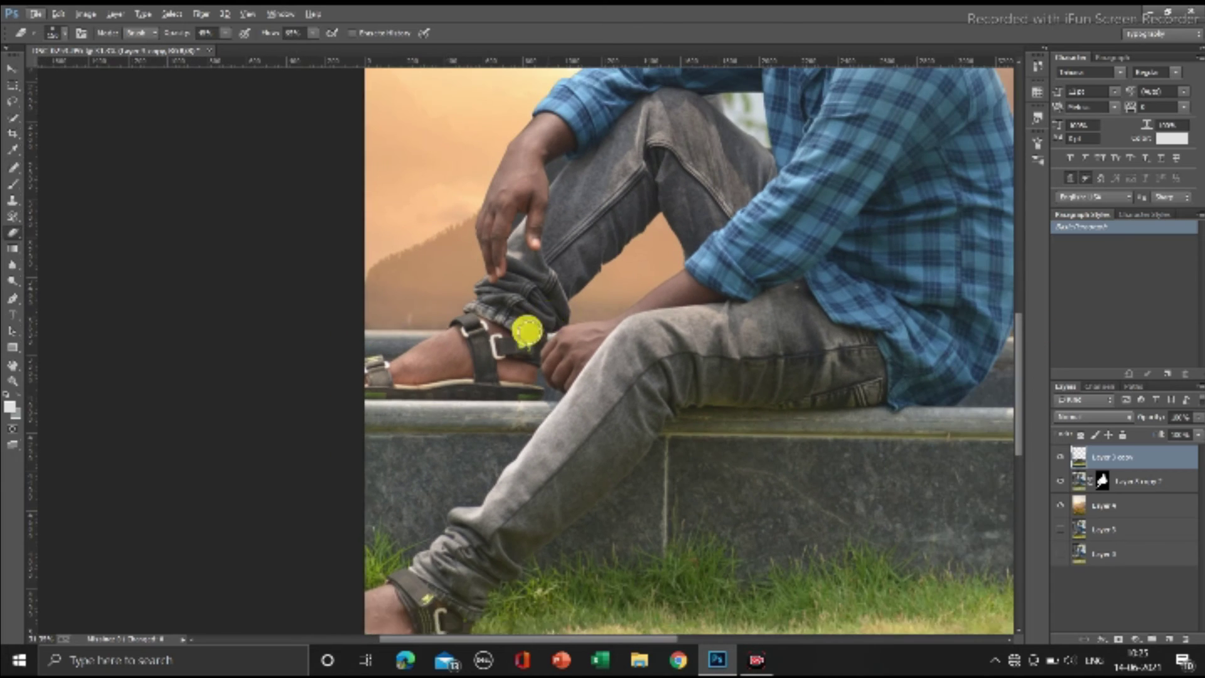
scroll(536, 328, right, 5)
scroll(863, 265, up, 2)
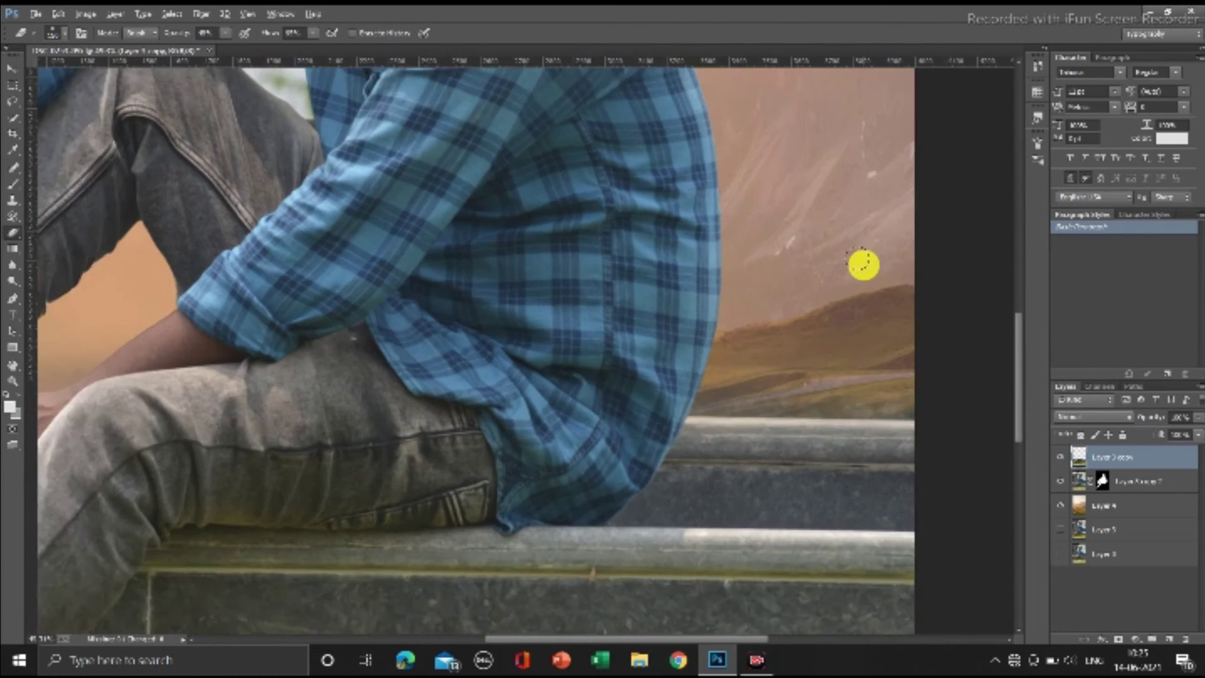
scroll(863, 264, up, 1)
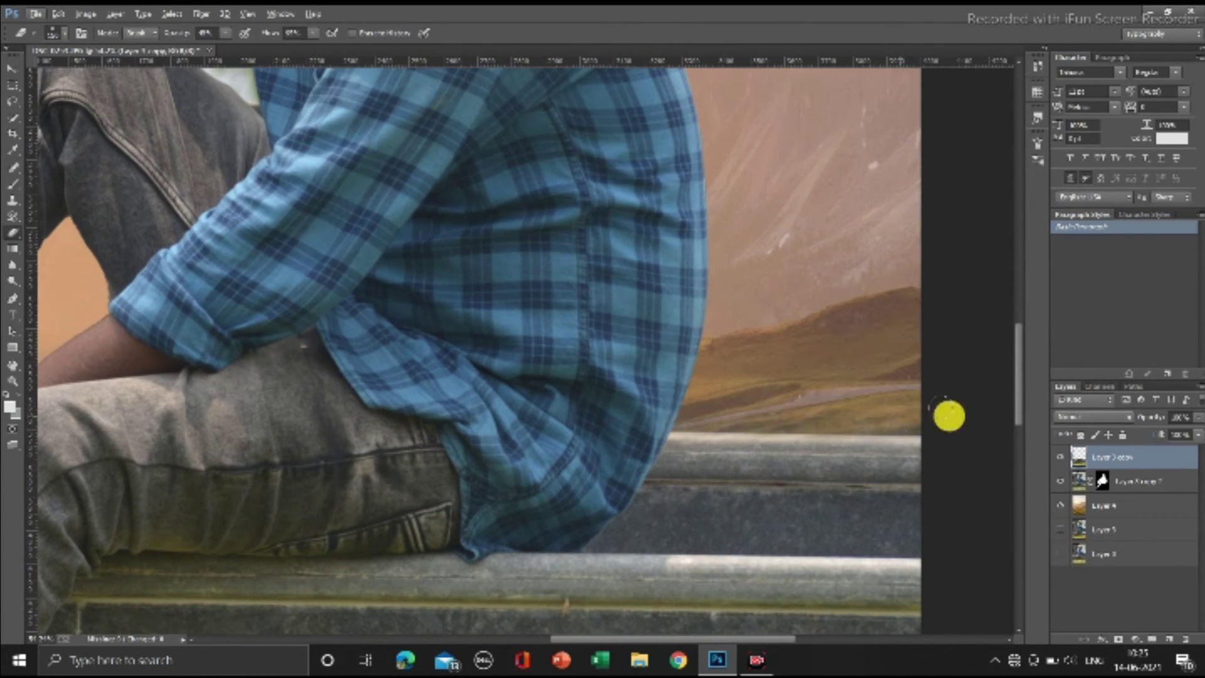
scroll(693, 331, down, 1)
scroll(683, 323, down, 2)
scroll(686, 325, down, 1)
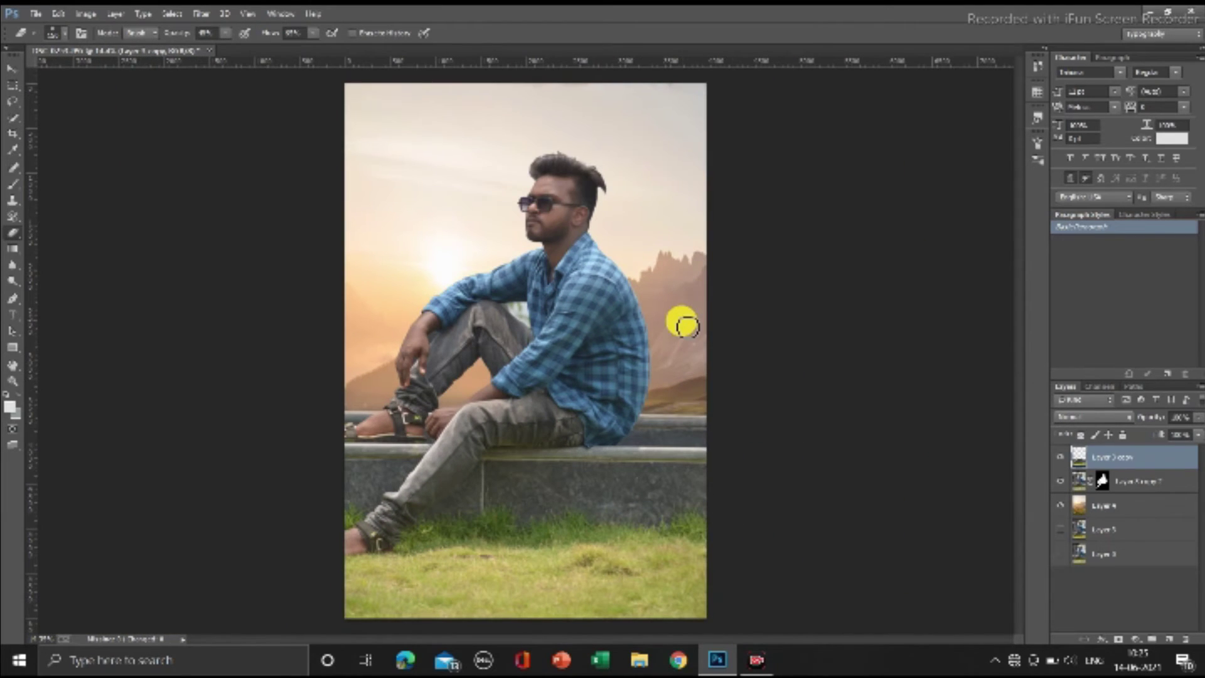
Shrink Layer 4, the mountain background, from its corner and shift it up-left behind the man.
click(1126, 508)
scroll(603, 393, down, 2)
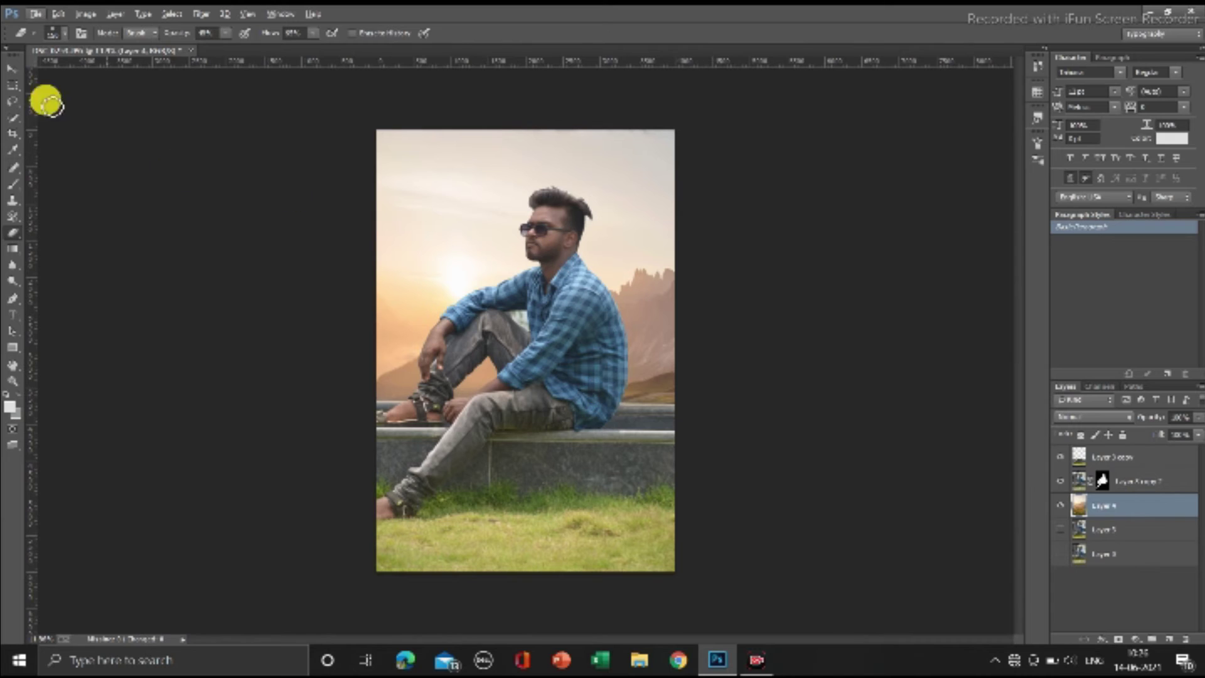
click(12, 67)
drag(480, 200, 468, 183)
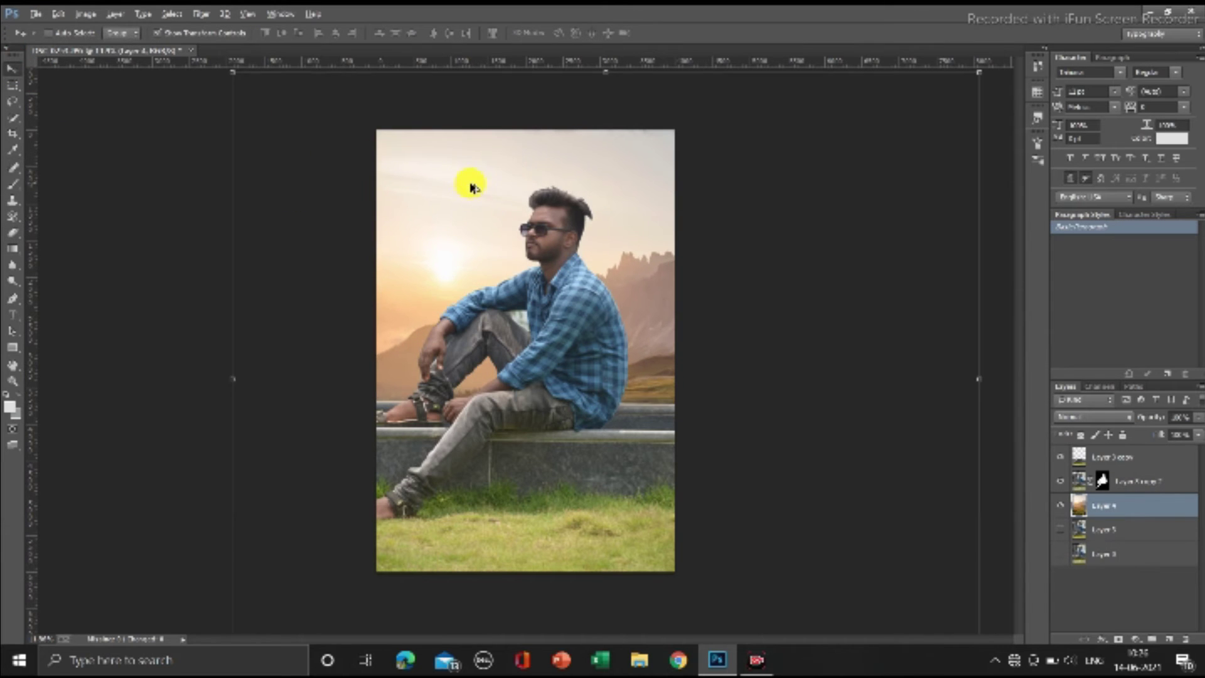
scroll(472, 186, down, 1)
drag(846, 584, 791, 566)
drag(541, 156, 541, 150)
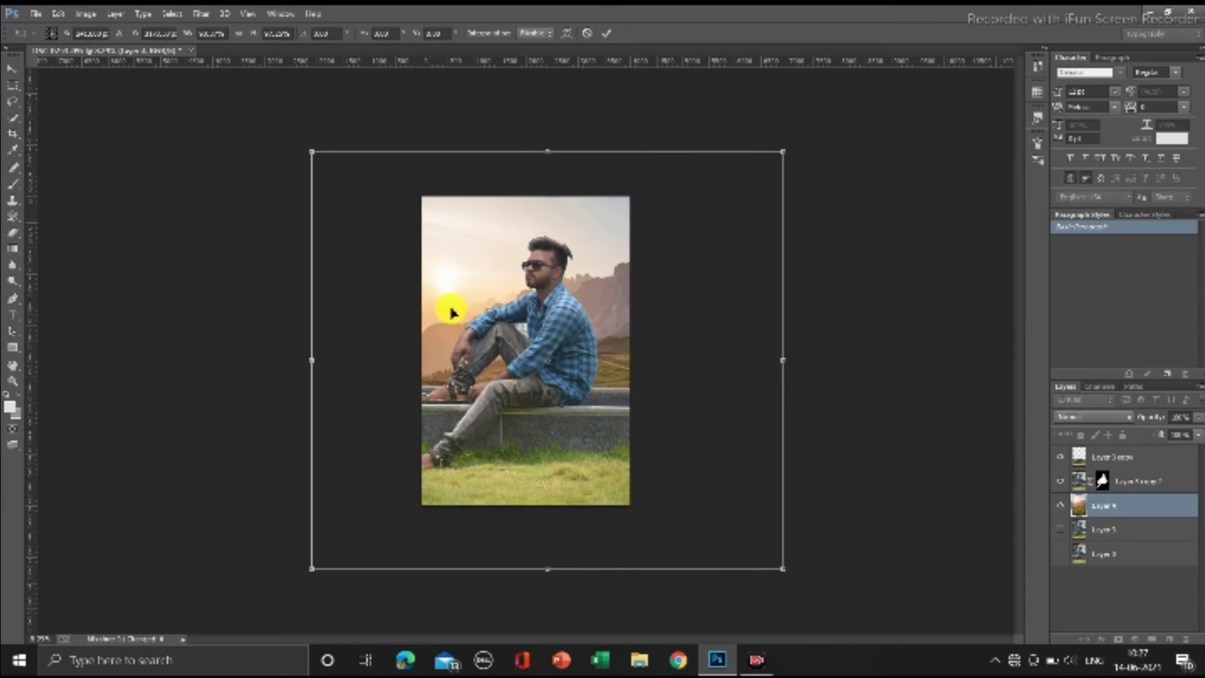
drag(449, 309, 463, 315)
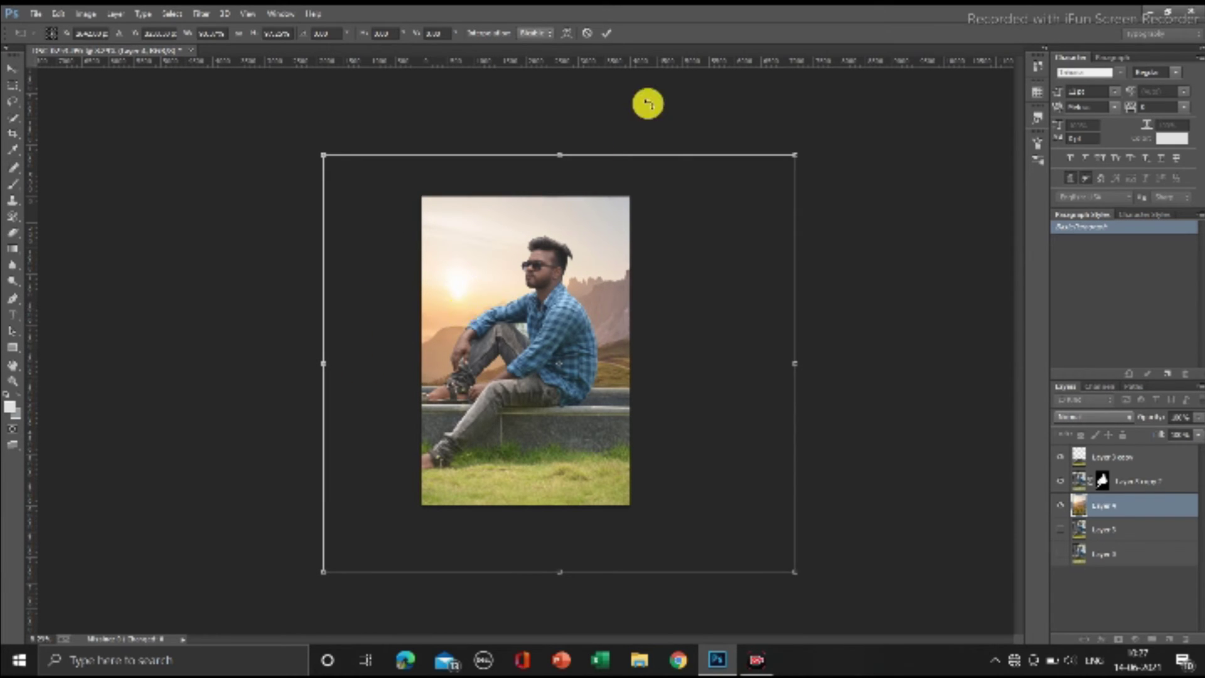
key(Return)
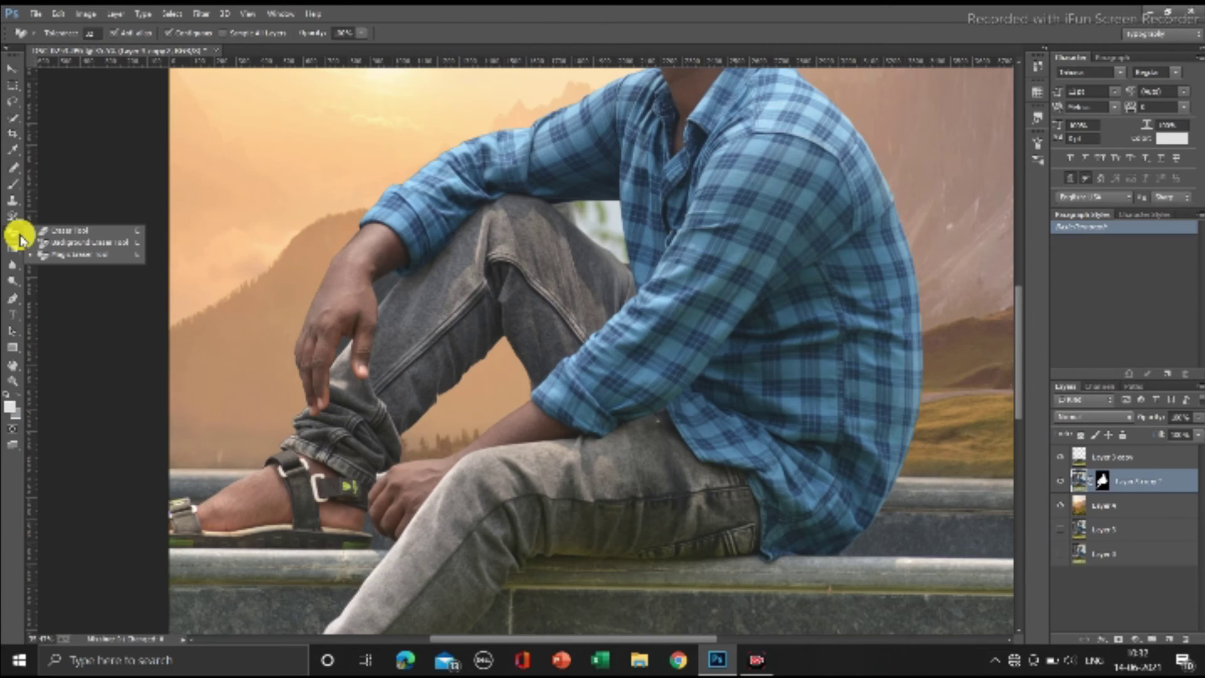
Try the Magic Eraser on the arm–leg gap, then undo it because it removed the jeans.
click(76, 254)
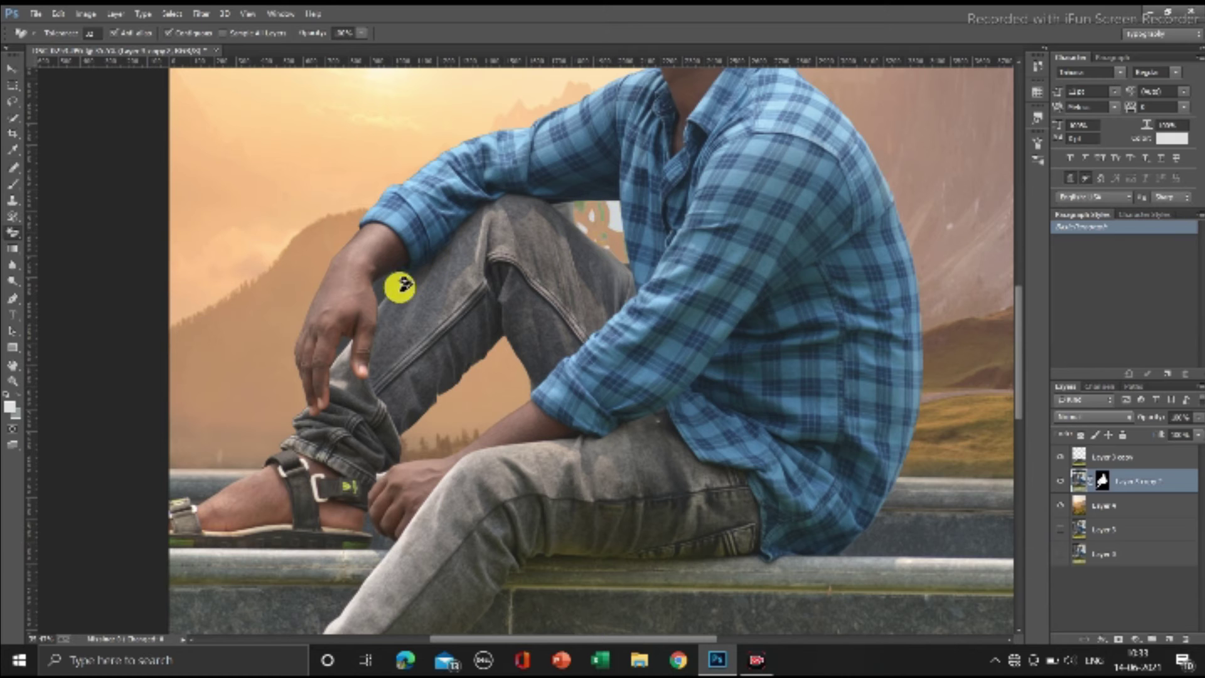
scroll(377, 301, up, 1)
scroll(352, 320, up, 1)
scroll(376, 288, up, 1)
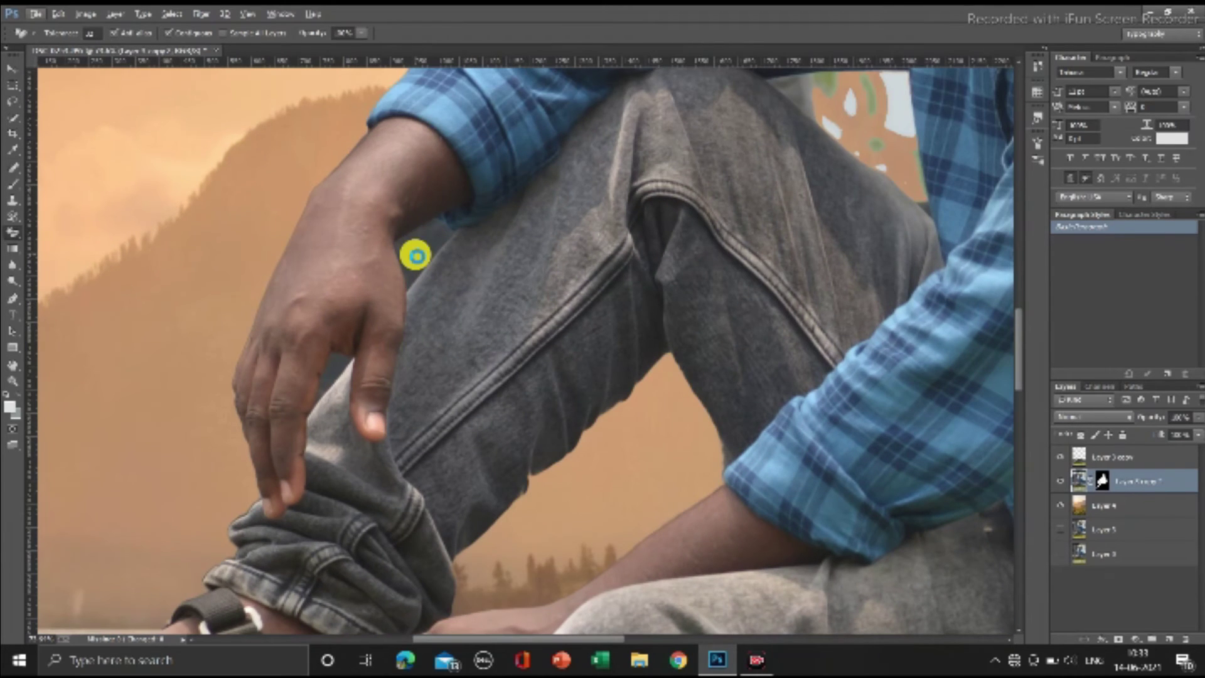
click(416, 255)
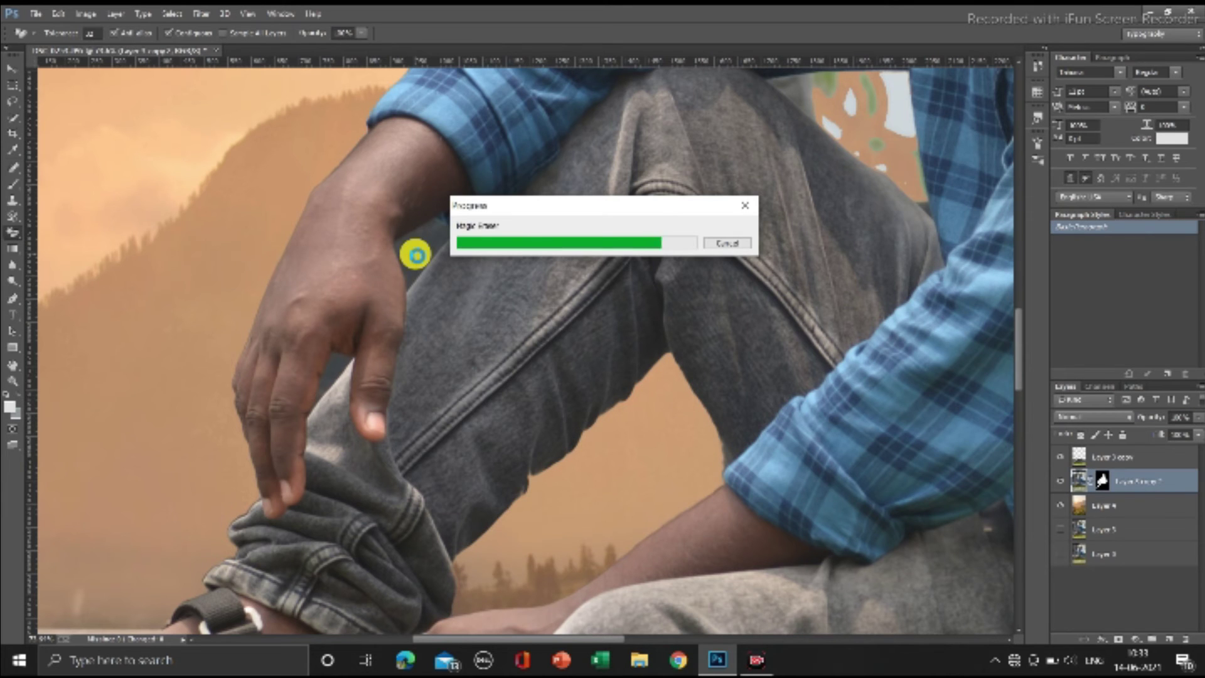
key(ctrl+z)
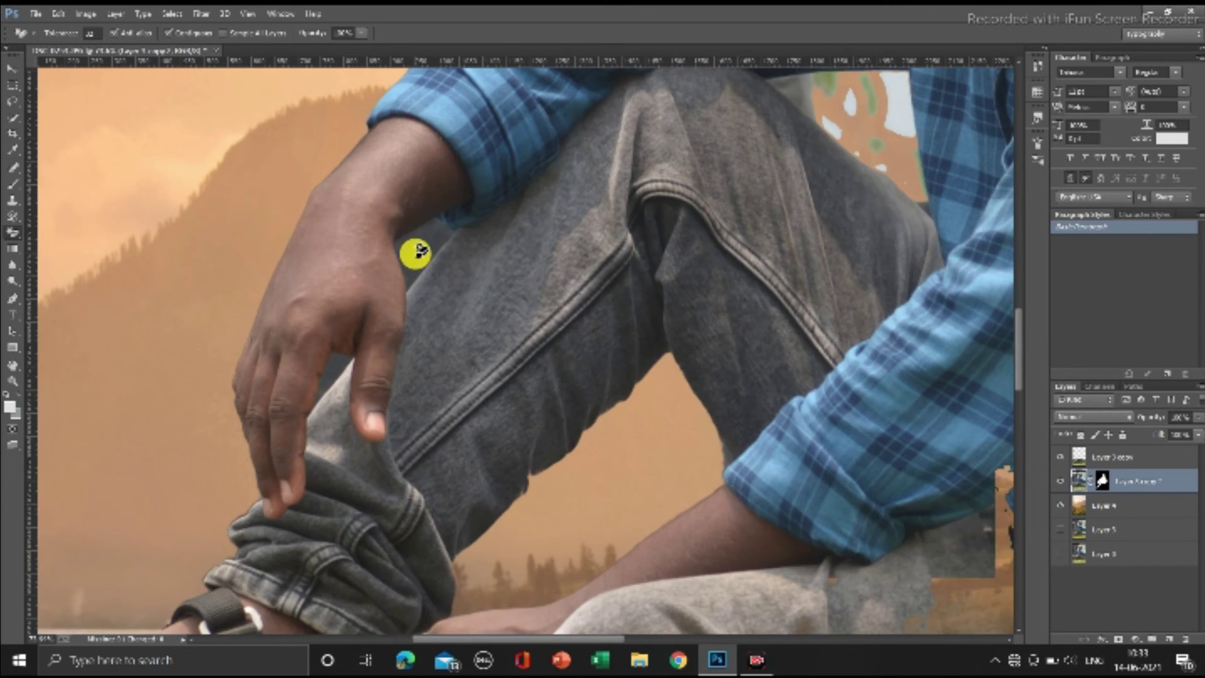
key(ctrl+minus)
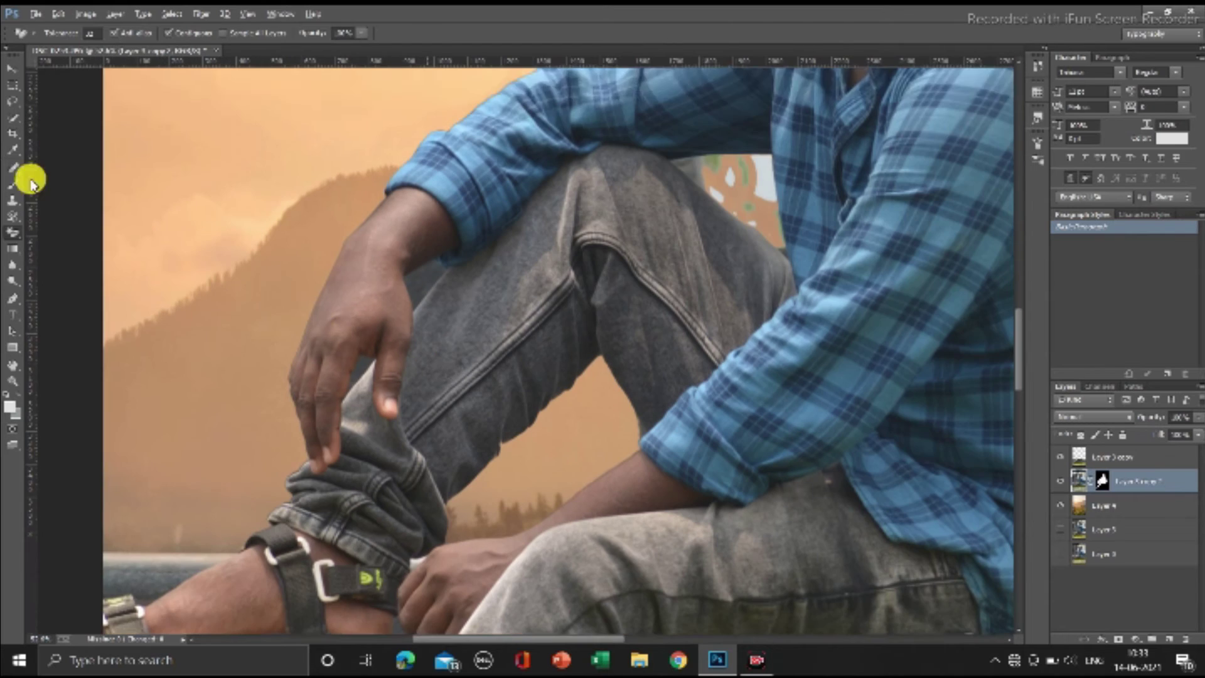
Switch back to the regular Eraser and adjust its brush size, opacity and flow.
right_click(11, 232)
click(45, 232)
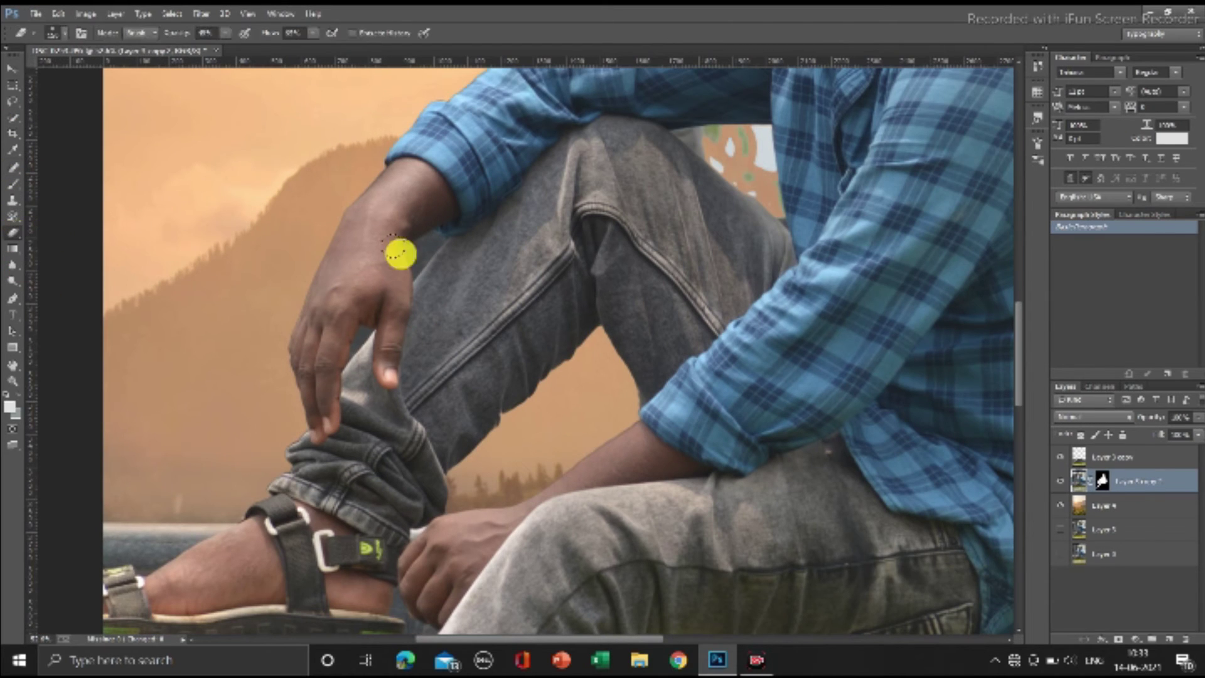
scroll(761, 193, up, 2)
right_click(841, 251)
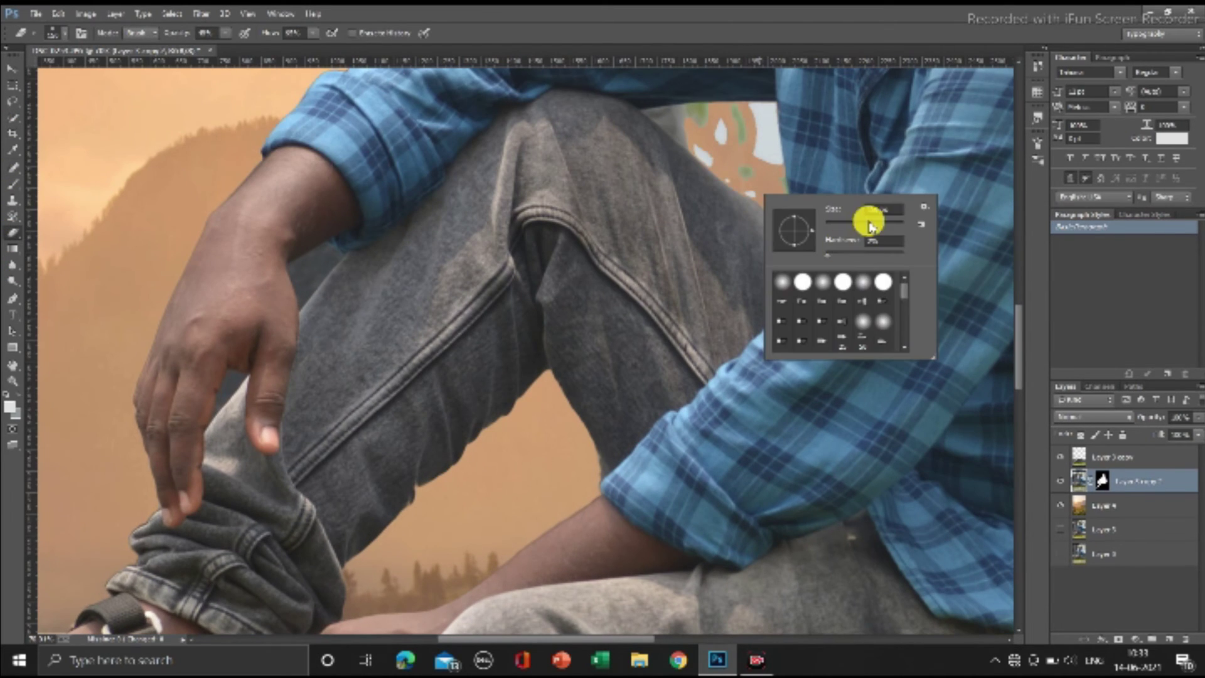
right_click(745, 129)
click(312, 33)
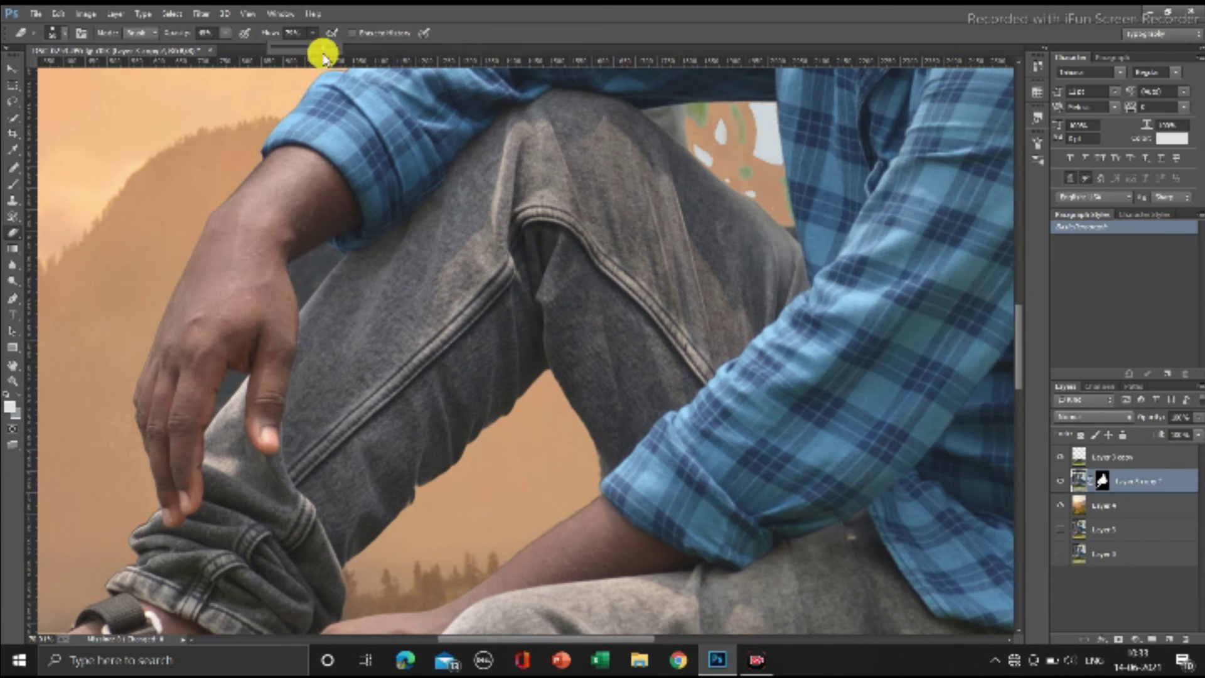
drag(317, 48, 295, 49)
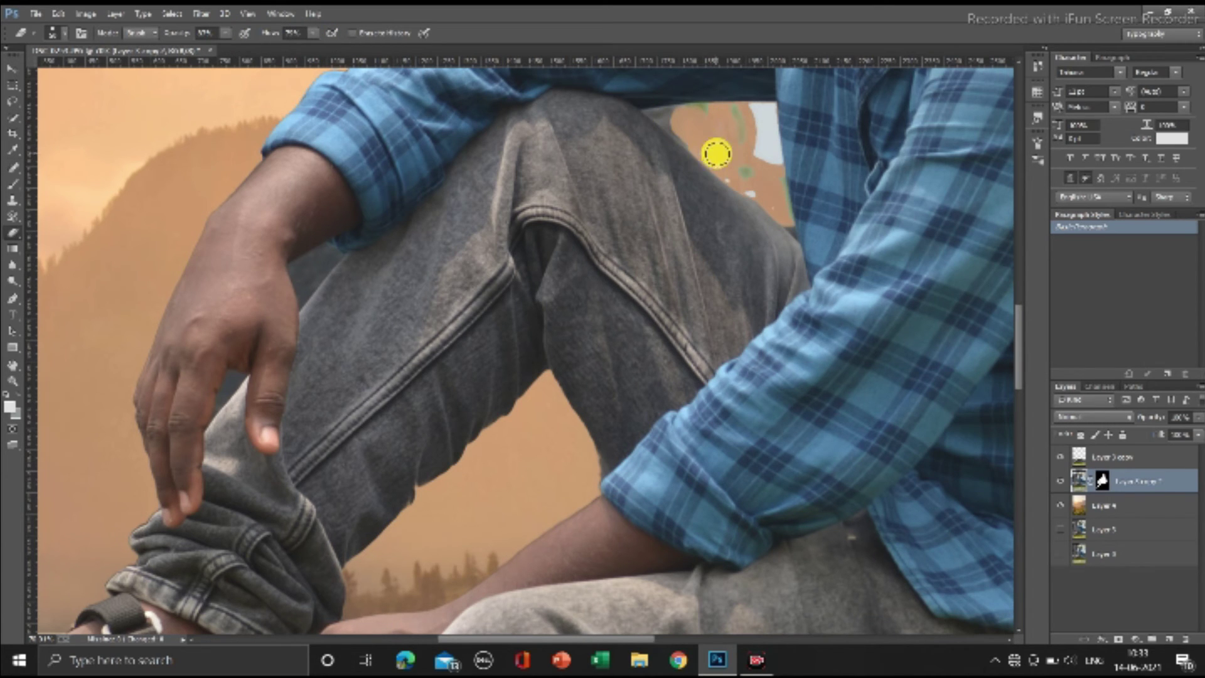
scroll(742, 99, up, 2)
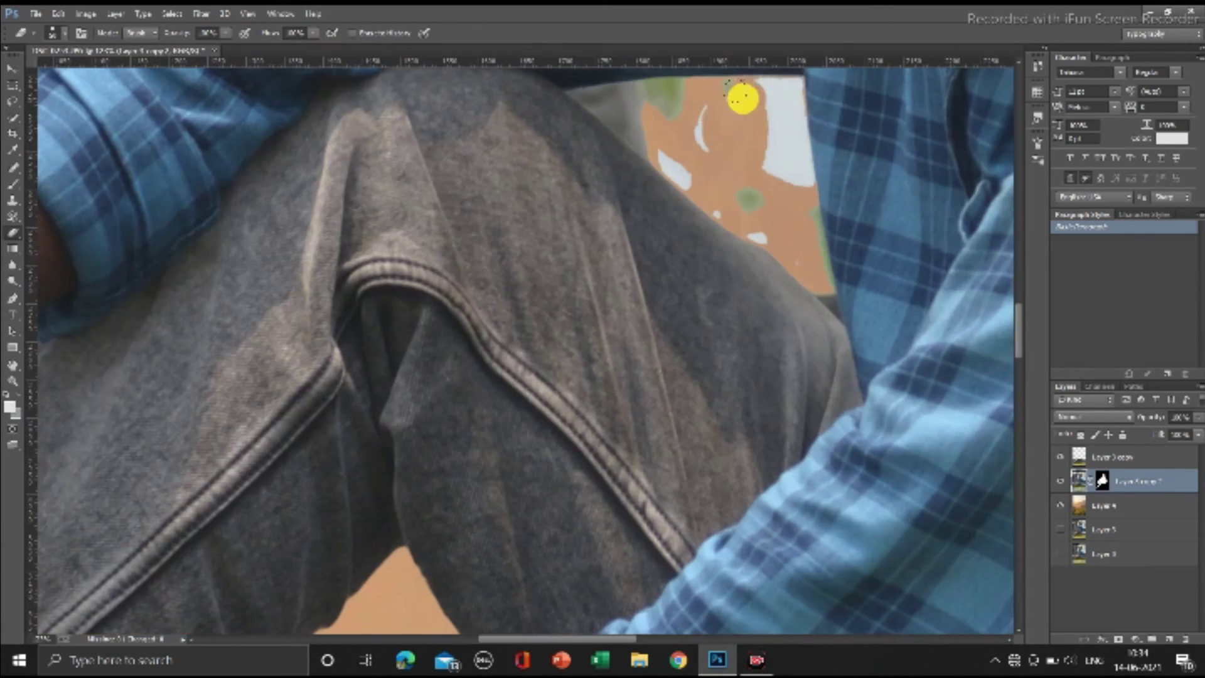
Erase the white and green spots and grey edge behind the knee.
drag(742, 98, 807, 232)
right_click(653, 122)
click(780, 94)
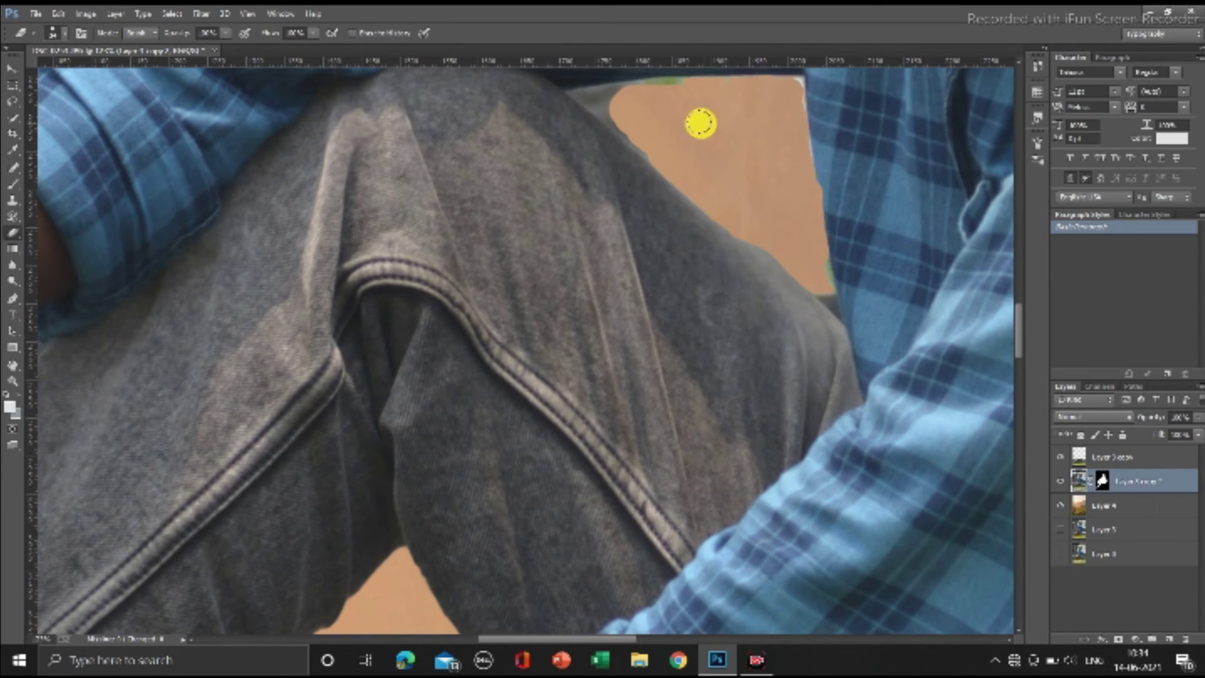
mouse_move(700, 123)
mouse_down()
mouse_move(627, 95)
mouse_move(643, 126)
mouse_move(575, 100)
mouse_move(602, 111)
mouse_up()
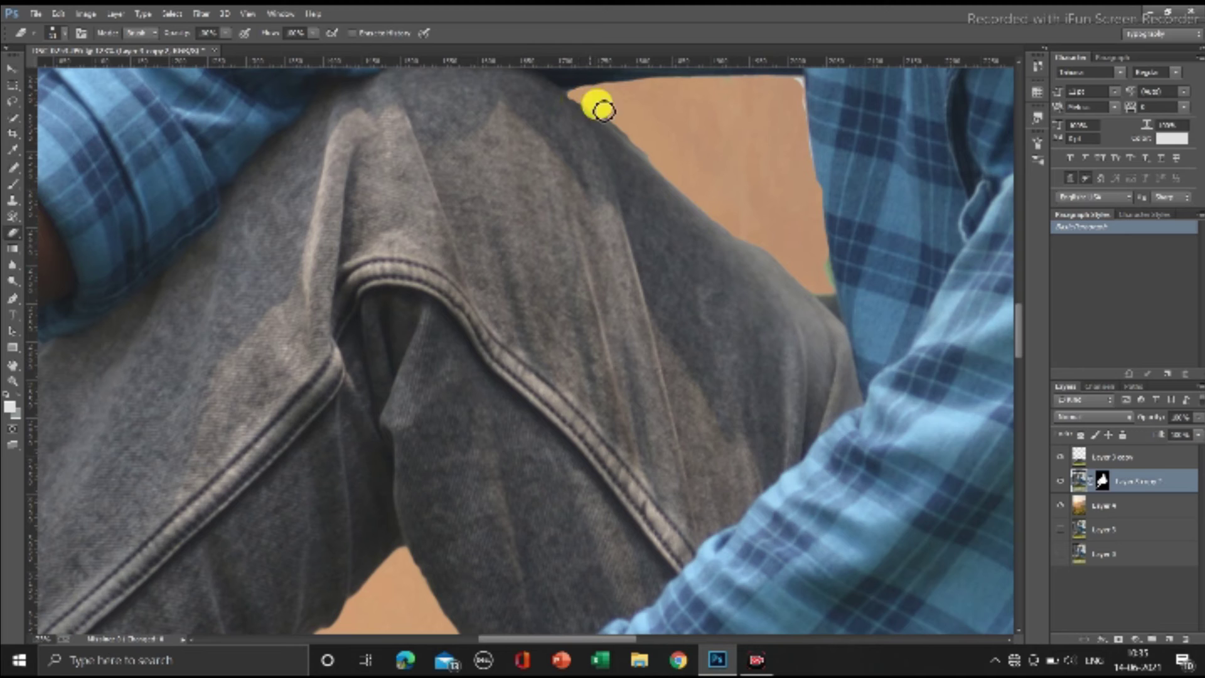
scroll(320, 186, left, 5)
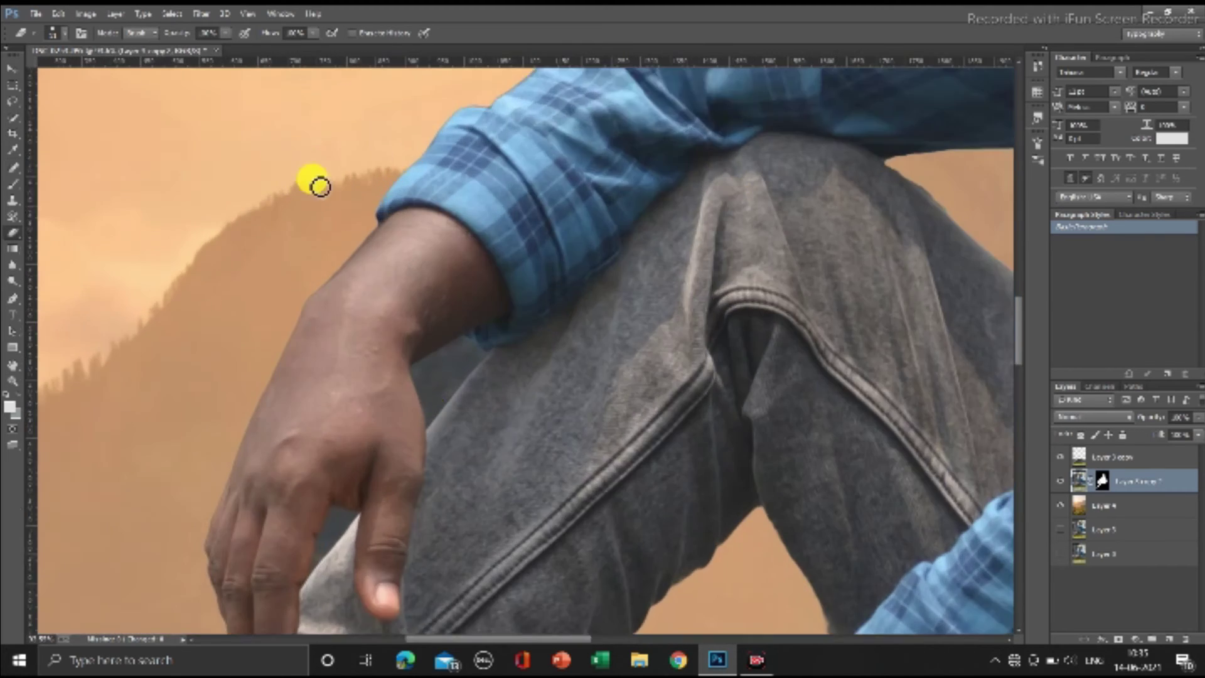
scroll(470, 314, up, 3)
Cover the gap between the wrist and jeans with background.
right_click(467, 314)
mouse_move(470, 242)
mouse_down()
mouse_move(417, 336)
mouse_move(492, 226)
mouse_move(400, 339)
mouse_move(464, 229)
mouse_up()
right_click(549, 263)
mouse_move(392, 377)
mouse_down()
mouse_move(404, 385)
mouse_move(507, 256)
mouse_move(458, 194)
mouse_move(366, 258)
mouse_move(393, 384)
mouse_move(462, 198)
mouse_up()
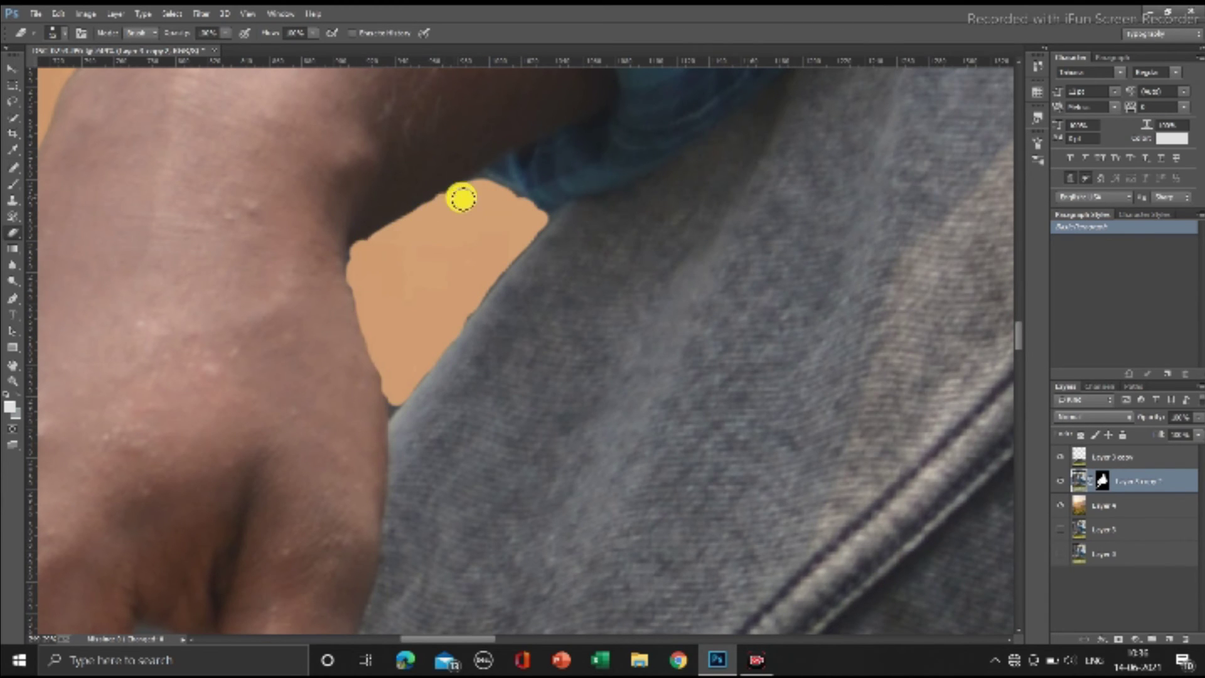
scroll(401, 269, down, 5)
scroll(345, 347, down, 1)
mouse_move(320, 313)
mouse_down()
mouse_move(269, 390)
mouse_move(242, 377)
mouse_move(284, 324)
mouse_move(258, 337)
mouse_move(277, 372)
mouse_up()
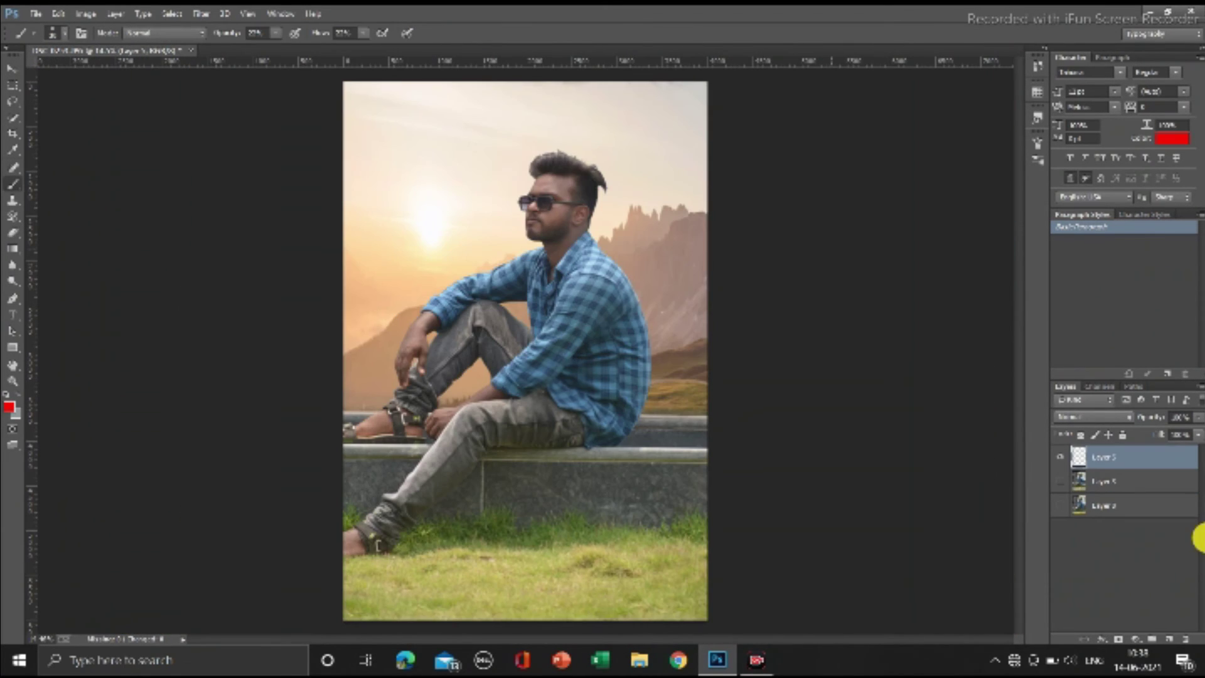
Show and select Layer 5, stamp all visible layers into it, and launch Camera Raw Filter.
click(1060, 481)
click(1063, 464)
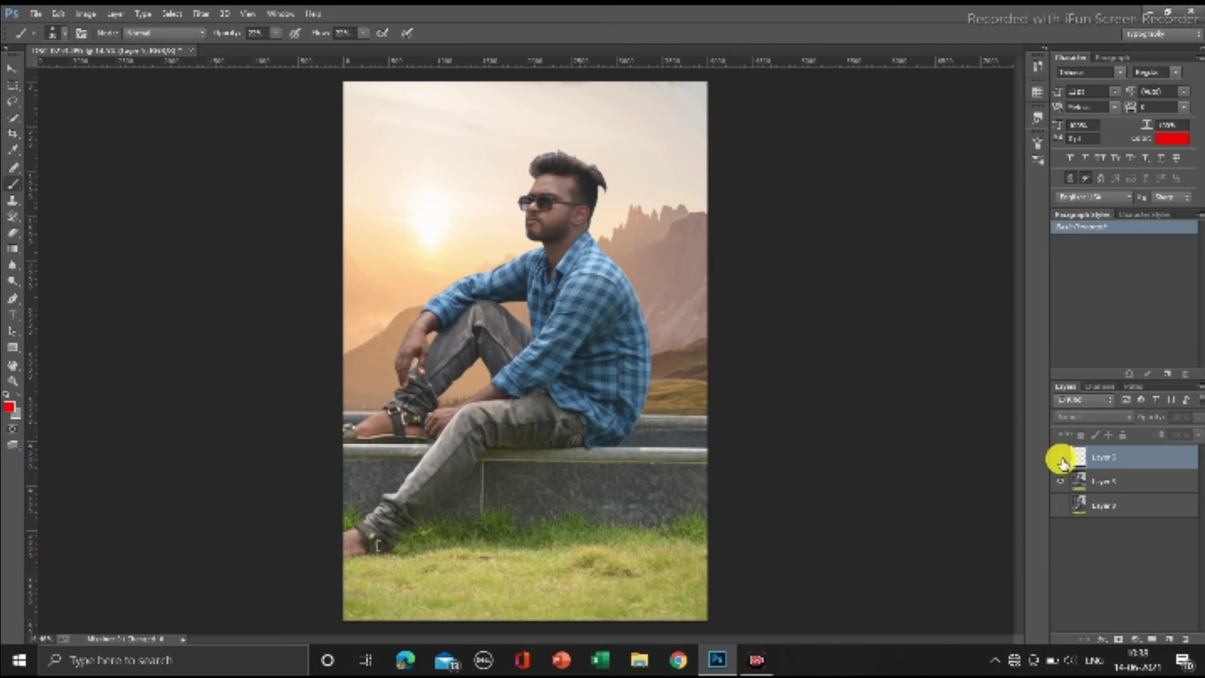
click(1142, 481)
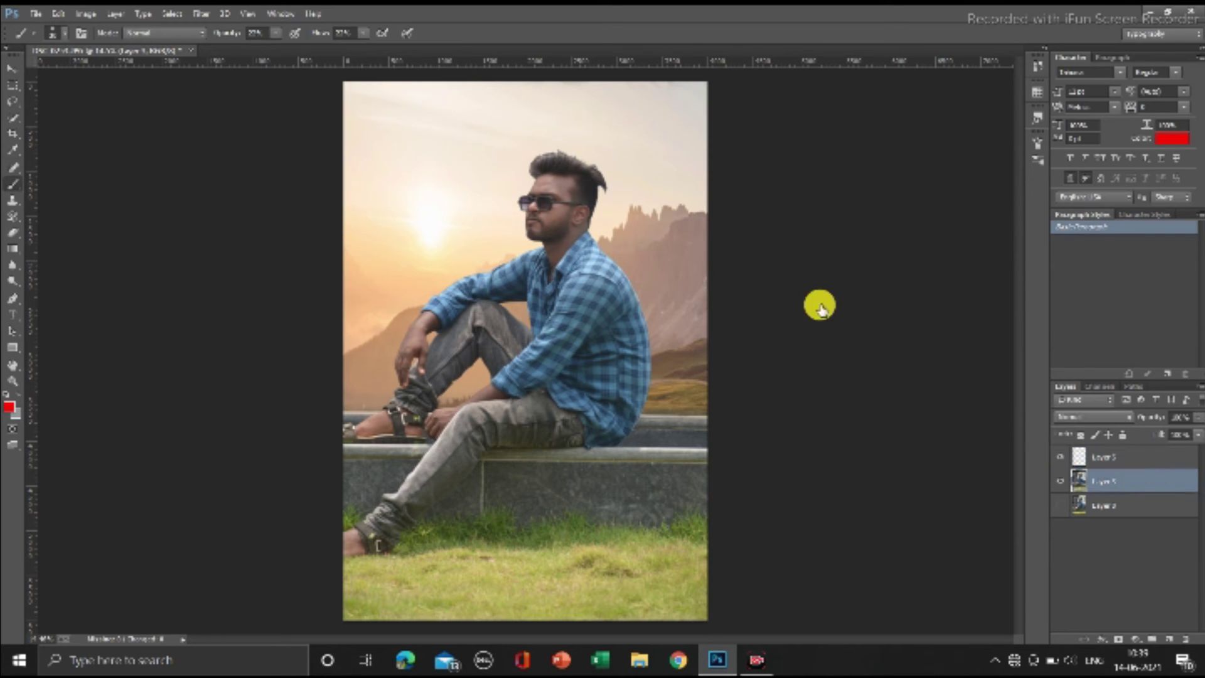
key(ctrl+shift+alt+e)
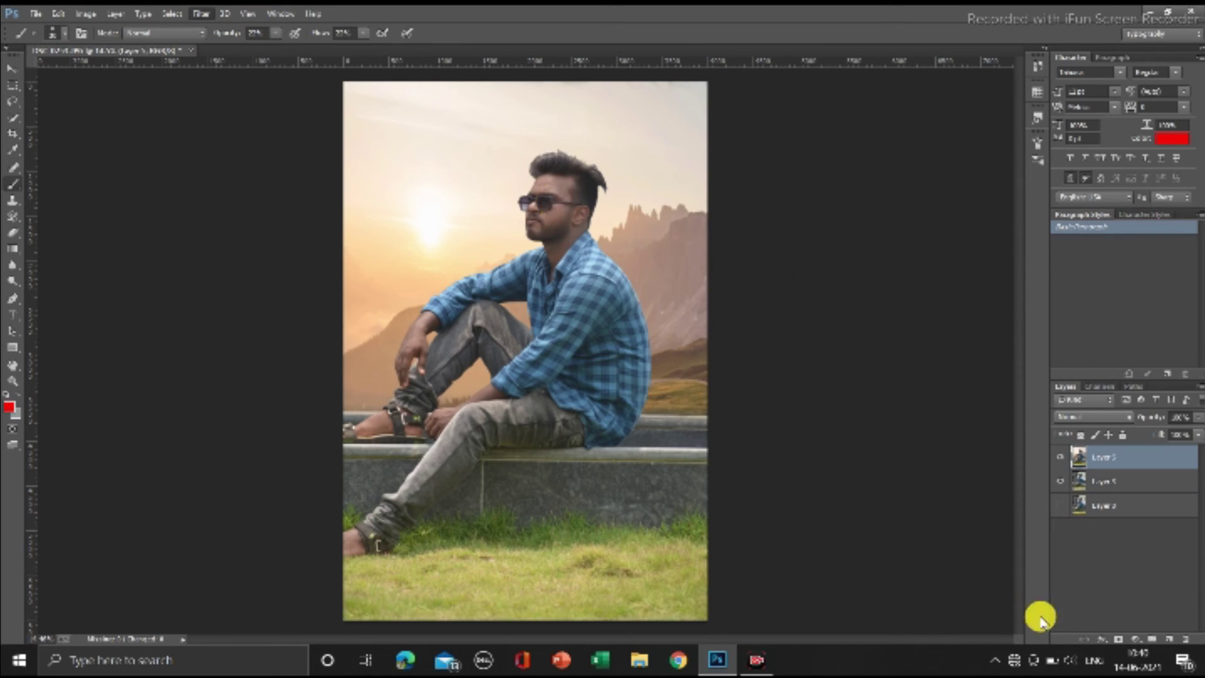
key(ctrl+shift+a)
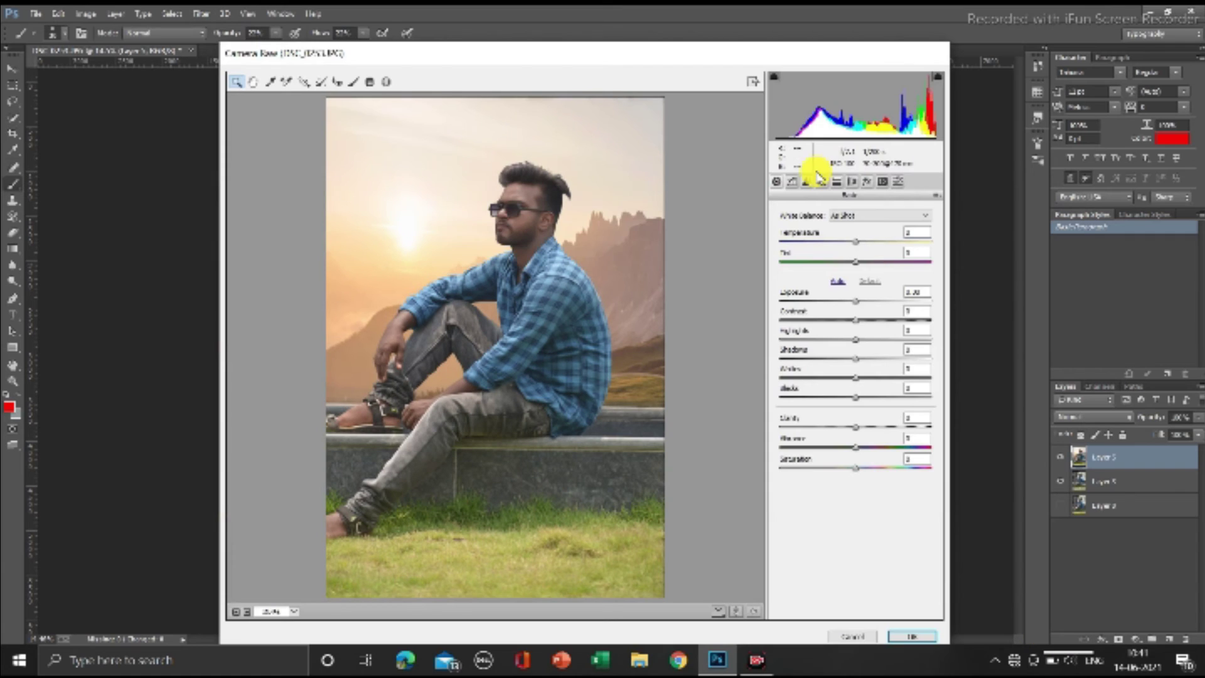
In HSL, raise Oranges luminance and lower Oranges and Greens saturation.
click(821, 181)
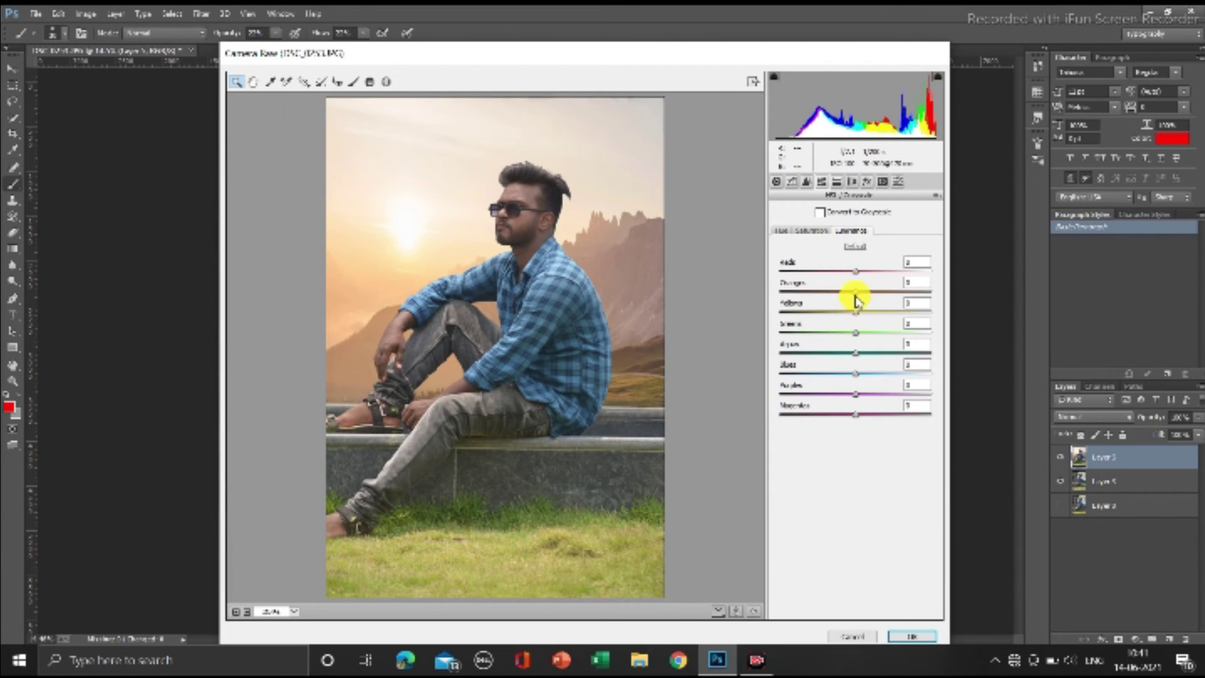
mouse_move(857, 300)
mouse_down()
mouse_move(884, 309)
mouse_move(841, 322)
mouse_move(862, 324)
mouse_up()
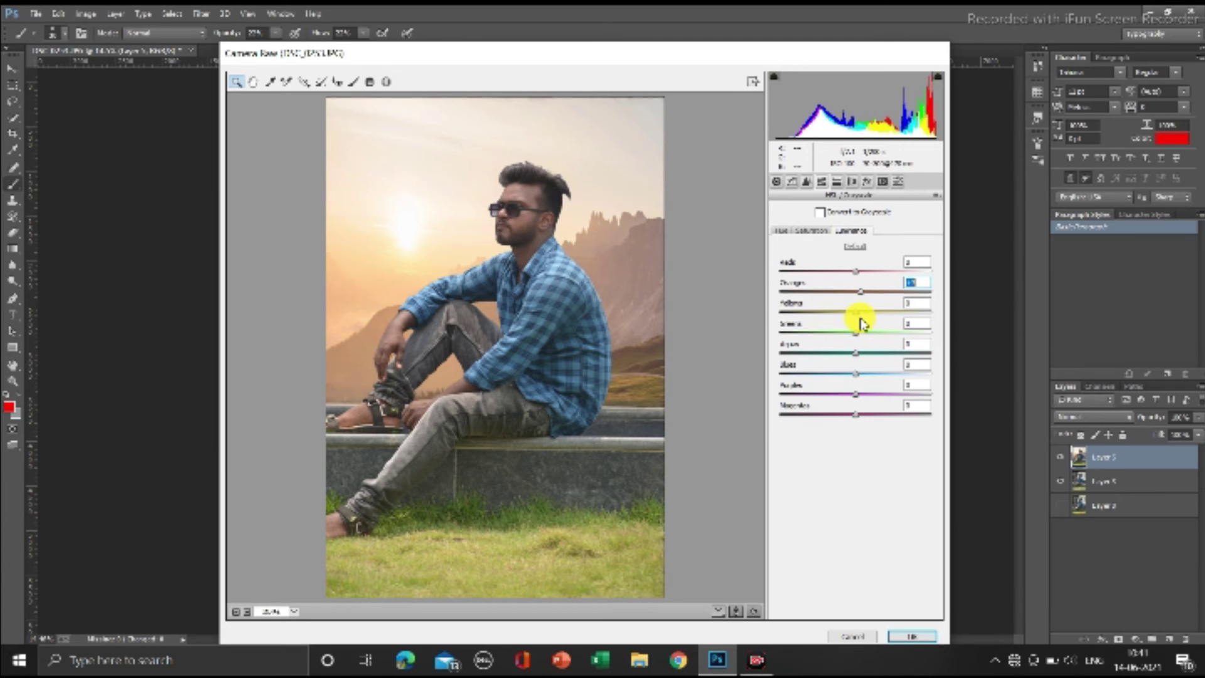
click(810, 230)
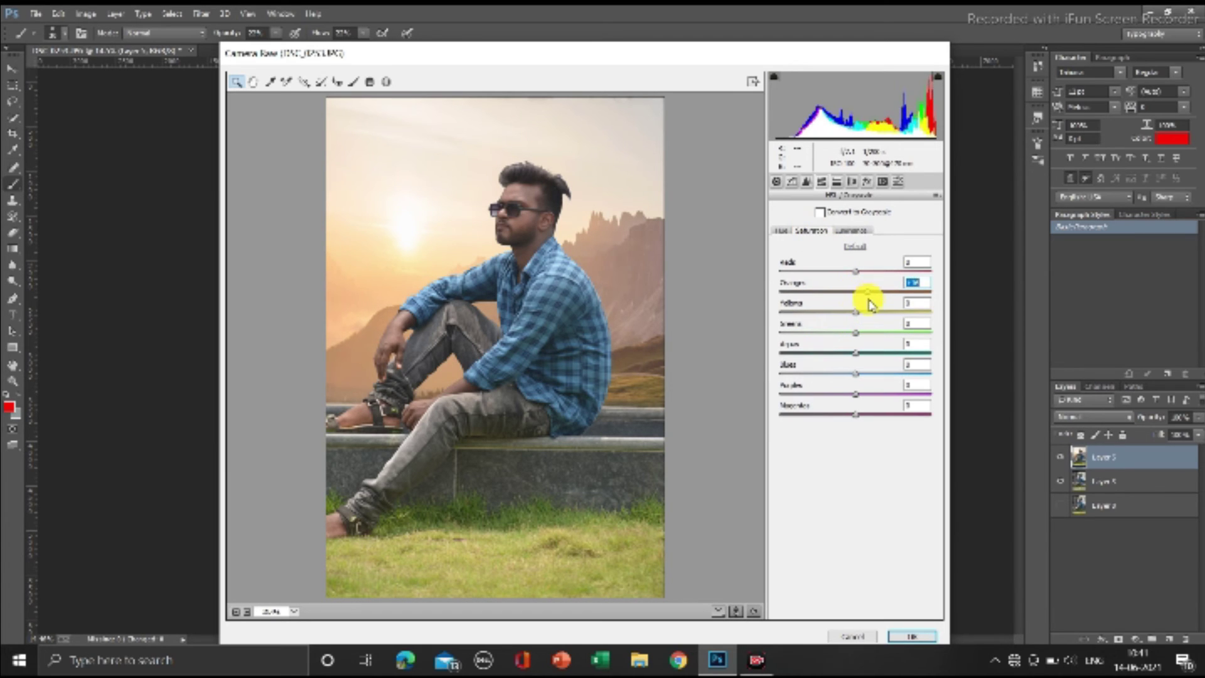
mouse_move(864, 309)
mouse_down()
mouse_move(841, 319)
mouse_move(861, 316)
mouse_up()
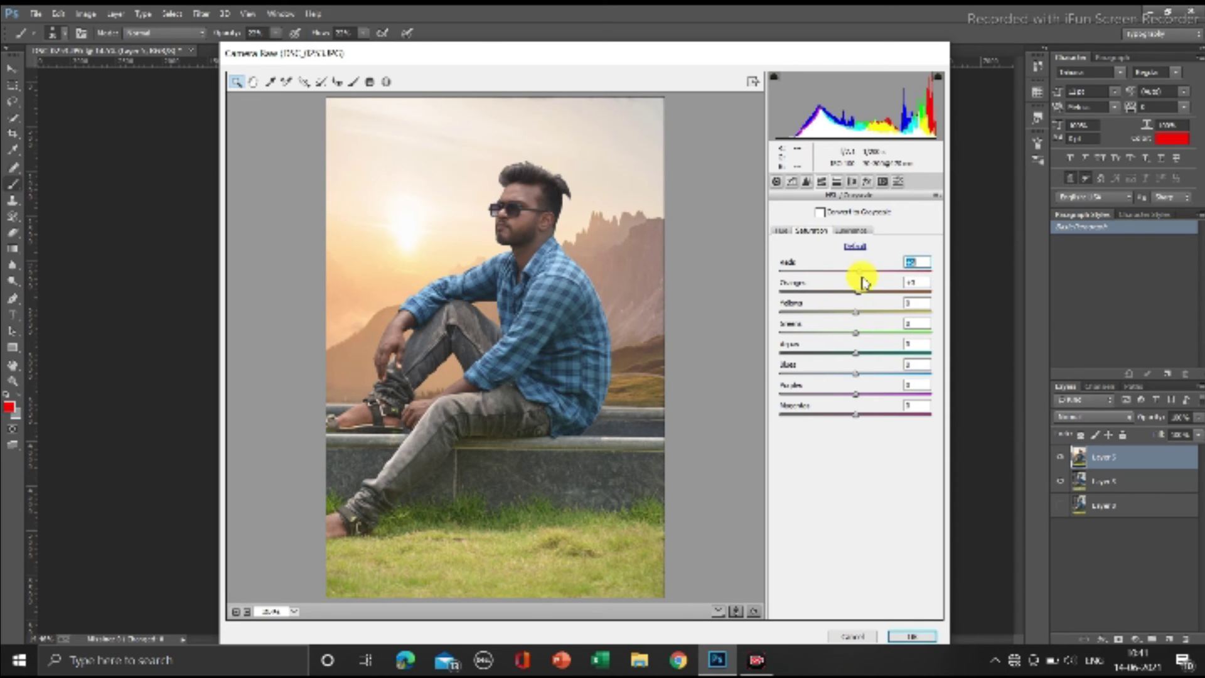
mouse_move(855, 339)
mouse_down()
mouse_move(792, 355)
mouse_move(869, 357)
mouse_move(810, 357)
mouse_move(833, 339)
mouse_move(793, 347)
mouse_move(830, 348)
mouse_up()
Adjust Yellows saturation, check the hue settings, and return to the Basic panel.
click(781, 230)
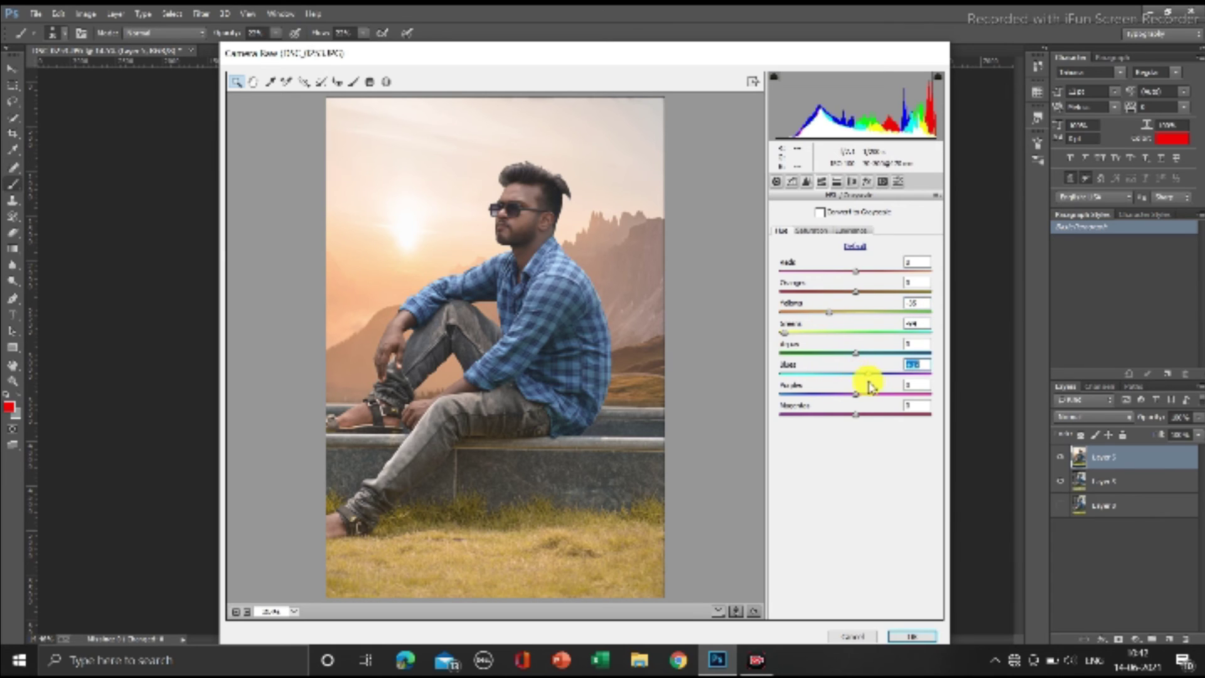
click(817, 232)
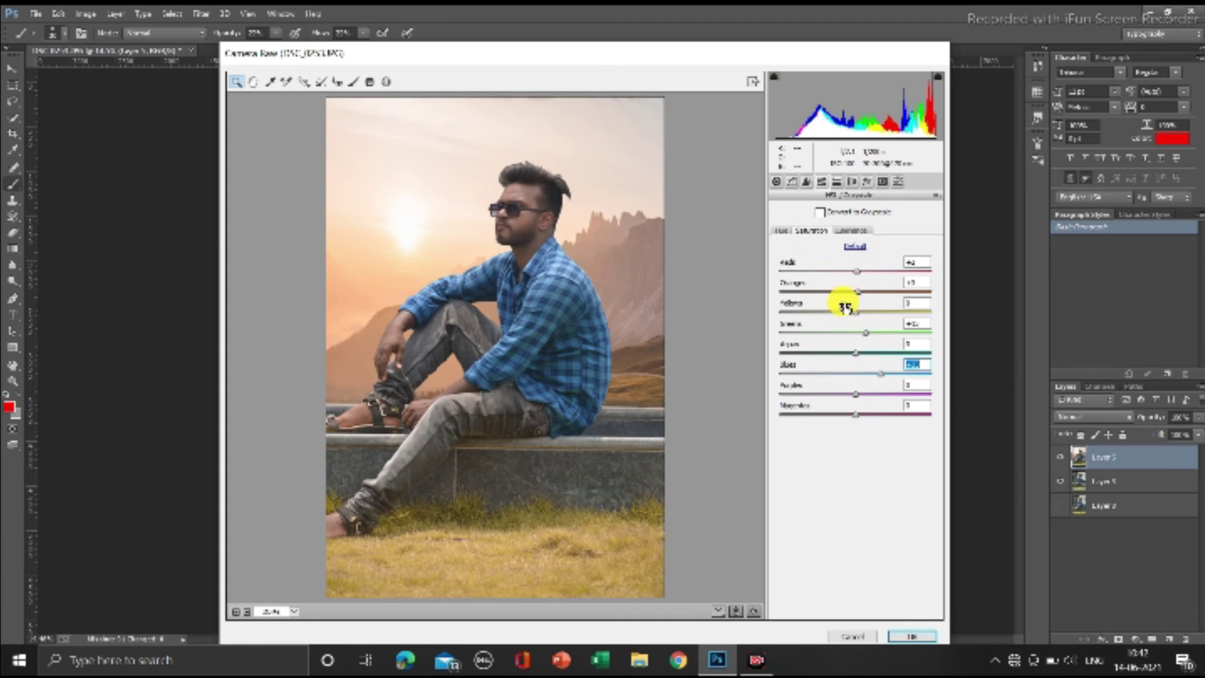
drag(860, 319, 866, 324)
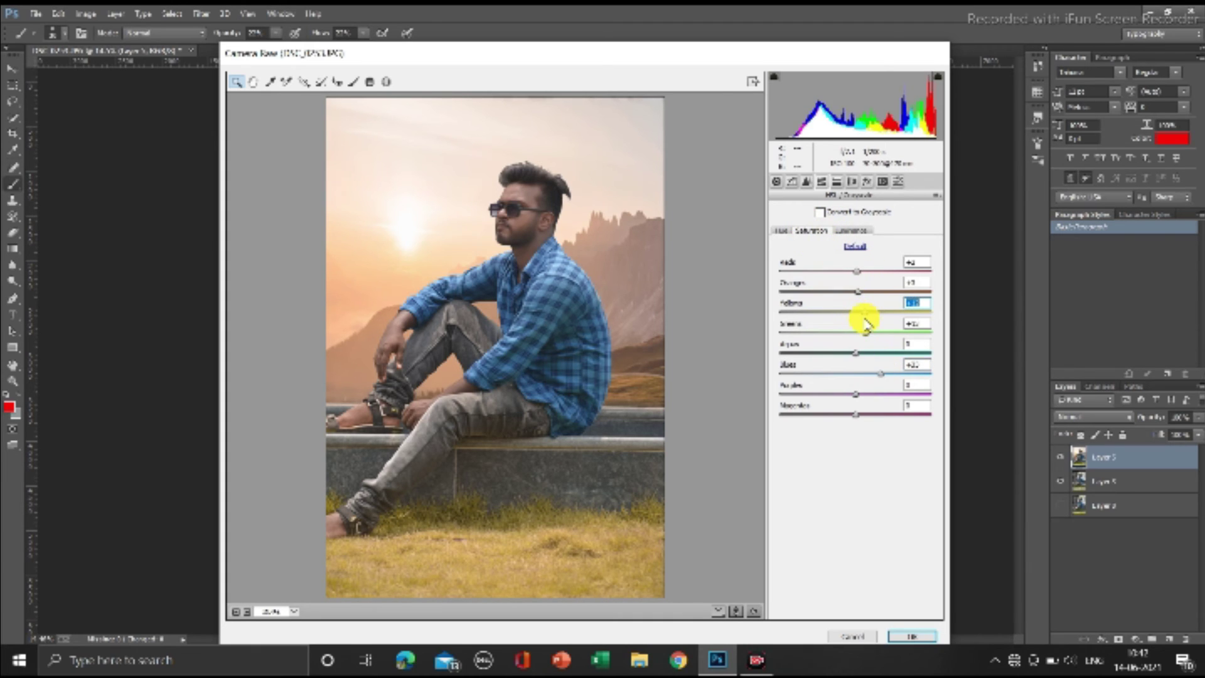
click(781, 231)
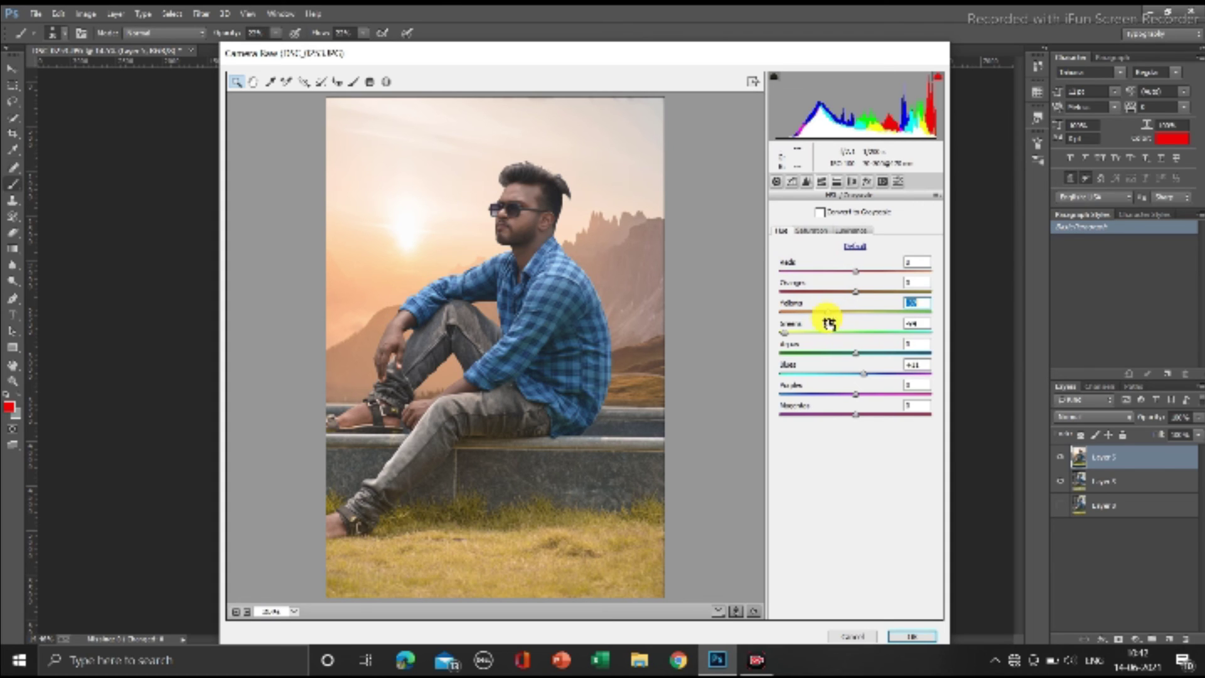
click(776, 181)
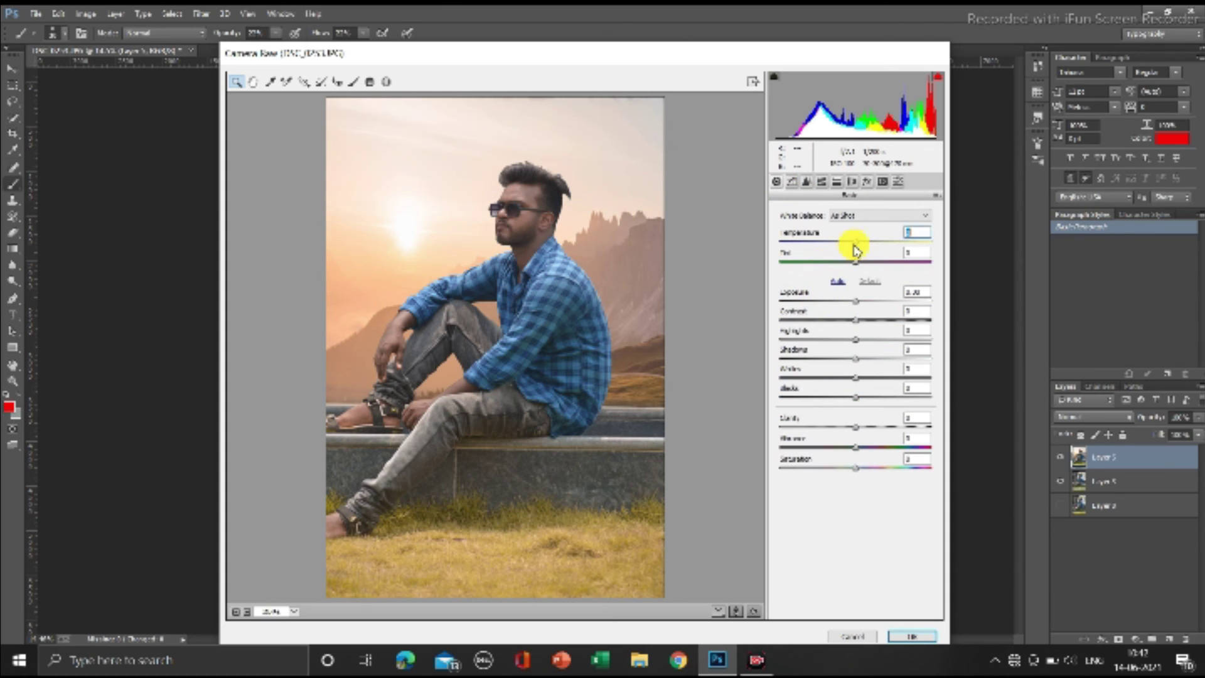
Warm the Temperature, adjust Exposure, and select the Lens Corrections Vignetting Amount.
drag(854, 249, 856, 251)
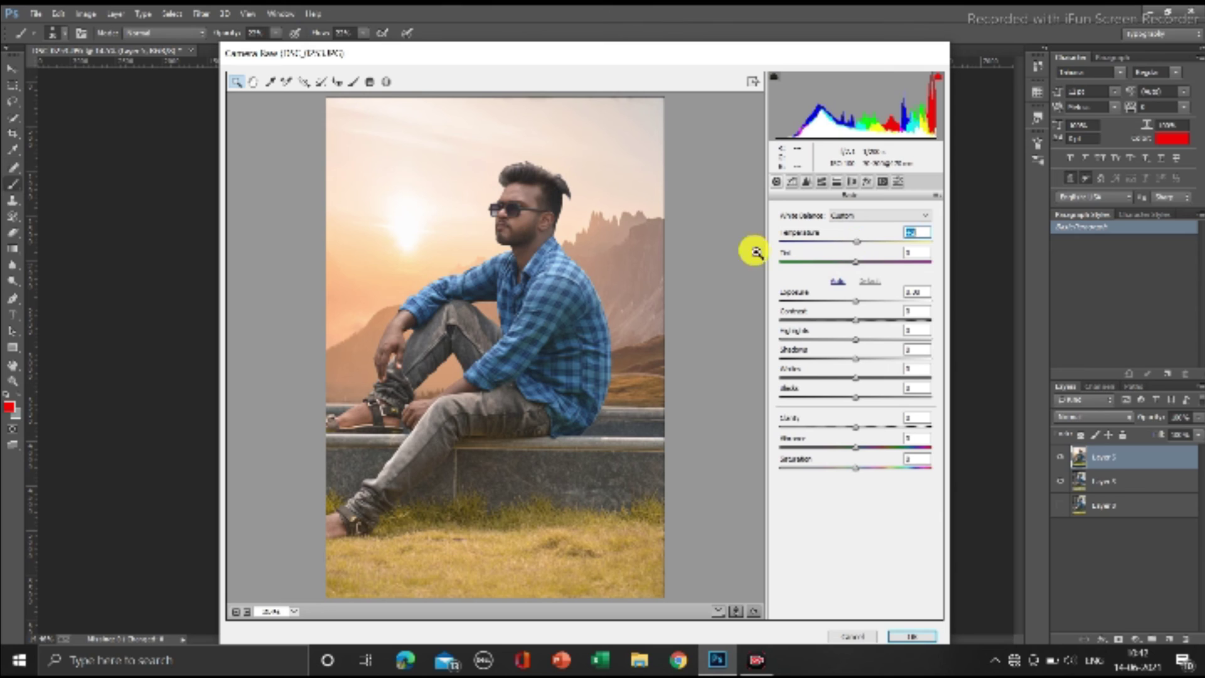
click(859, 304)
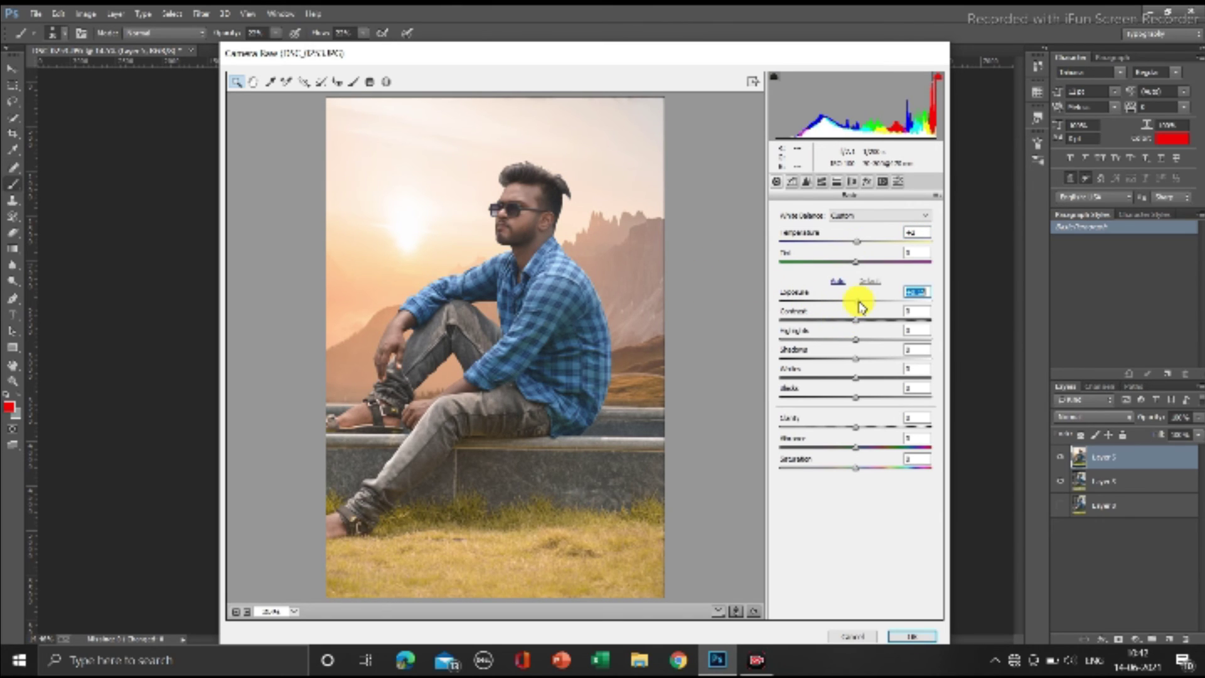
drag(861, 306, 862, 329)
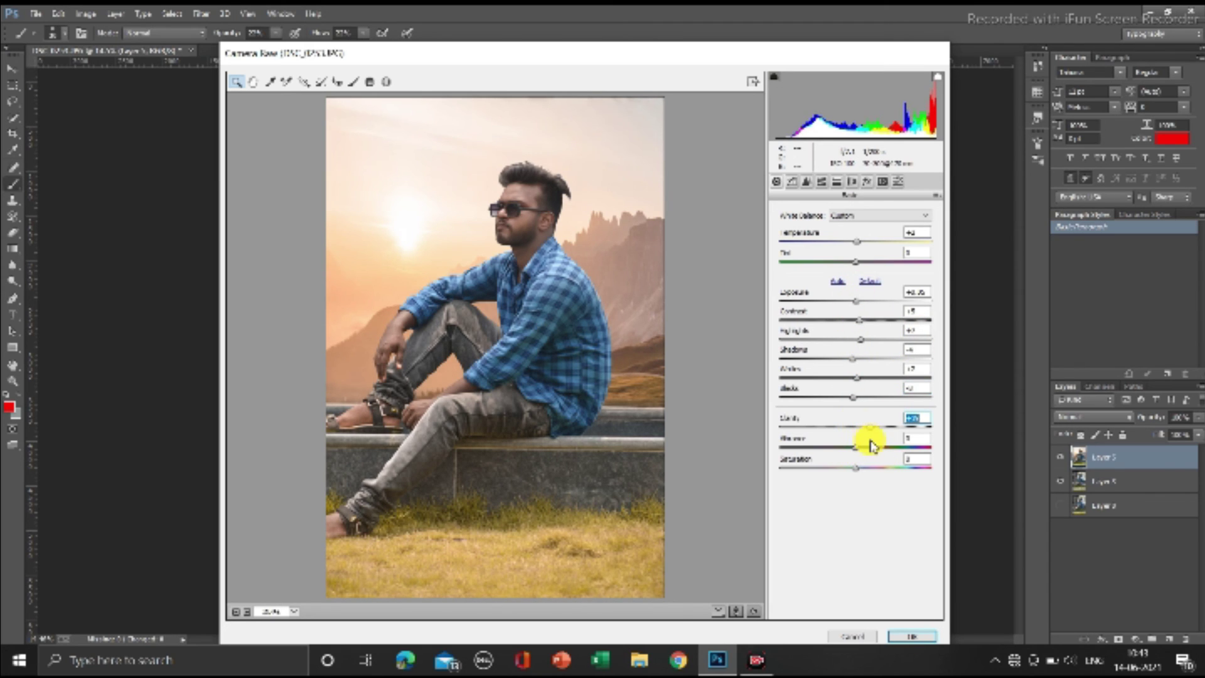
click(852, 181)
click(858, 463)
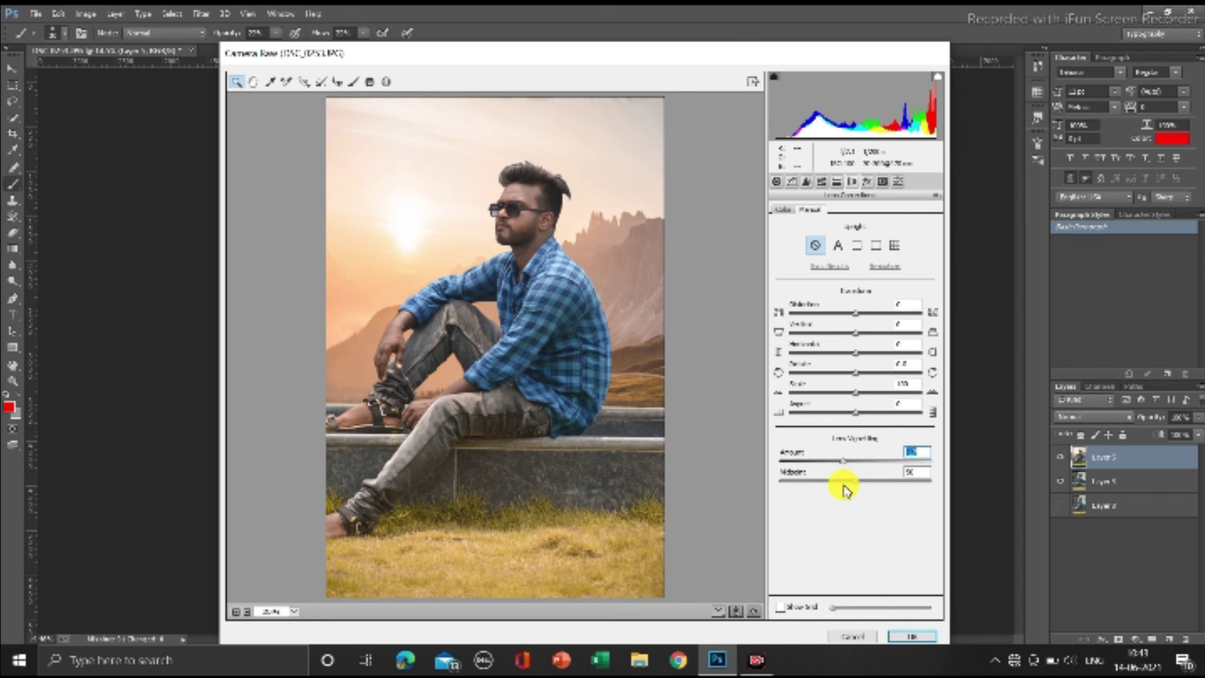
Lower the Vignetting Amount with the Down arrow and apply the Camera Raw grade with OK.
key(Down)
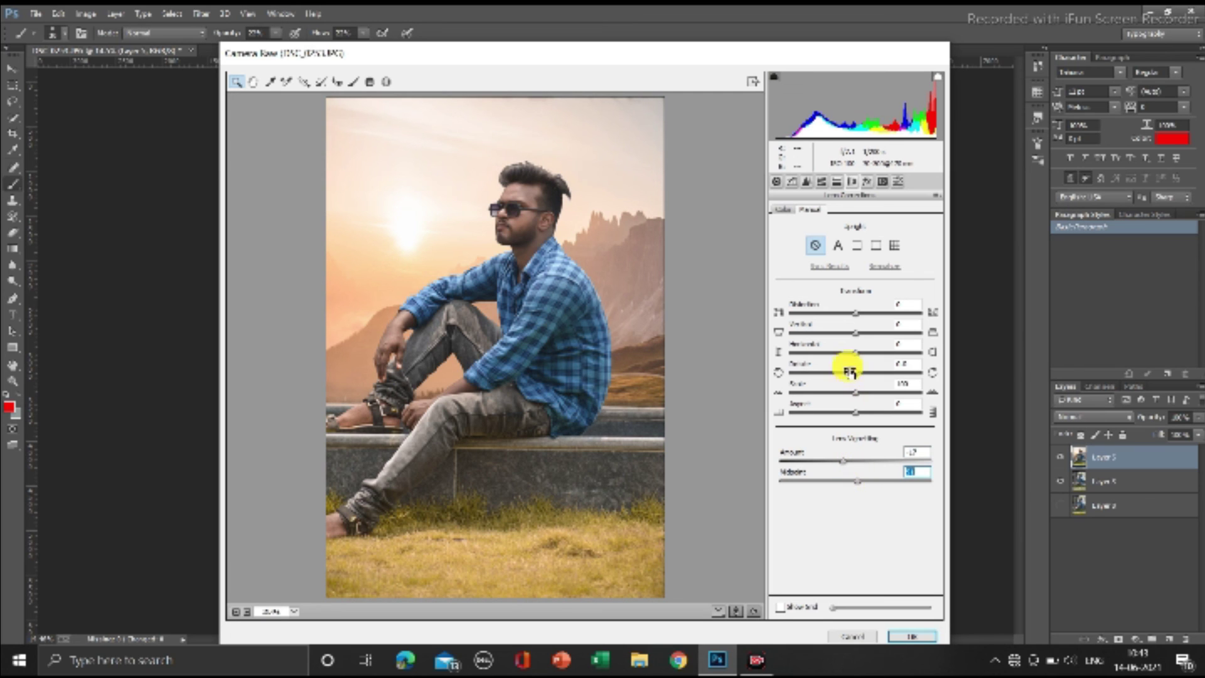
click(911, 636)
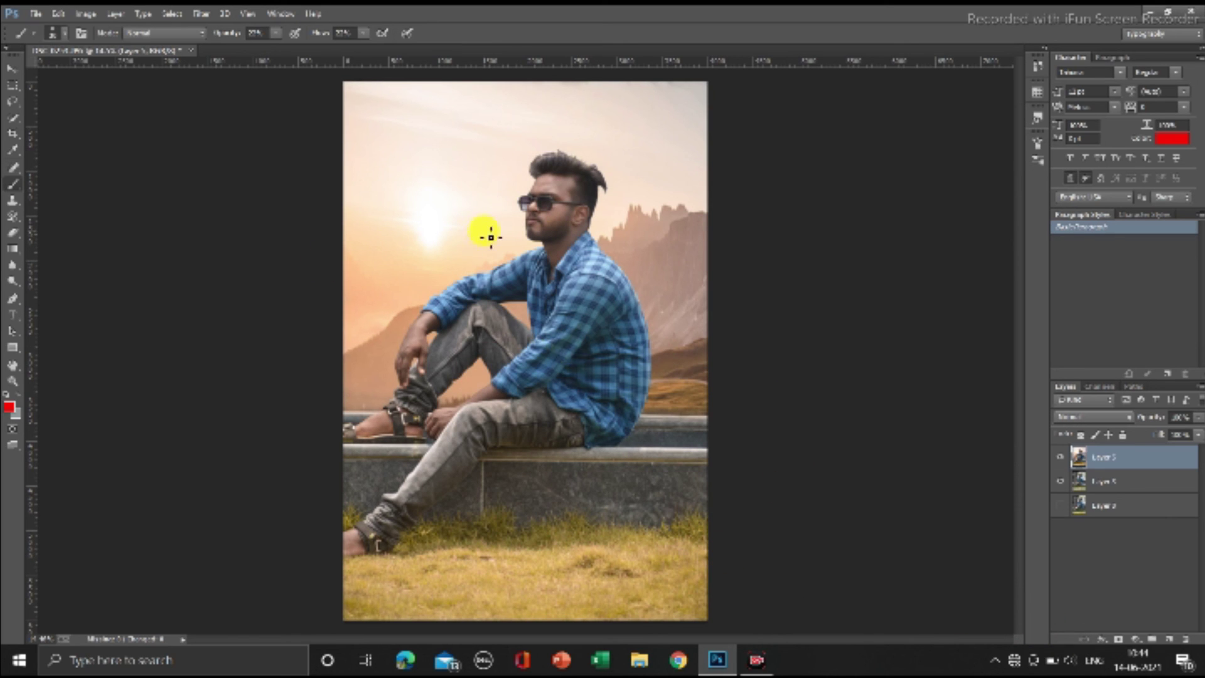
Zoom in and out on the man's face, then hide Layer 5.
alt+scroll(490, 237, up, 3)
alt+scroll(646, 254, down, 3)
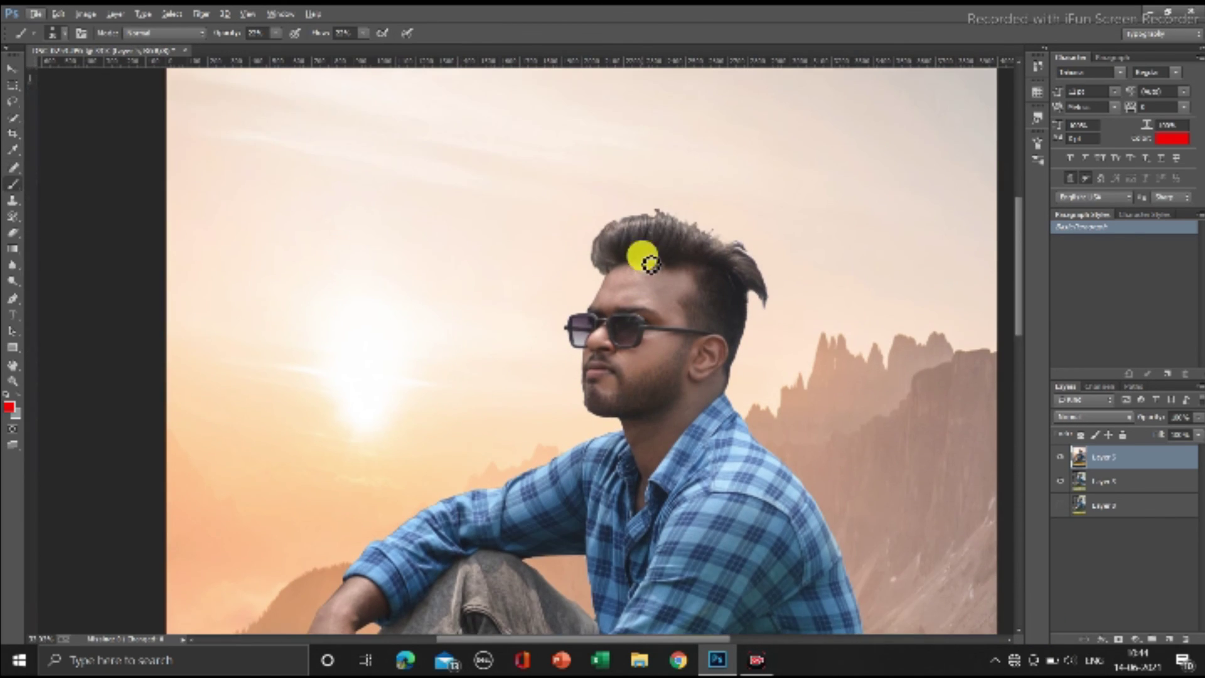
alt+scroll(647, 254, down, 2)
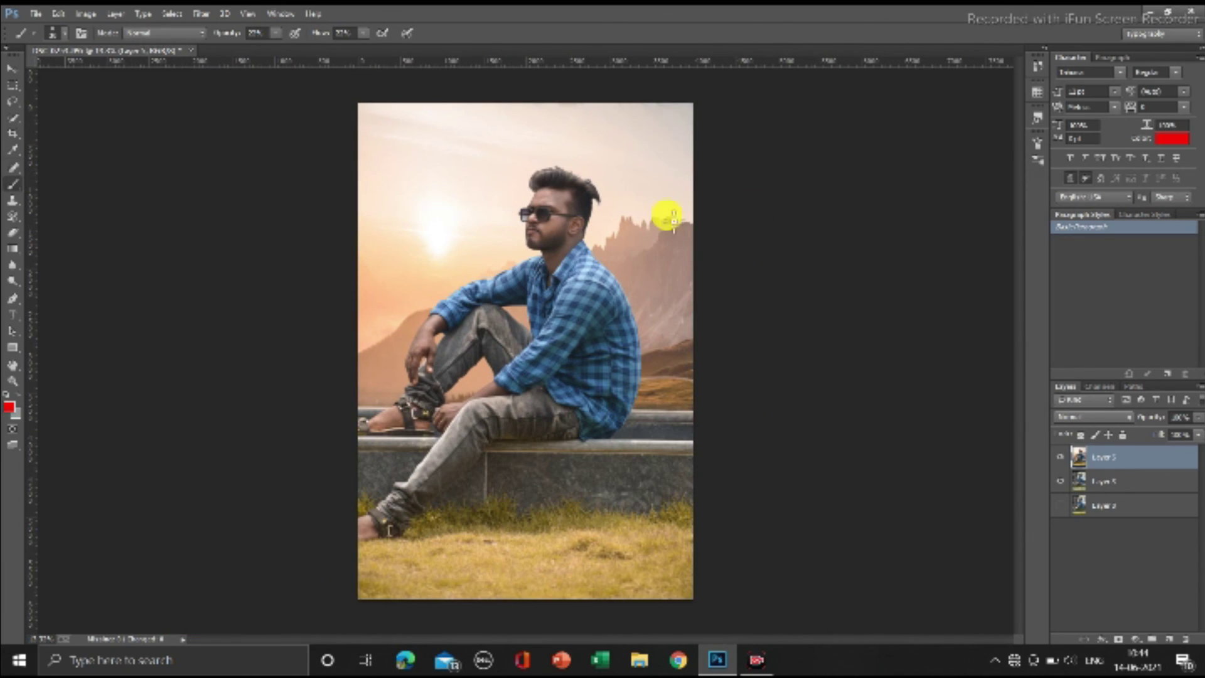
click(1061, 481)
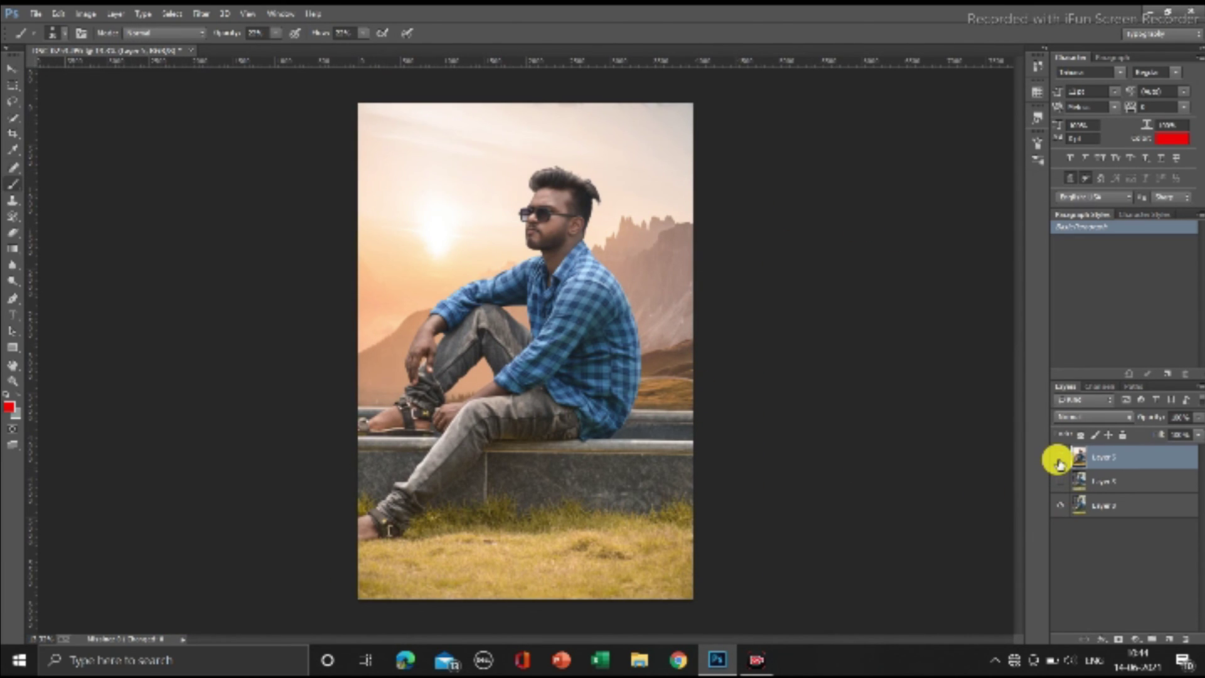
Toggle the graded top layer off and on to compare it with the original, leaving the grade showing.
click(1060, 460)
click(1060, 460)
click(1059, 460)
click(1059, 462)
click(58, 14)
mouse_move(35, 13)
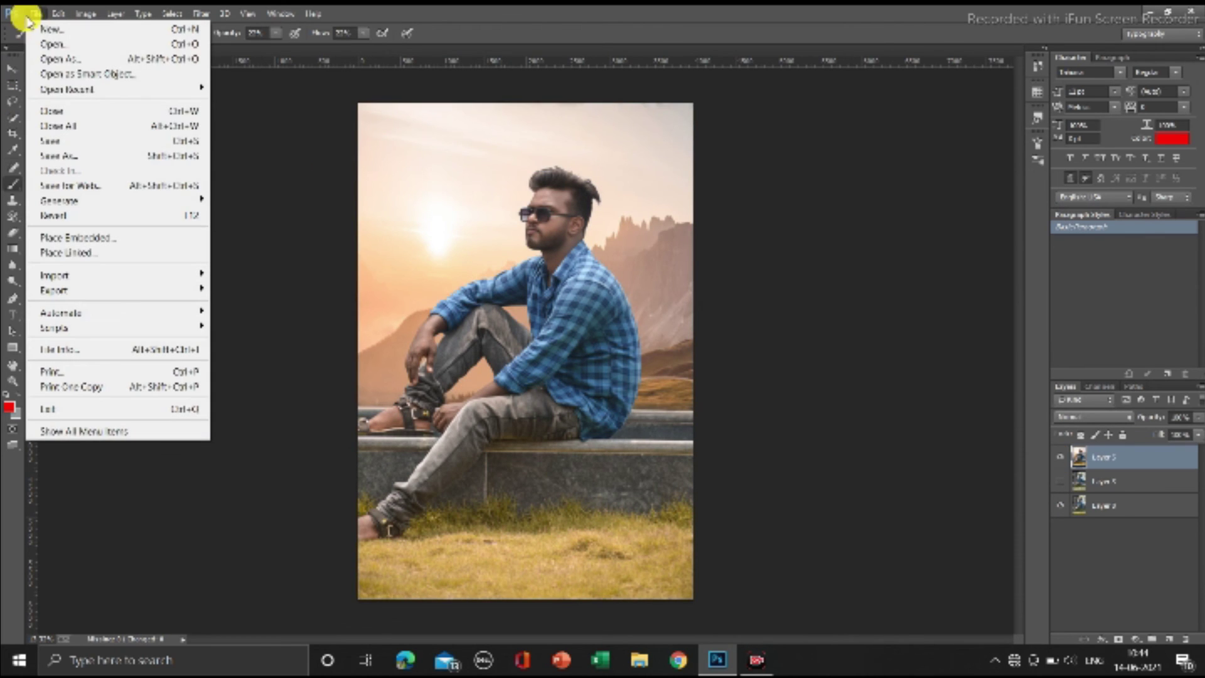
Start a Save As with the file type set to JPEG (*.JPG;*.JPEG;*.JPE).
click(66, 145)
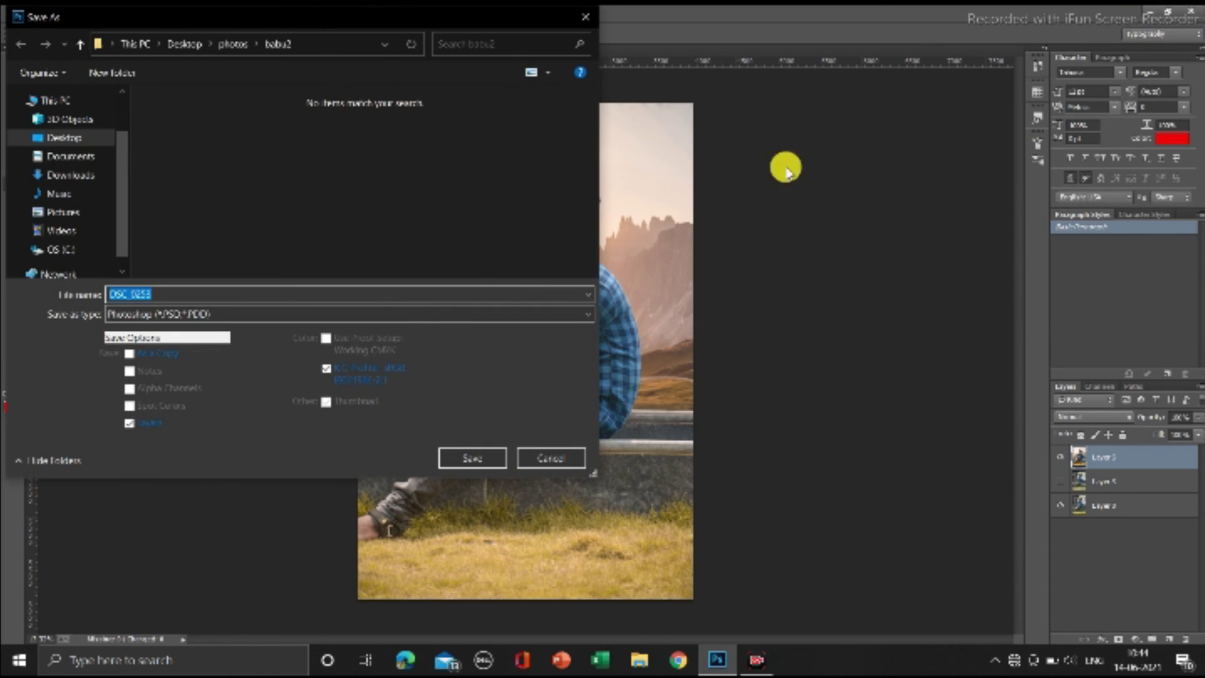
click(588, 295)
click(516, 296)
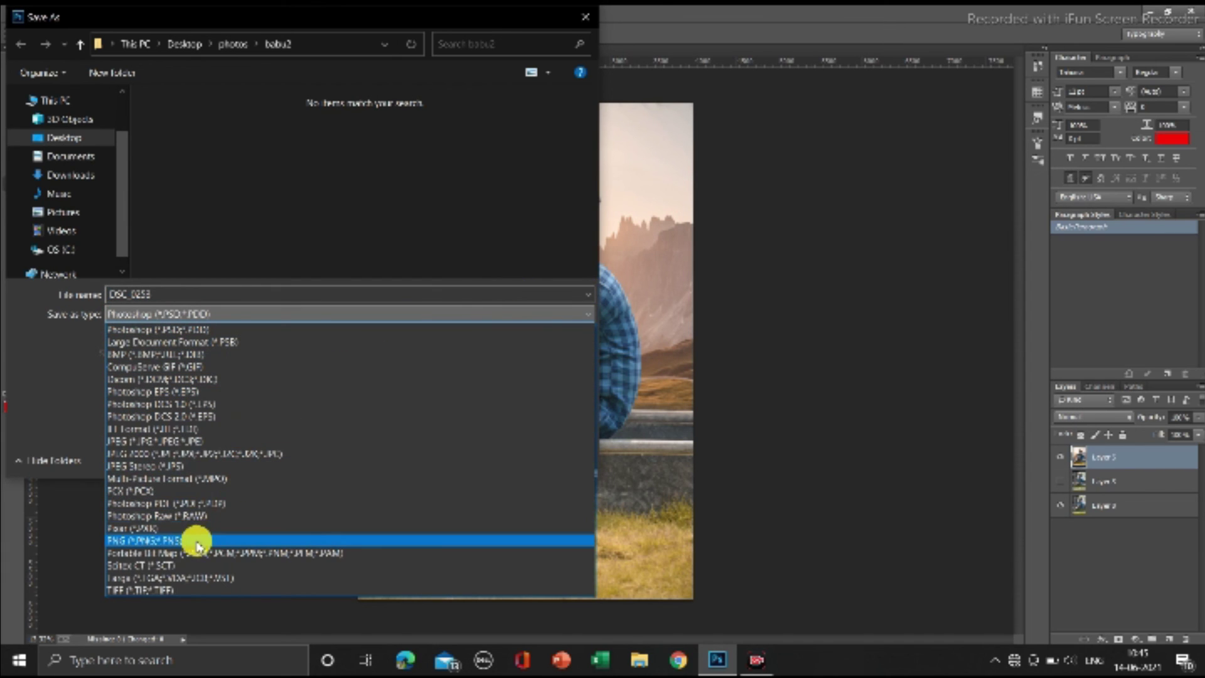
click(210, 441)
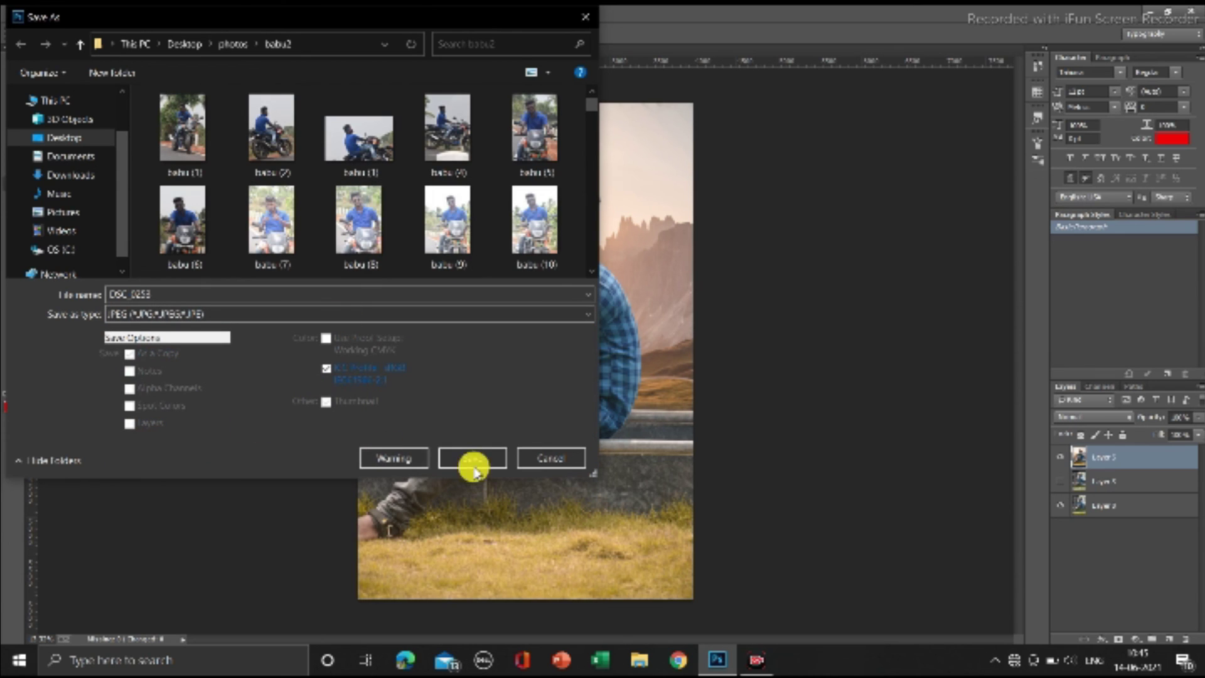